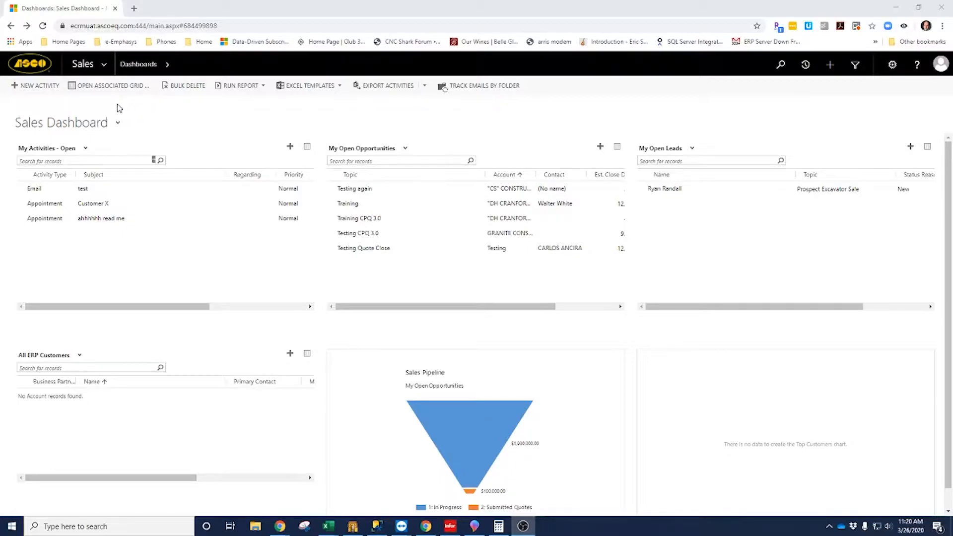
Go to the Sales opportunities and start a new opportunity
click(104, 63)
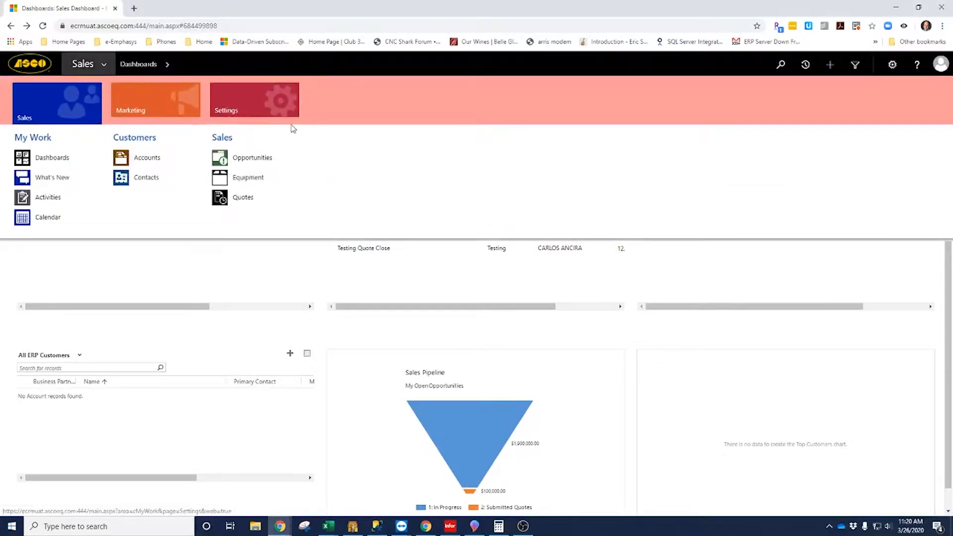
click(263, 159)
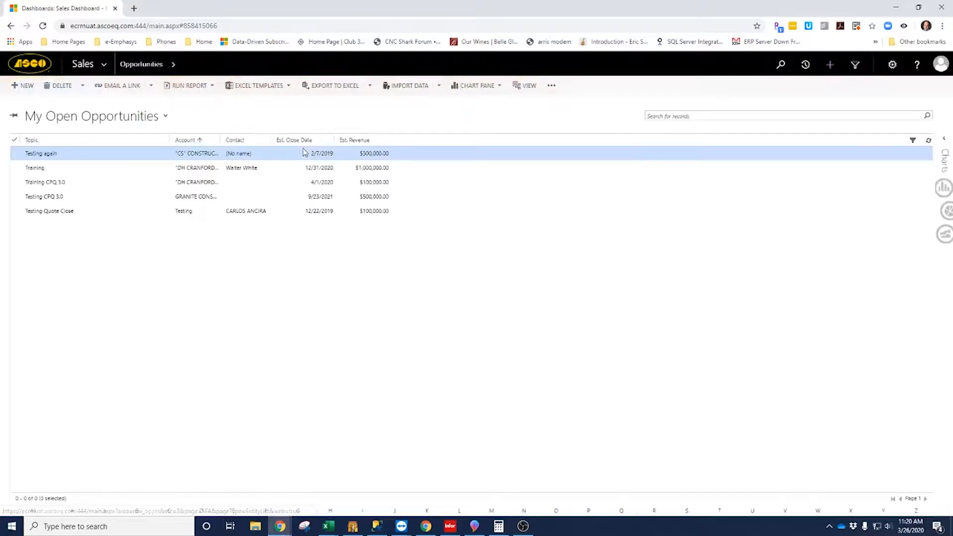
click(19, 87)
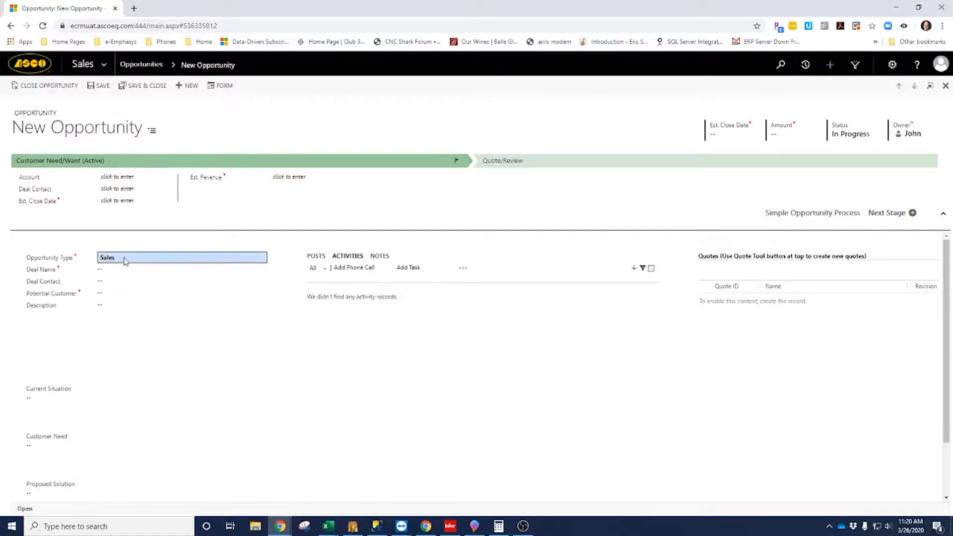
Set the opportunity's Account by looking up the customer number and choosing the first match, copying the number for reuse
click(124, 177)
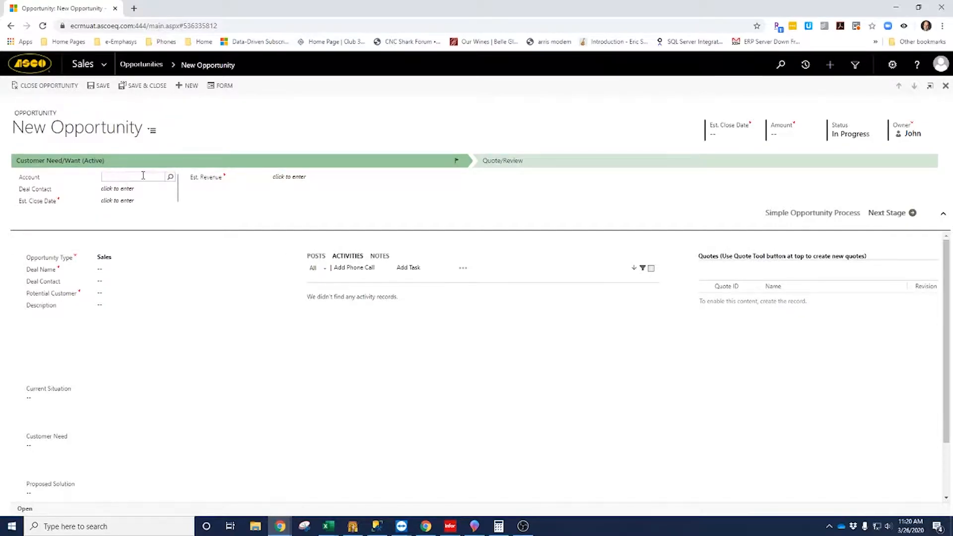
text(BP0041392)
click(132, 192)
mouse_move(96, 179)
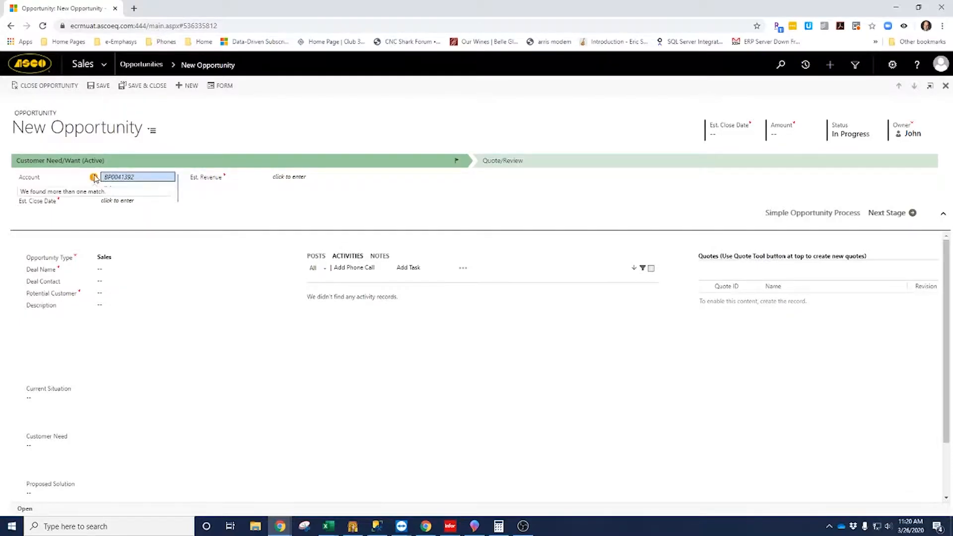
click(118, 180)
key(ctrl+c)
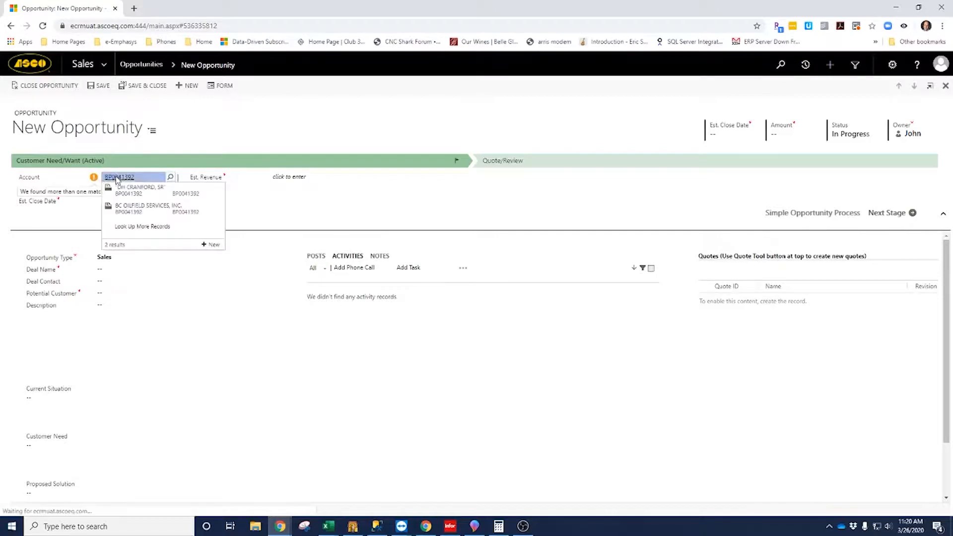
click(148, 195)
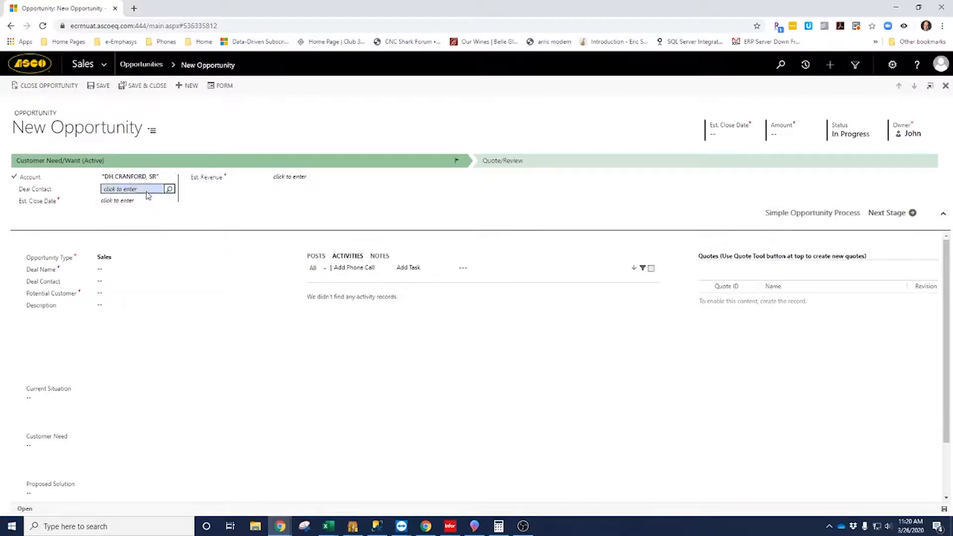
Set the opportunity's estimated close date to 4/1/2020 and its estimated revenue to $100,000
click(120, 180)
click(121, 190)
click(124, 200)
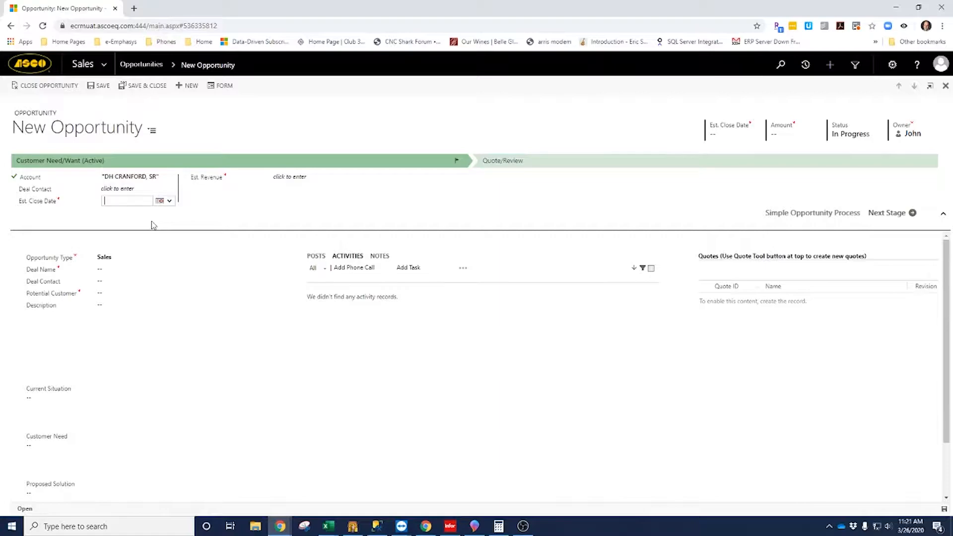
text(4/1/2020)
key(Tab)
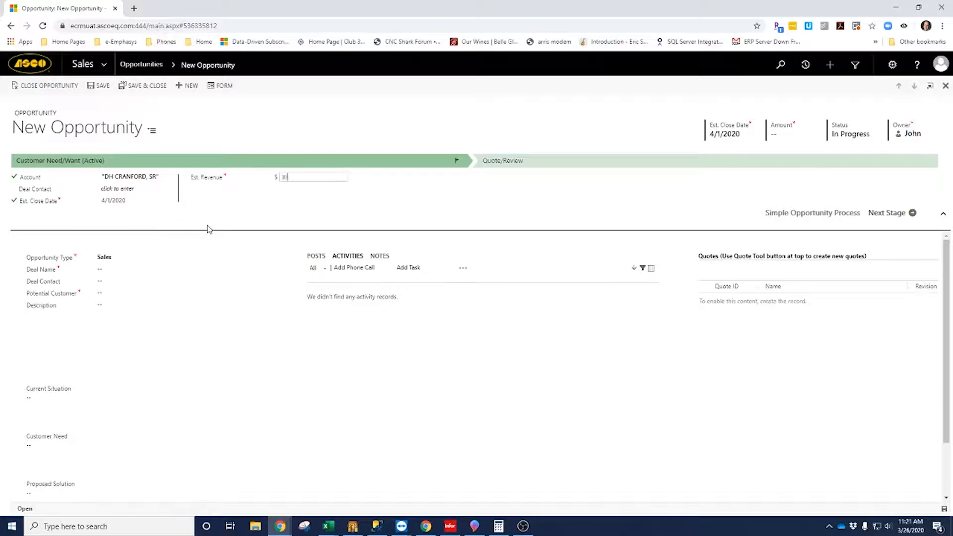
key(Tab)
Name the deal "Training Video CPQ 3.0"
click(114, 270)
text(Training Video CP)
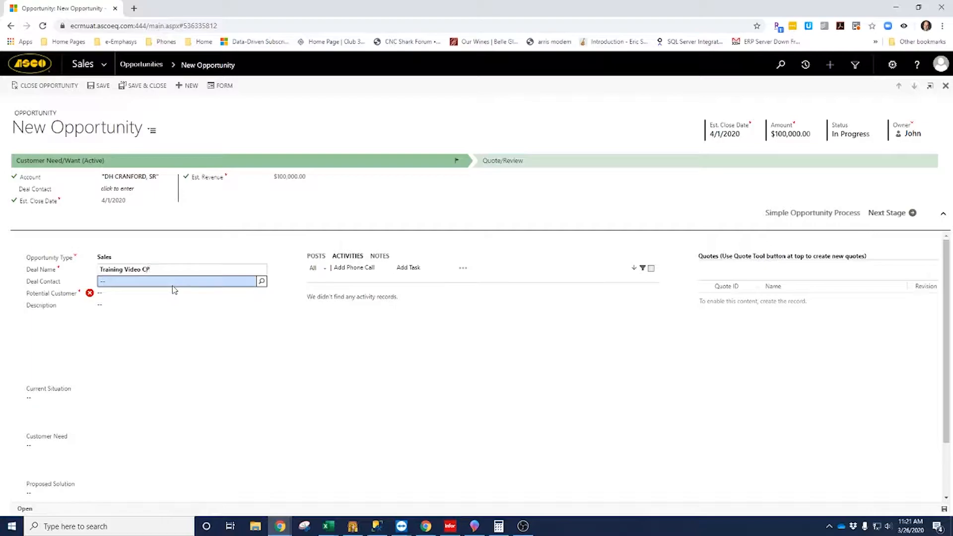
text(Q 3.0)
key(Tab)
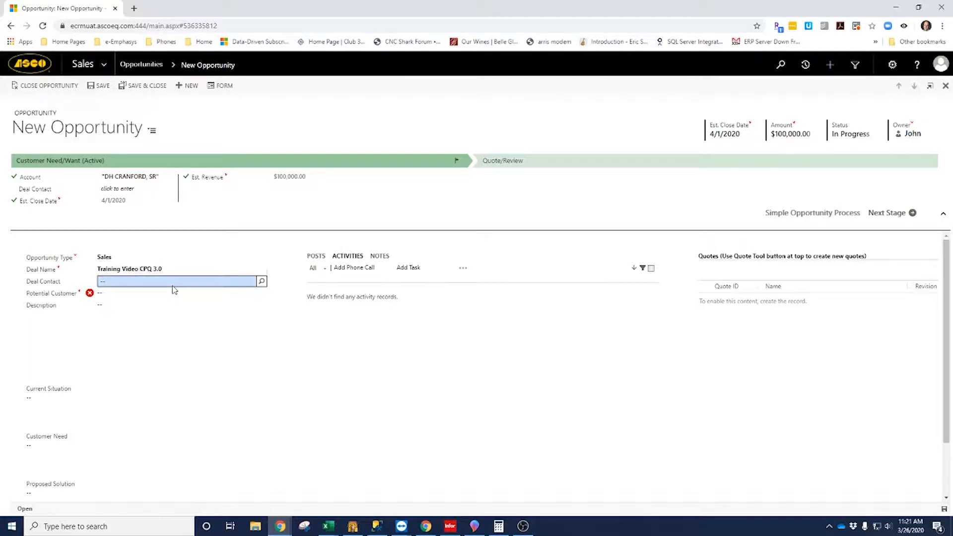
Leave Deal Contact empty and set Potential Customer with the copied customer number, choosing the same customer as the Account
click(221, 282)
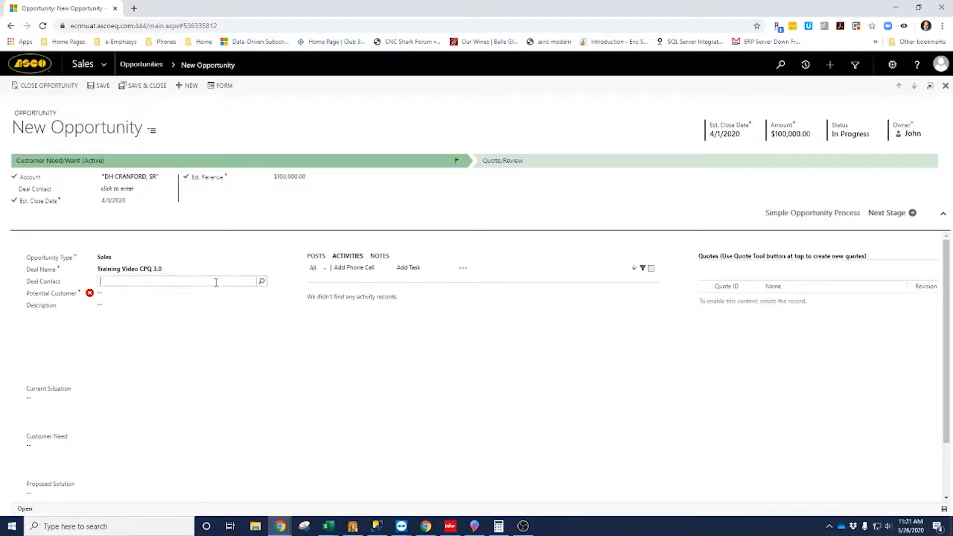
key(Tab)
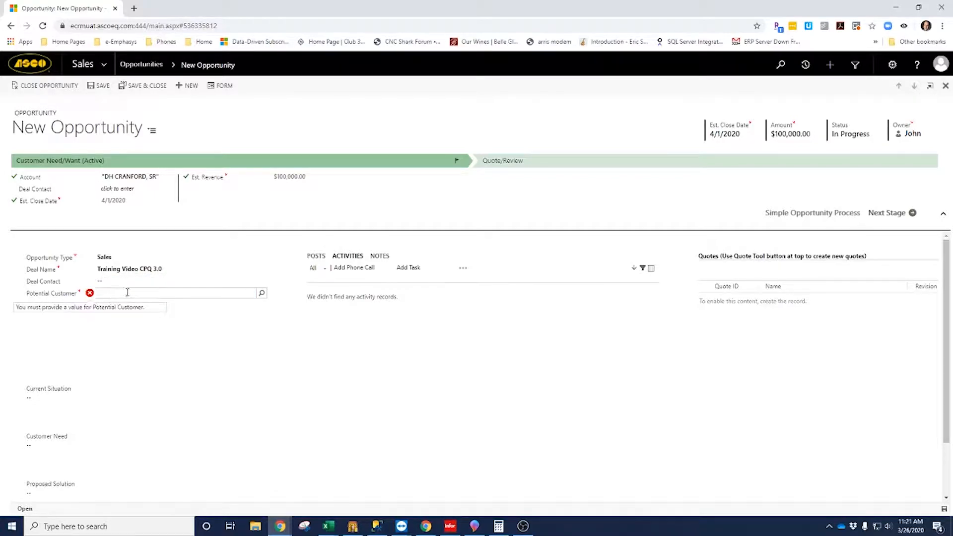
key(ctrl+v)
key(Return)
mouse_move(89, 294)
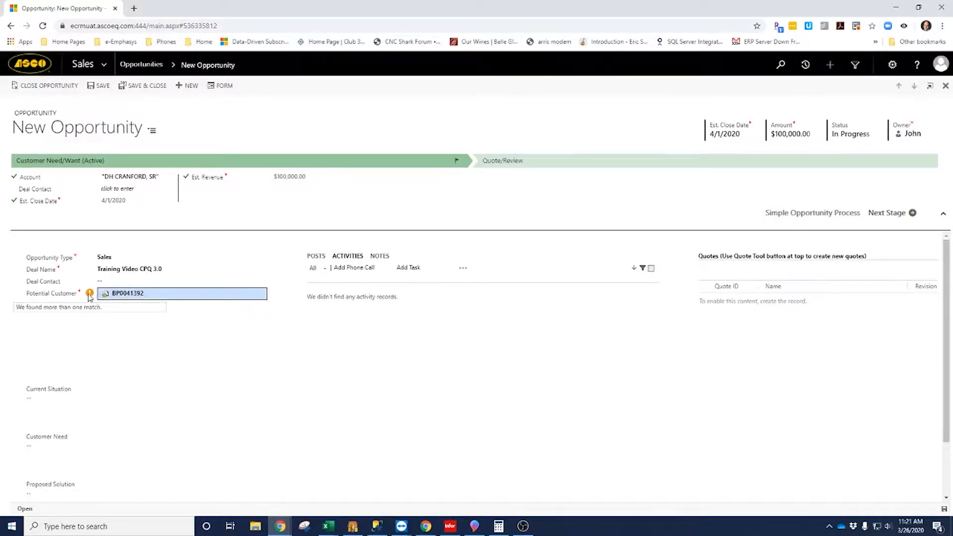
click(132, 293)
click(151, 305)
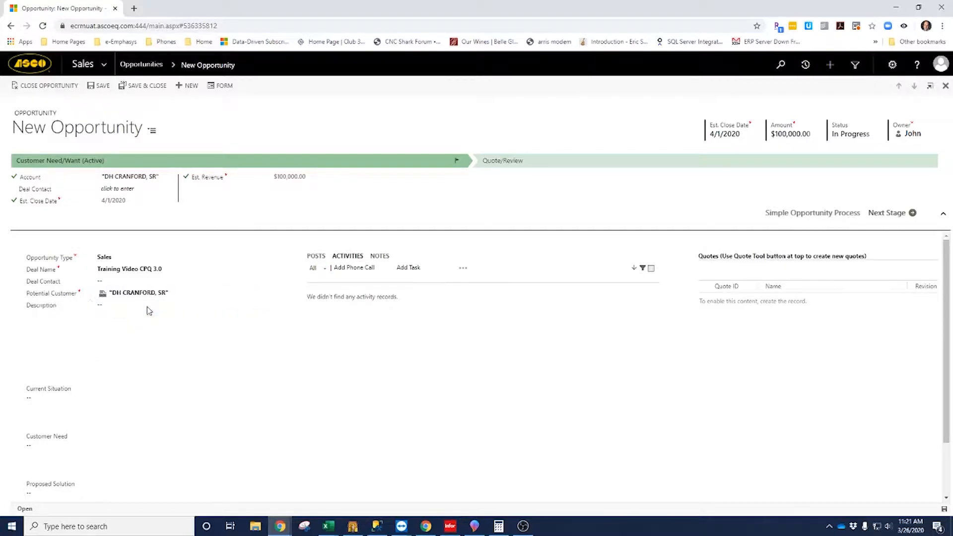
Save the new opportunity and open the Quote Tool for it
click(557, 351)
click(100, 86)
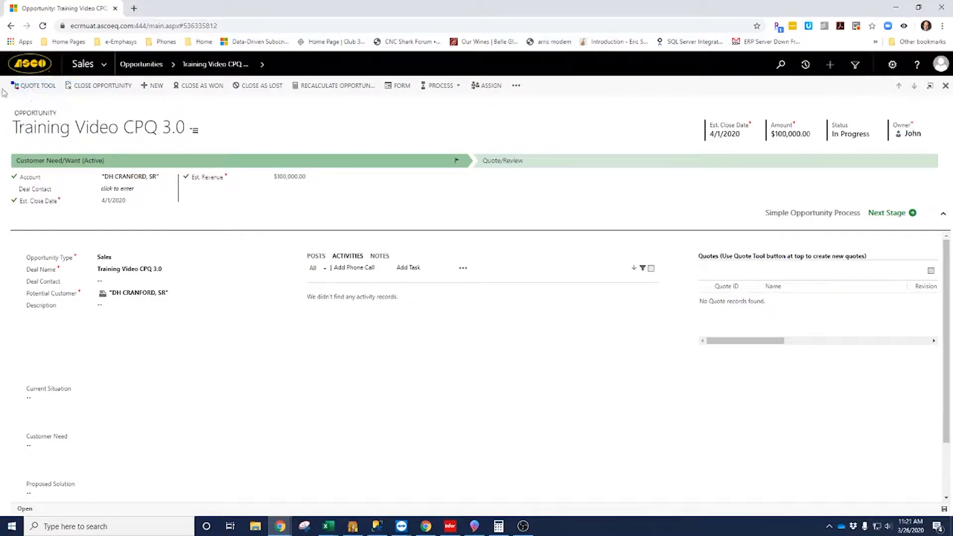
click(42, 88)
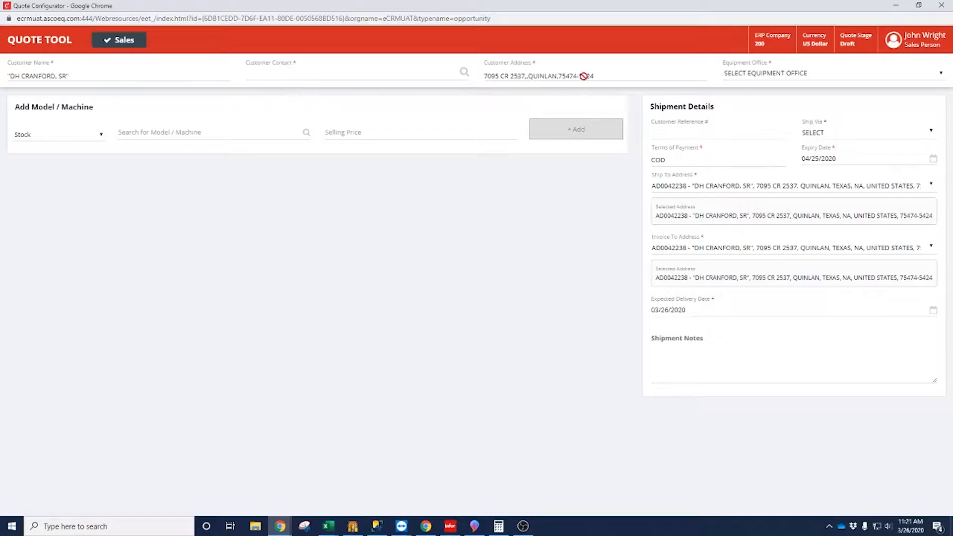
Assign the customer's associated contact to the quote and set the equipment office to EQUIPMENT -LUBBOCK
click(464, 72)
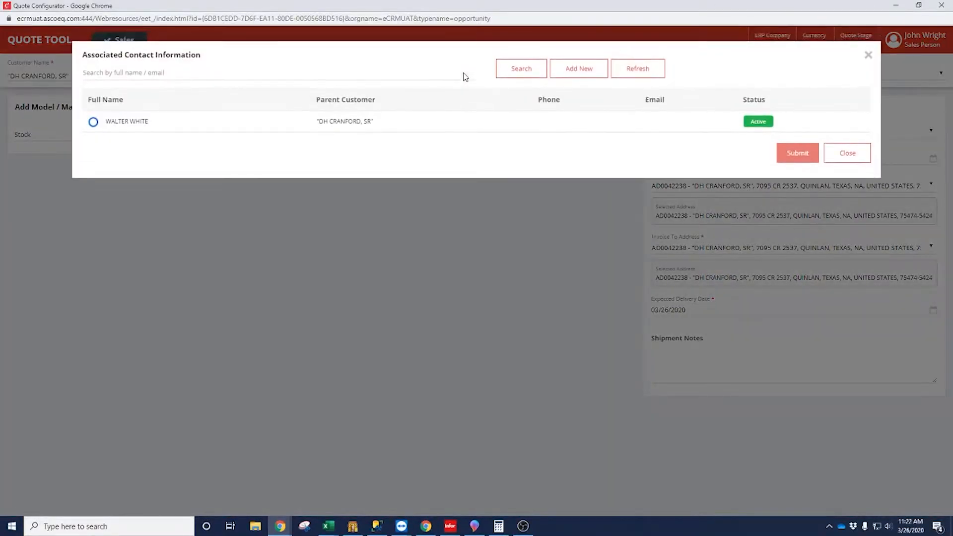
click(93, 122)
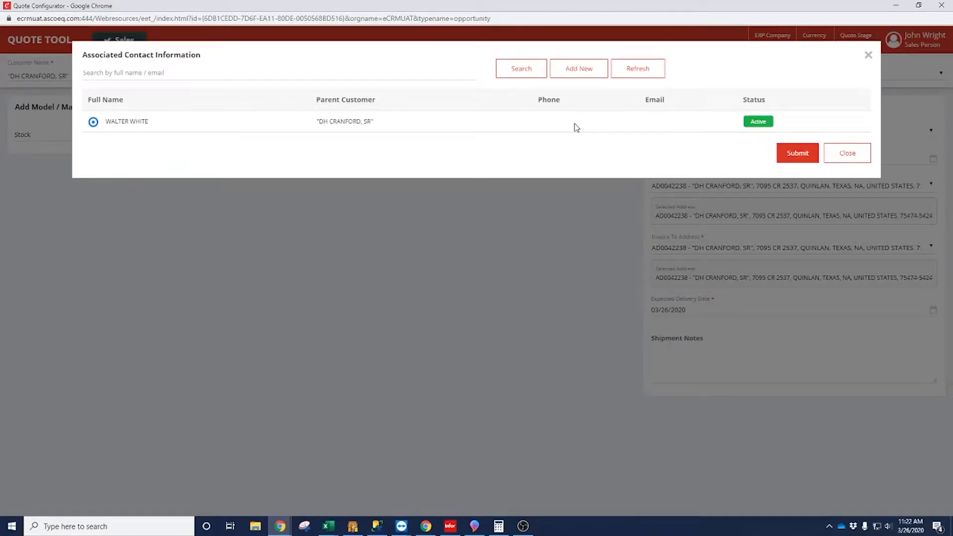
click(804, 149)
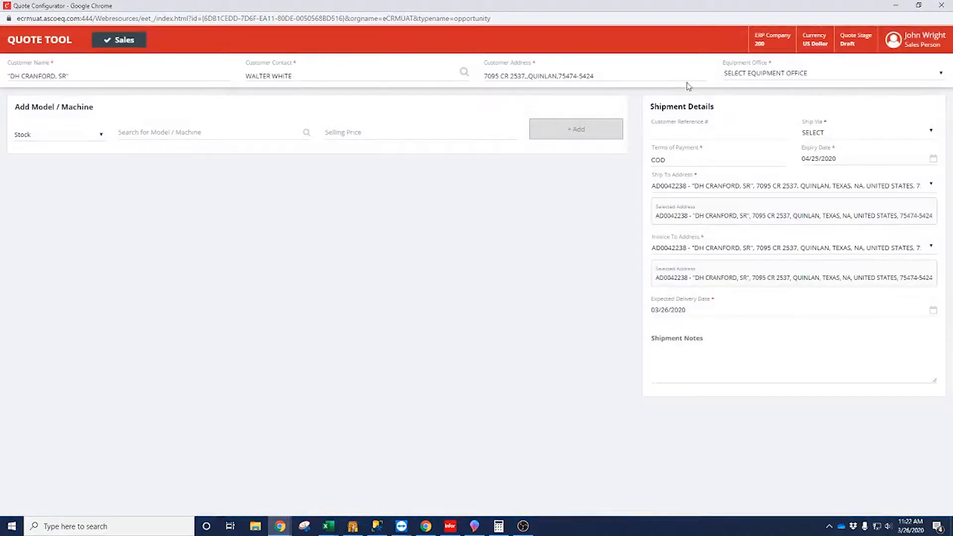
click(778, 76)
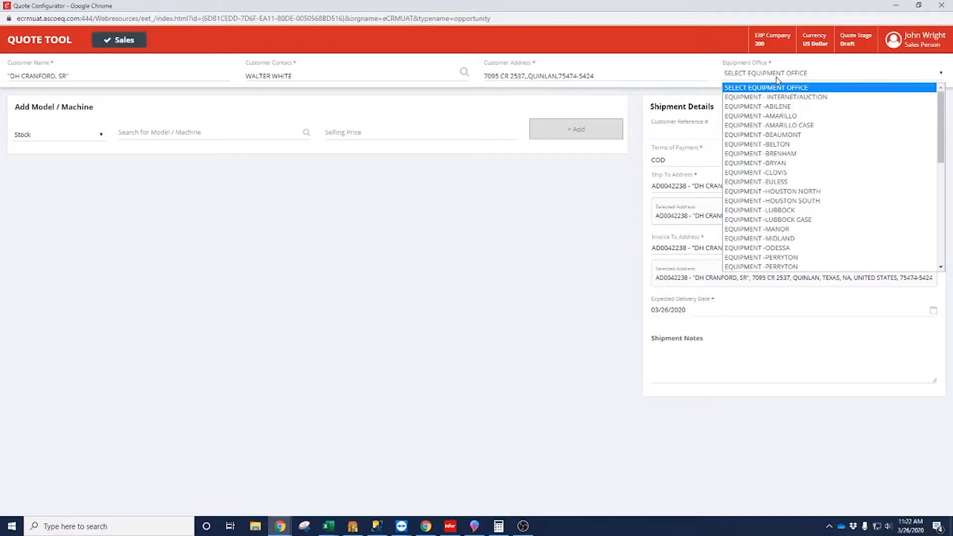
click(779, 211)
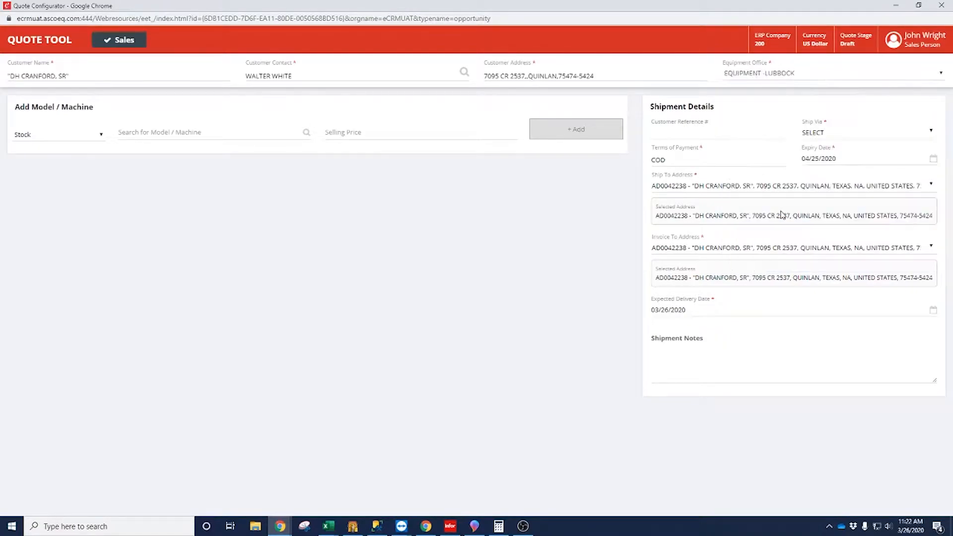
click(144, 132)
click(100, 138)
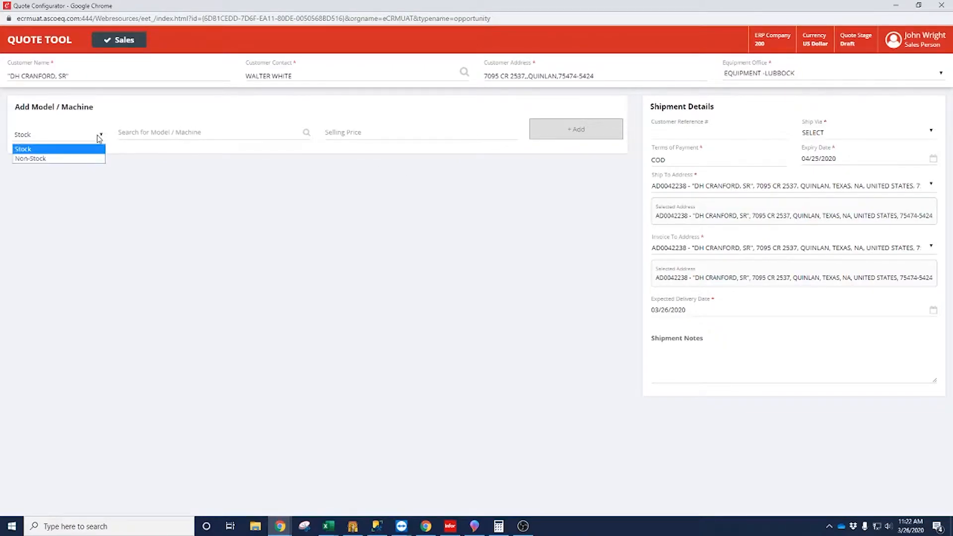
click(129, 110)
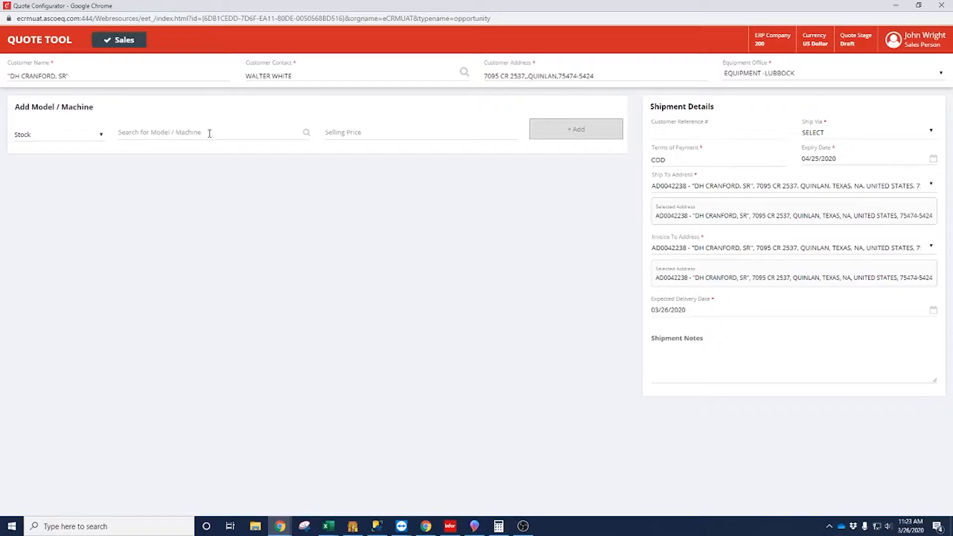
Search the Stock machines for 2050M and select the 2050M LT CAS/CASE dozer with unit number EQ0000628
click(69, 137)
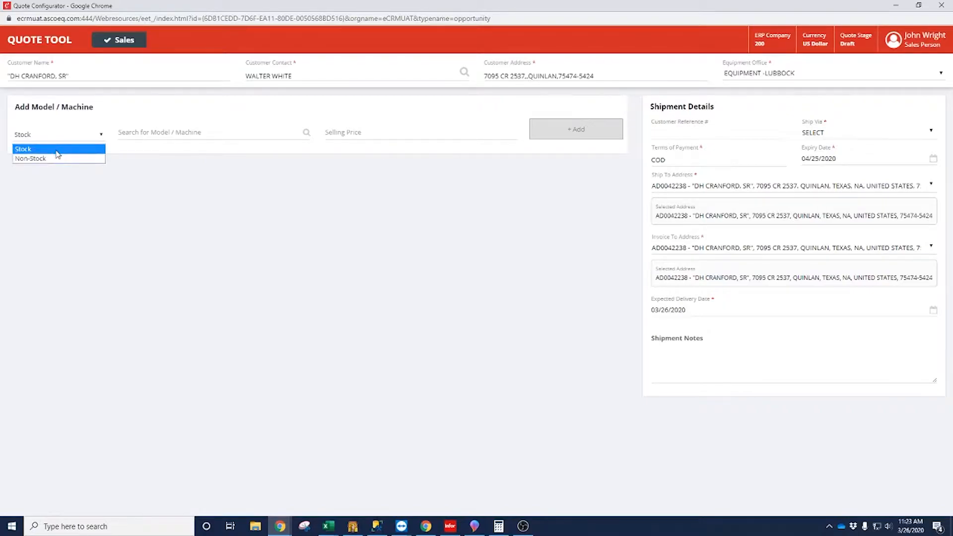
click(56, 151)
click(145, 132)
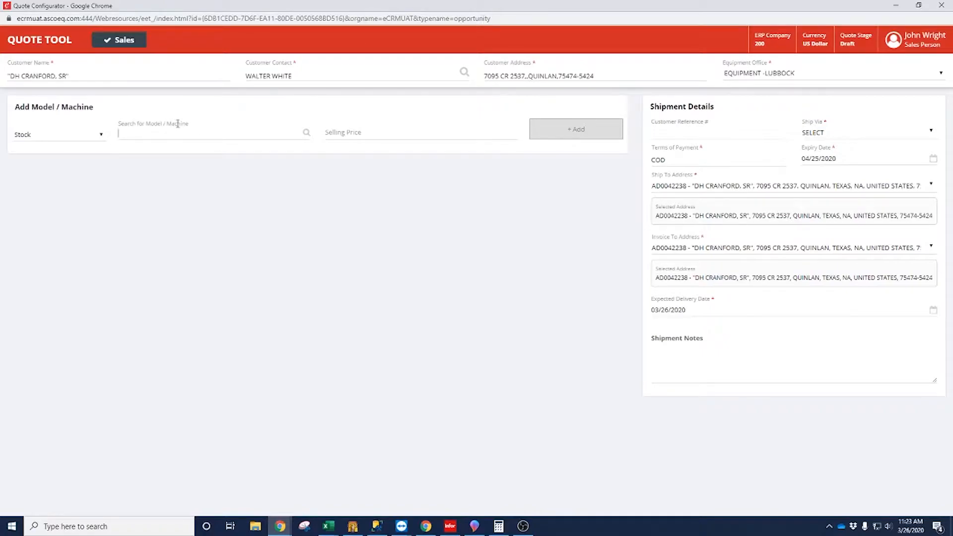
text(2050M)
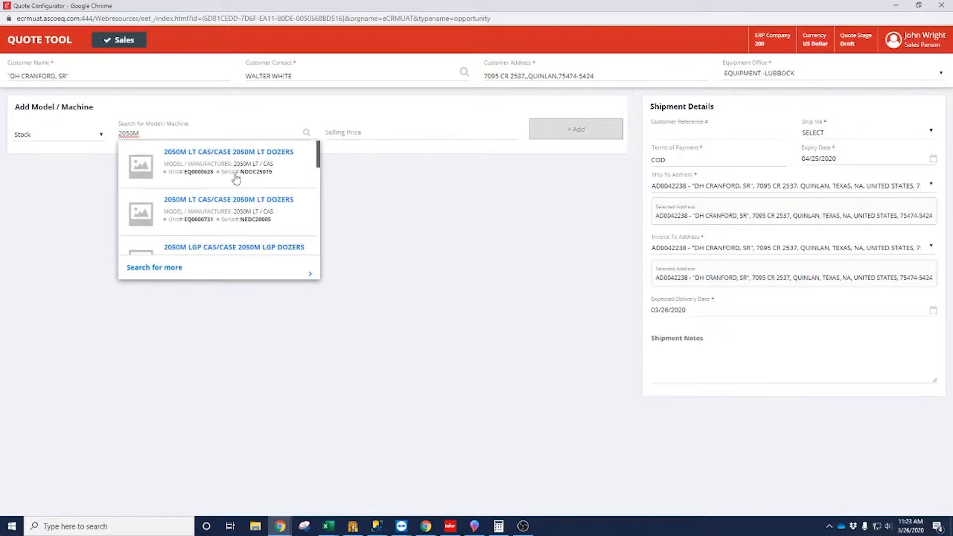
click(191, 171)
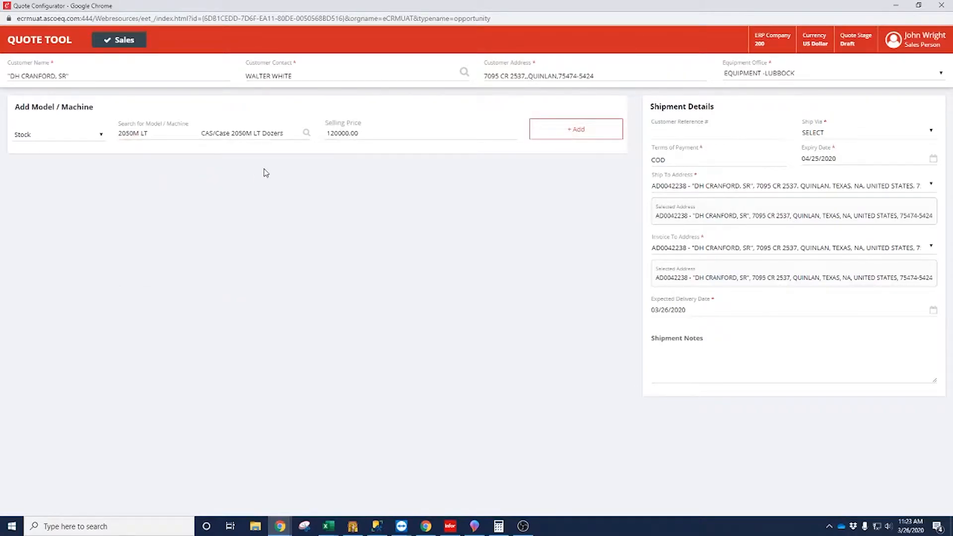
Examine the product categories in the advanced machine search, then close the search without applying filters
click(307, 134)
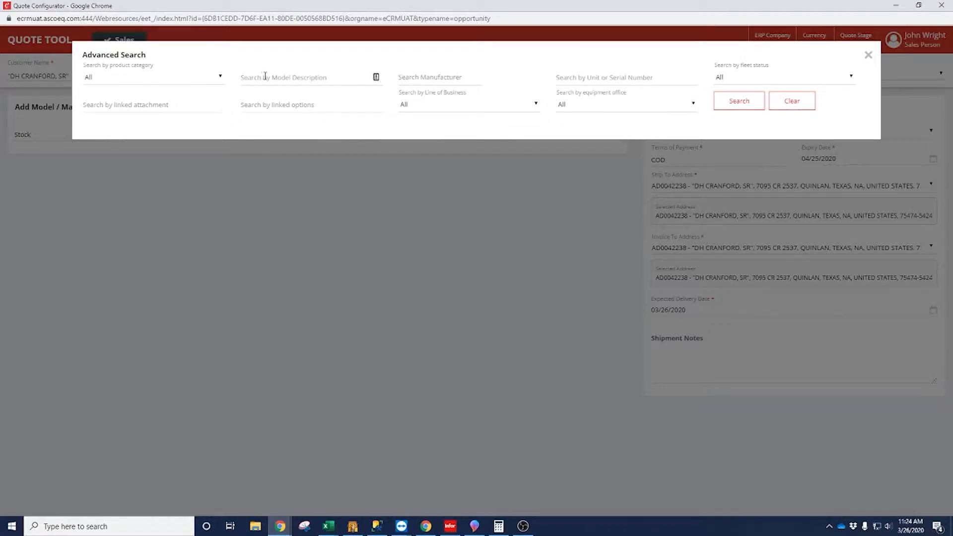
click(219, 78)
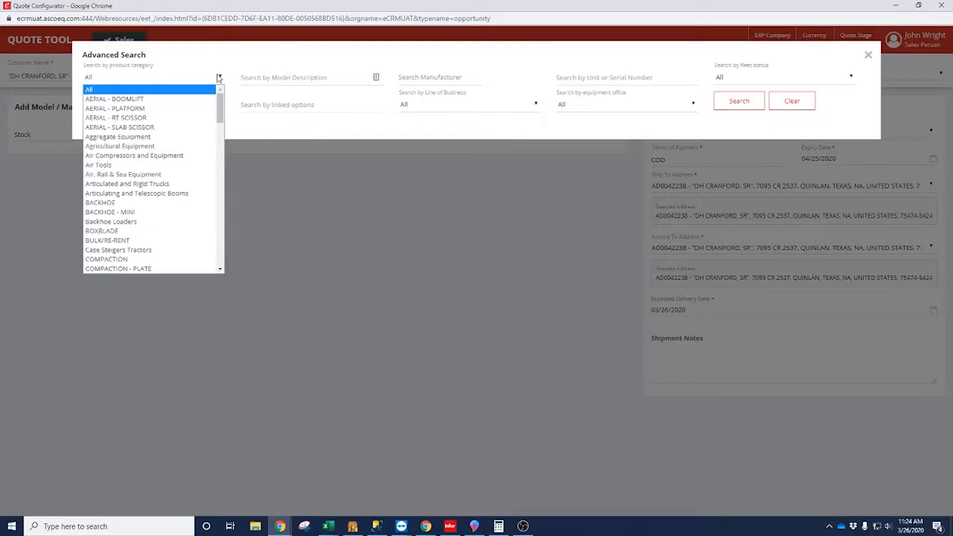
click(326, 60)
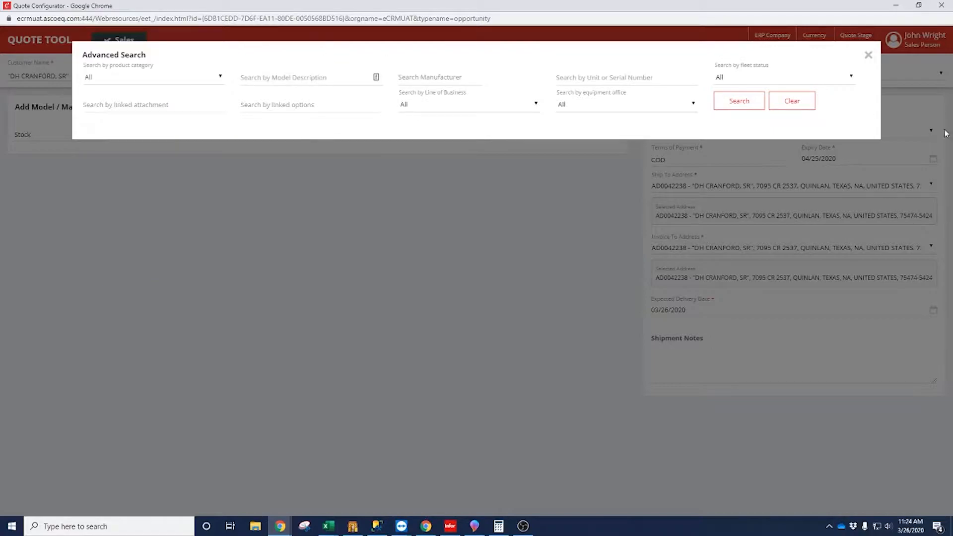
click(868, 56)
Search the stock machines for 2050 and add the 2050M LT CAS/CASE dozer with unit number EQ0000628 to the quote
click(197, 131)
text(2050)
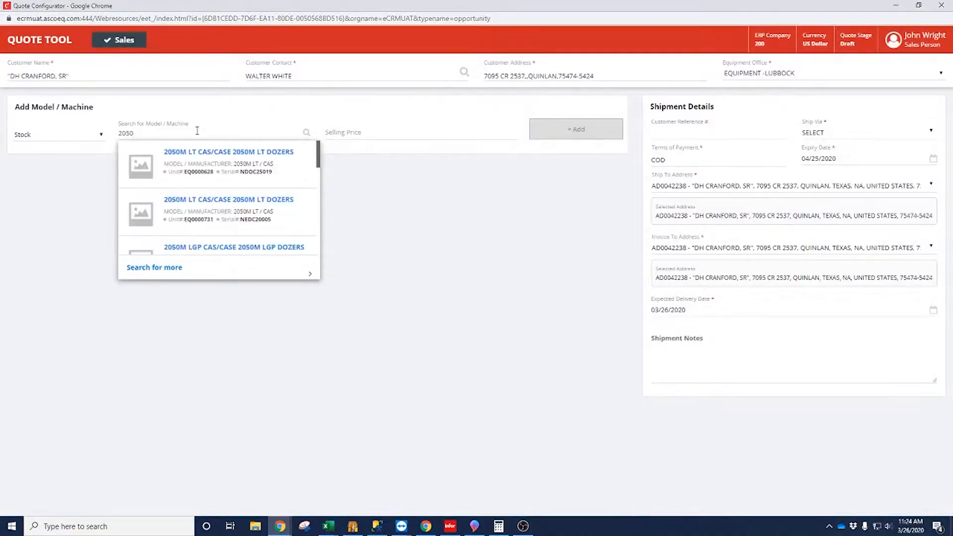
click(213, 166)
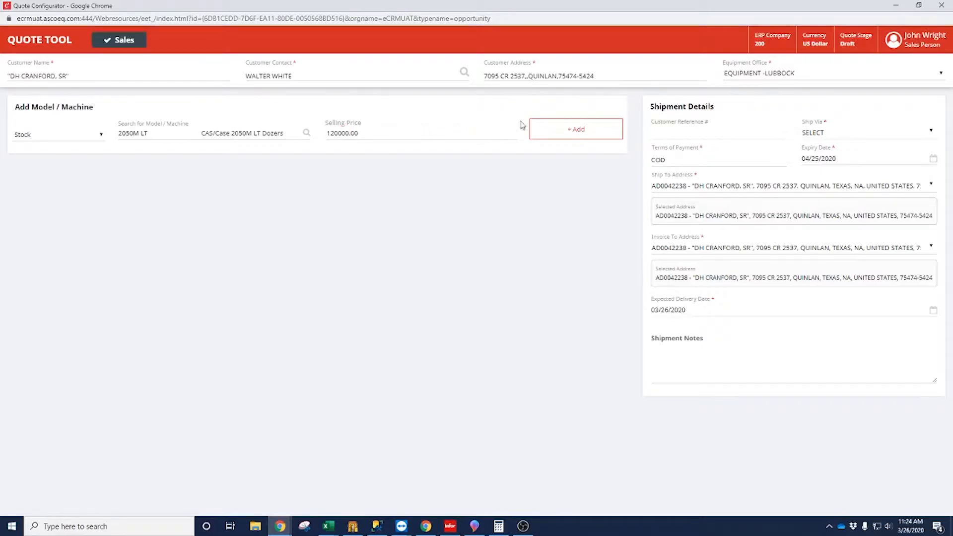
click(569, 132)
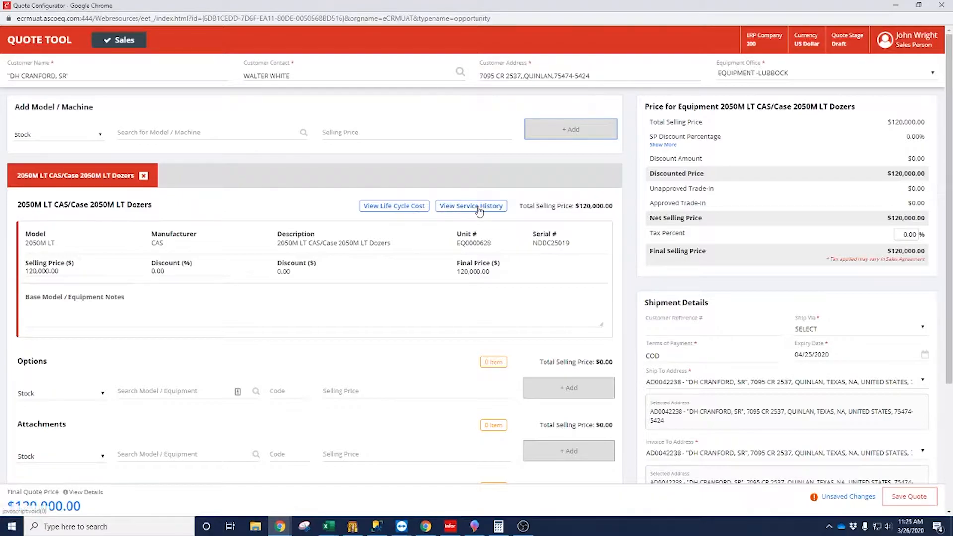
Examine the dozer's life cycle cost and the parts, labor and other segment details of the newest service order in its service history
click(397, 208)
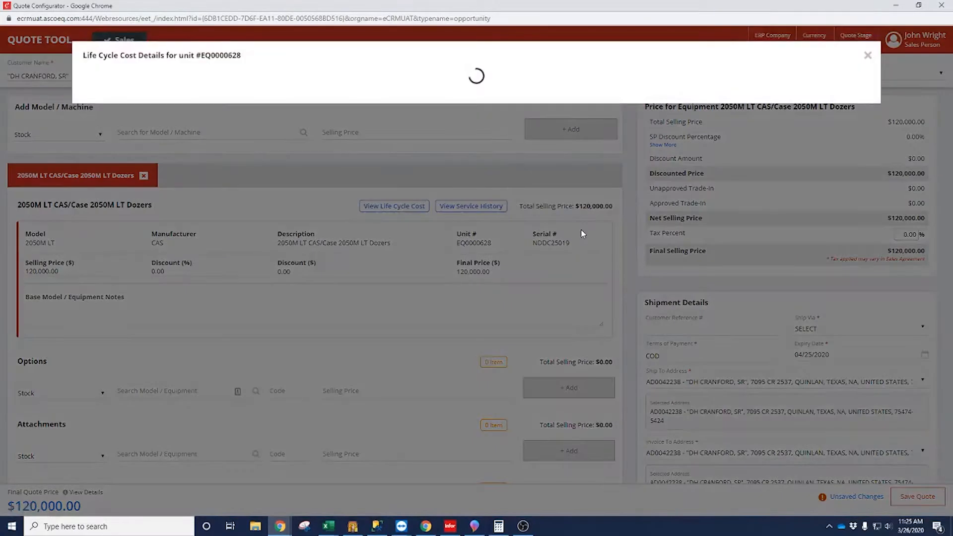
click(868, 57)
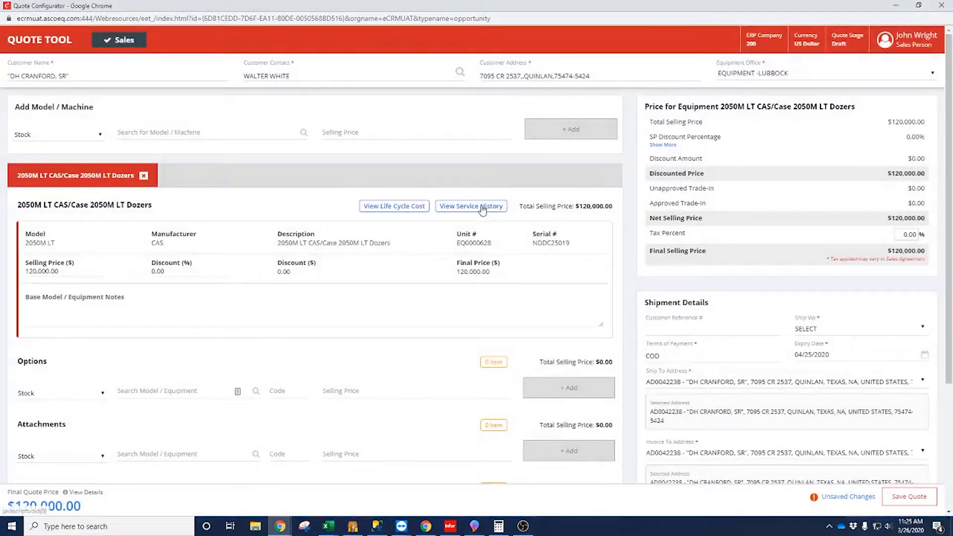
click(481, 208)
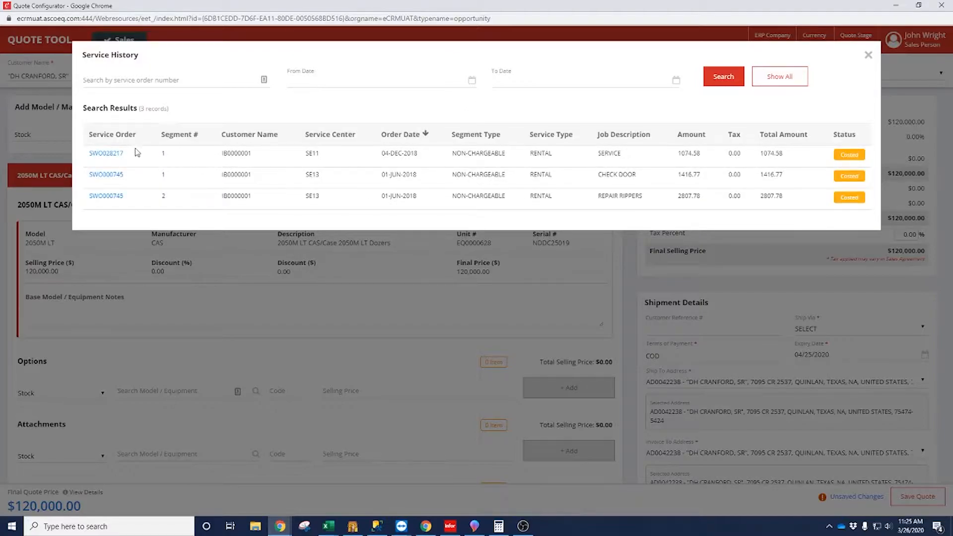
click(107, 158)
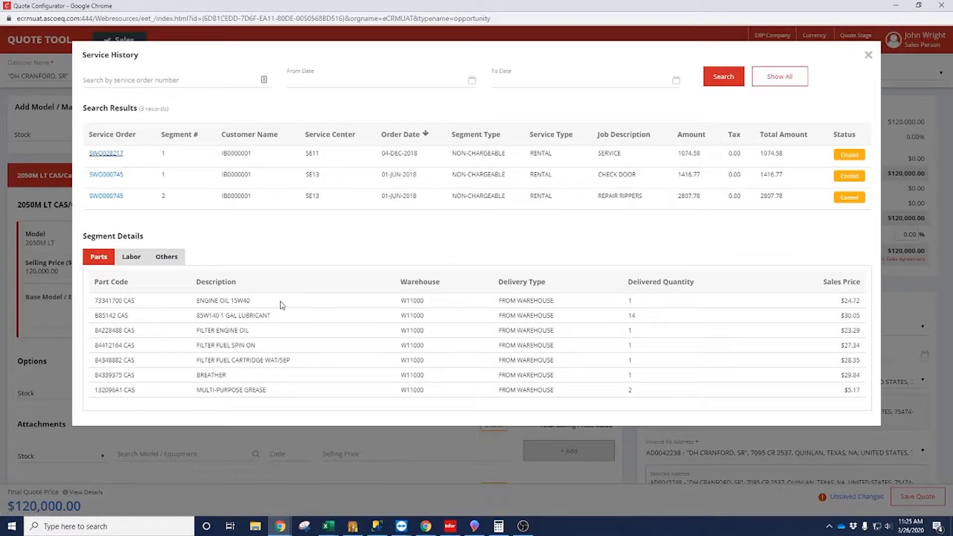
click(131, 257)
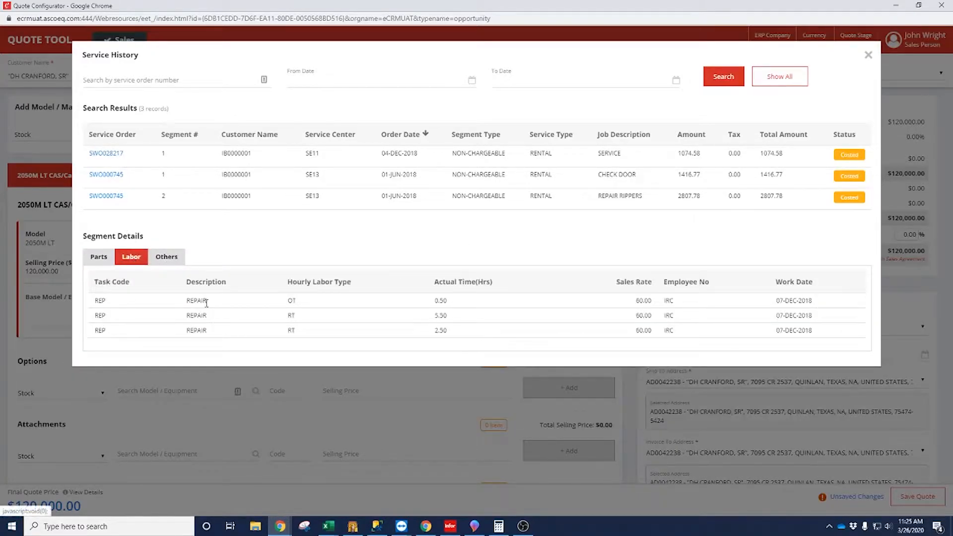
click(166, 257)
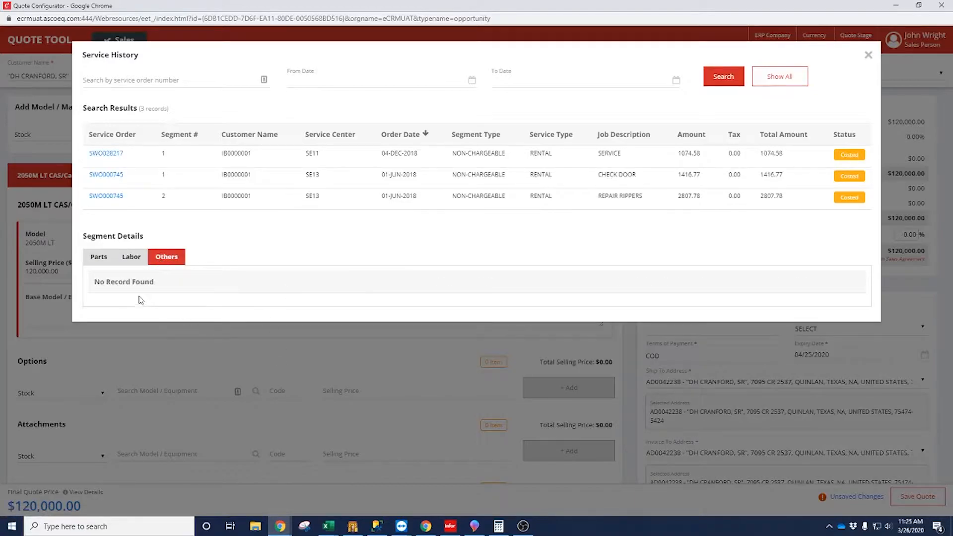
click(87, 255)
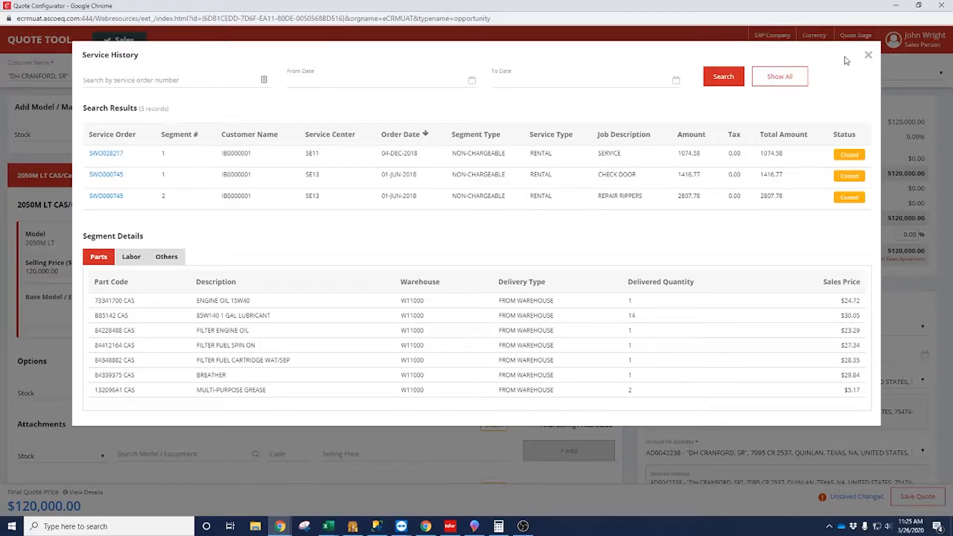
click(868, 55)
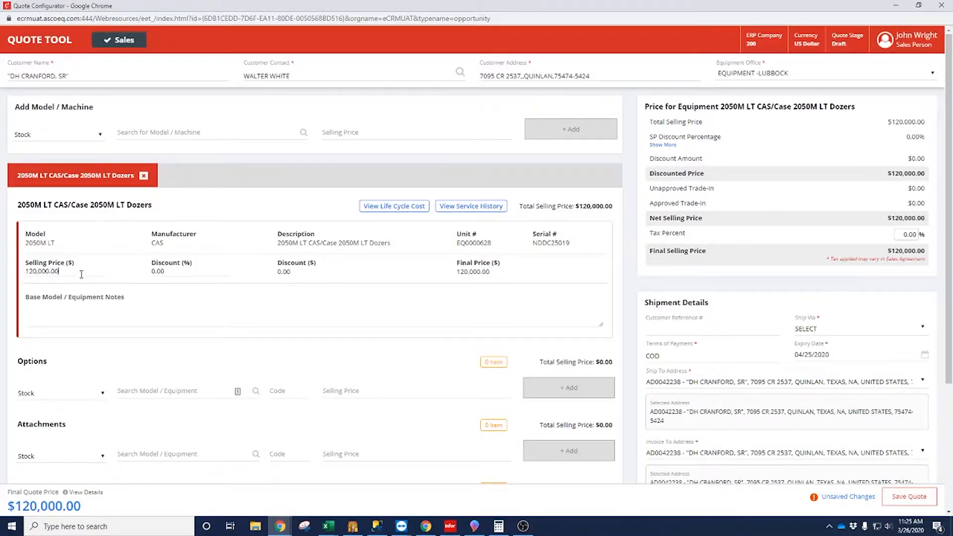
Set the discount on the 2050M LT dozer to 2.00 percent
click(40, 268)
drag(63, 271, 20, 273)
drag(185, 268, 134, 275)
drag(59, 271, 18, 274)
drag(169, 272, 133, 274)
click(167, 271)
drag(204, 273, 147, 276)
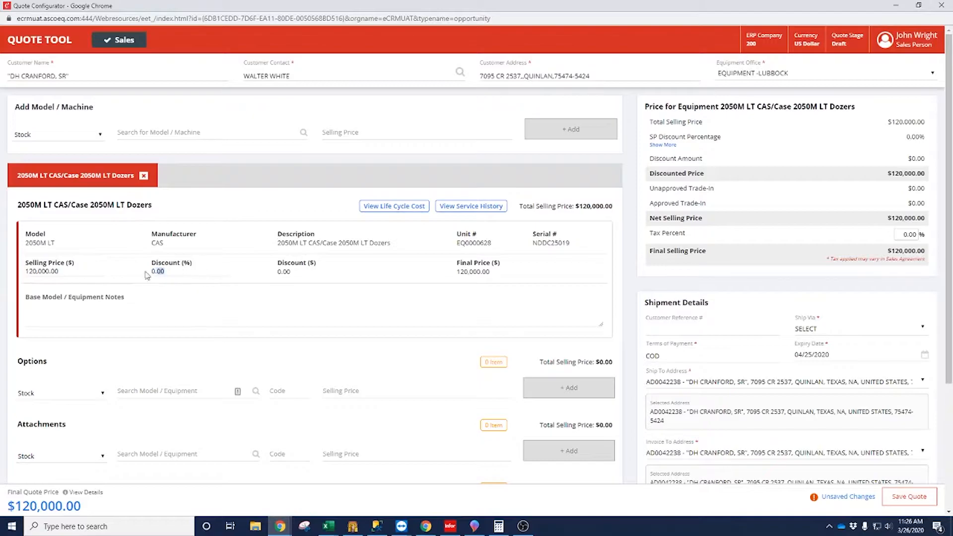
text(2.00)
Enter "Equipment Text" as the base model / equipment notes for the dozer
click(226, 315)
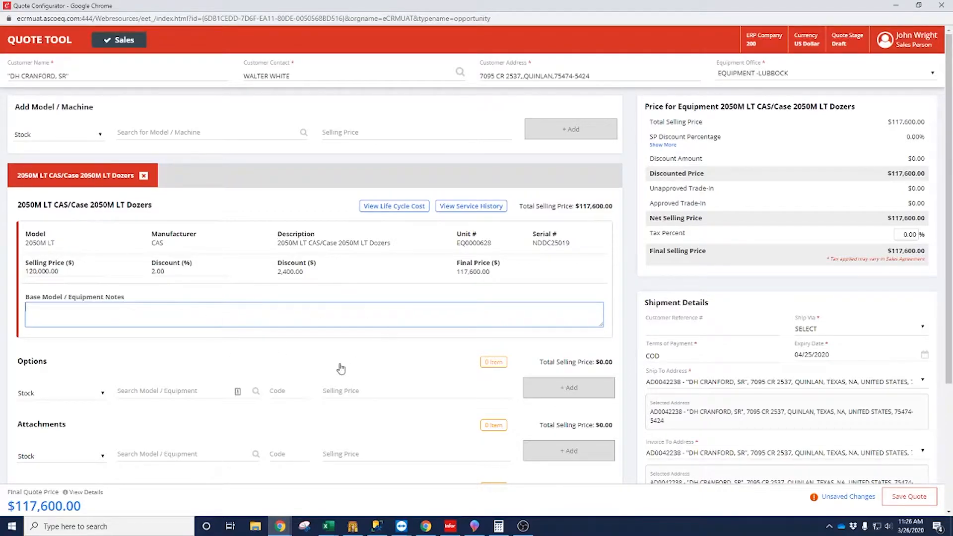
scroll(340, 366, down, 1)
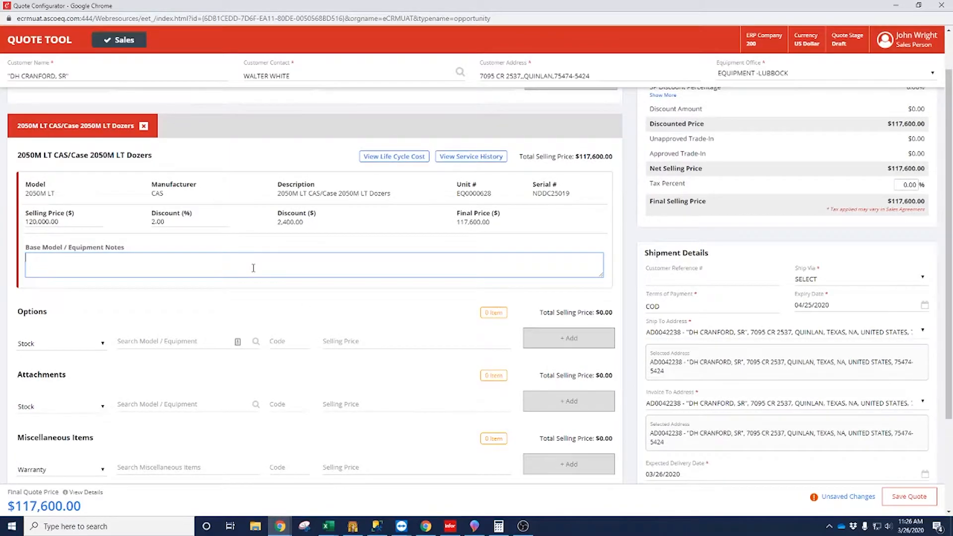
text(Equipment)
text(Text)
key(Tab)
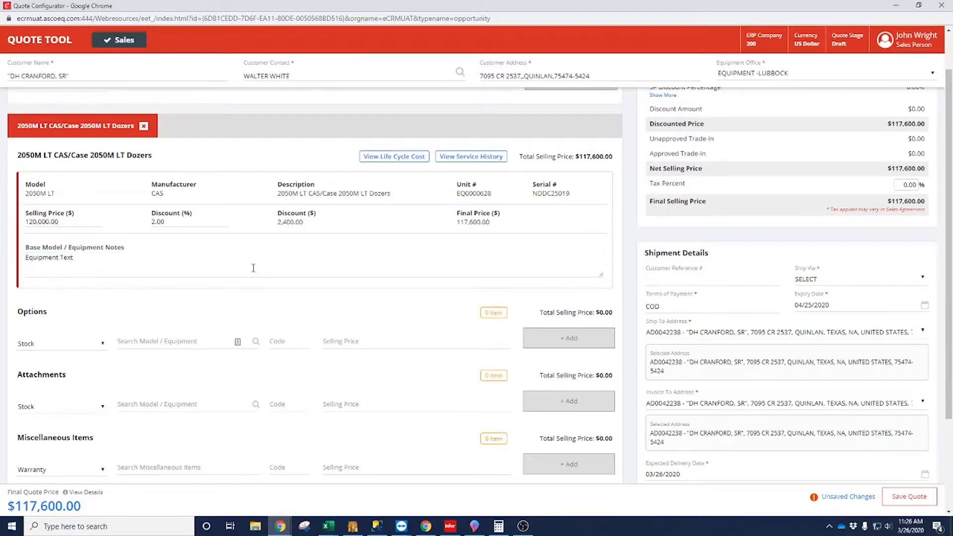
Search the stock attachments for RIPPER and add the CAS 3 shank ripper 2050MRIP3 with unit number EQ0004164 to the quote
scroll(247, 328, down, 3)
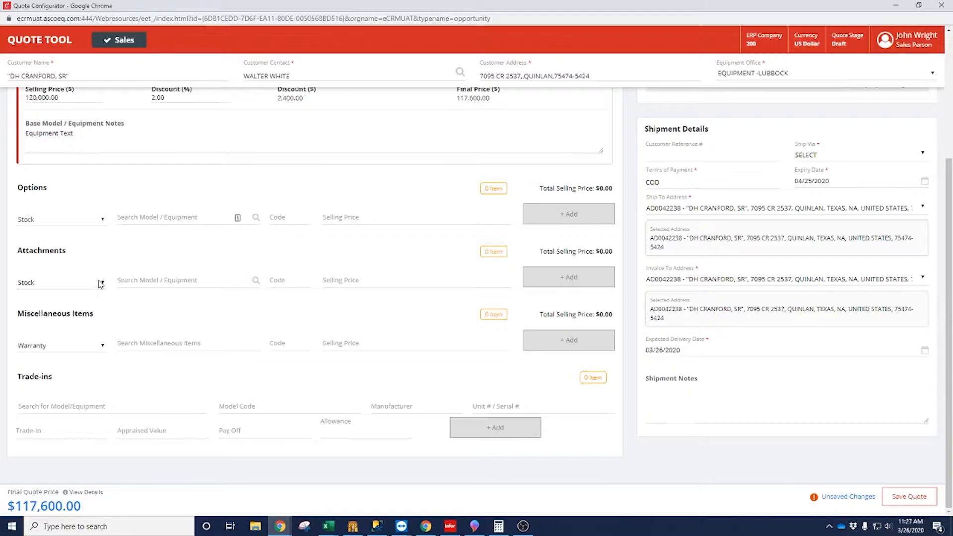
click(158, 282)
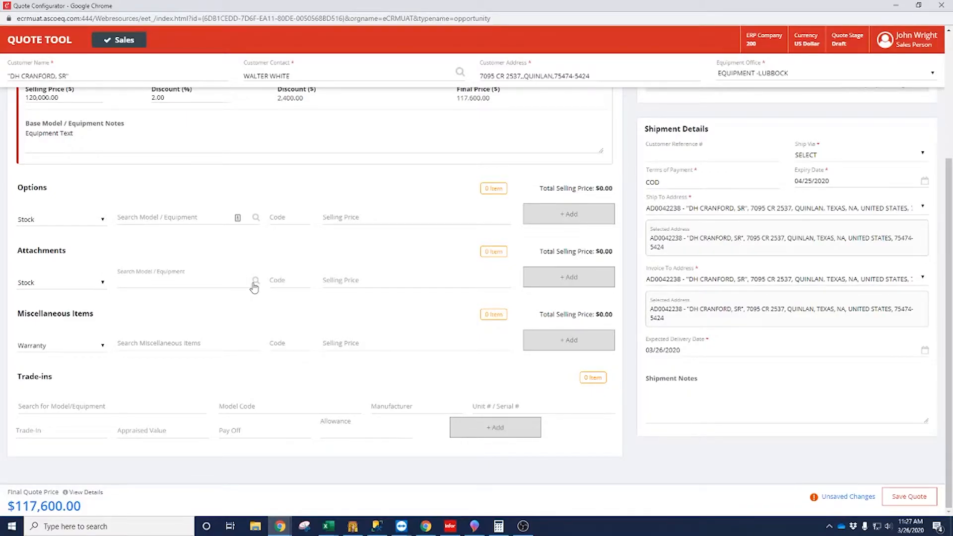
text(Ripper)
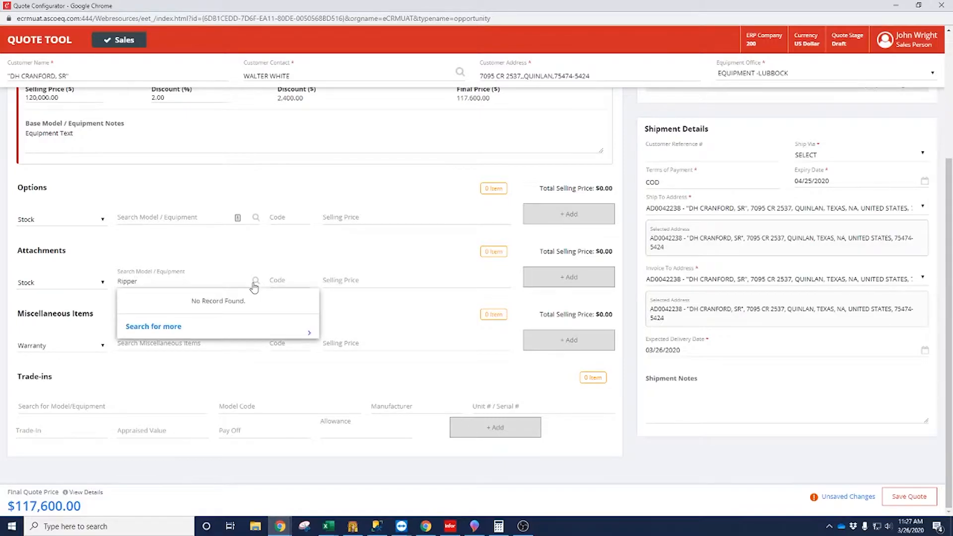
click(252, 281)
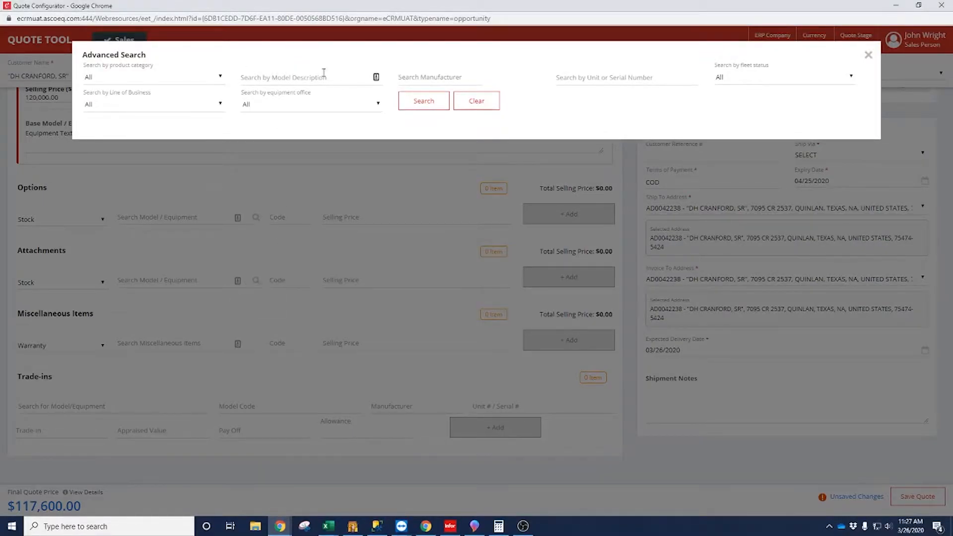
click(288, 78)
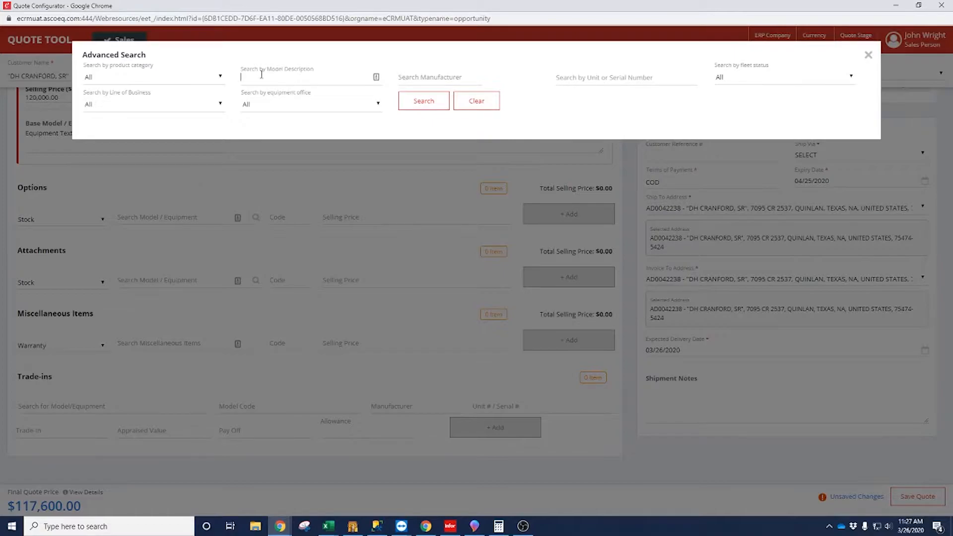
text(RIPPER)
click(421, 105)
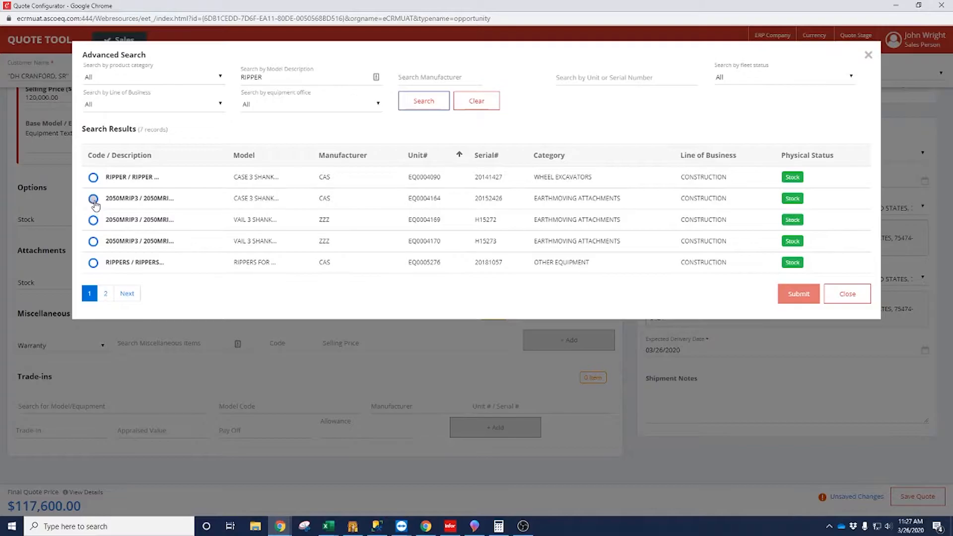
click(94, 200)
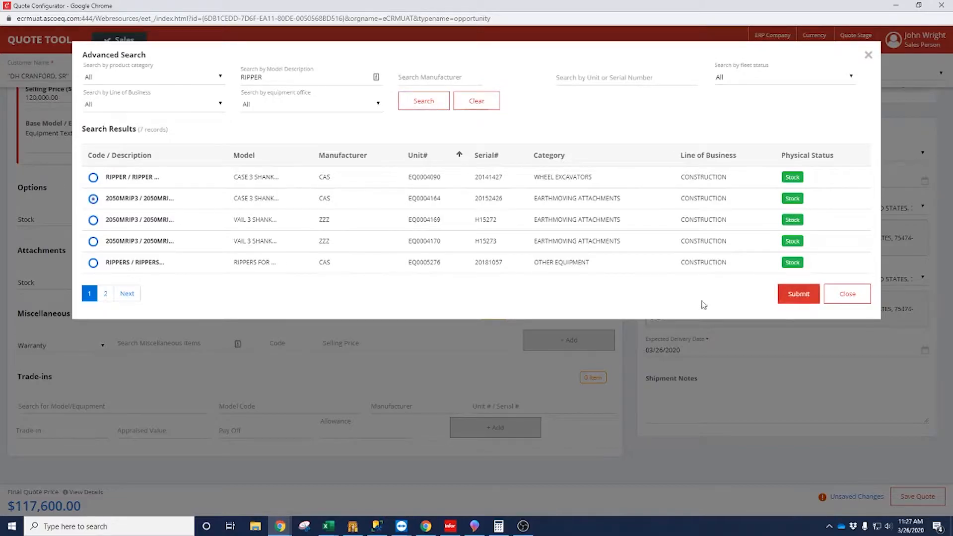
click(808, 296)
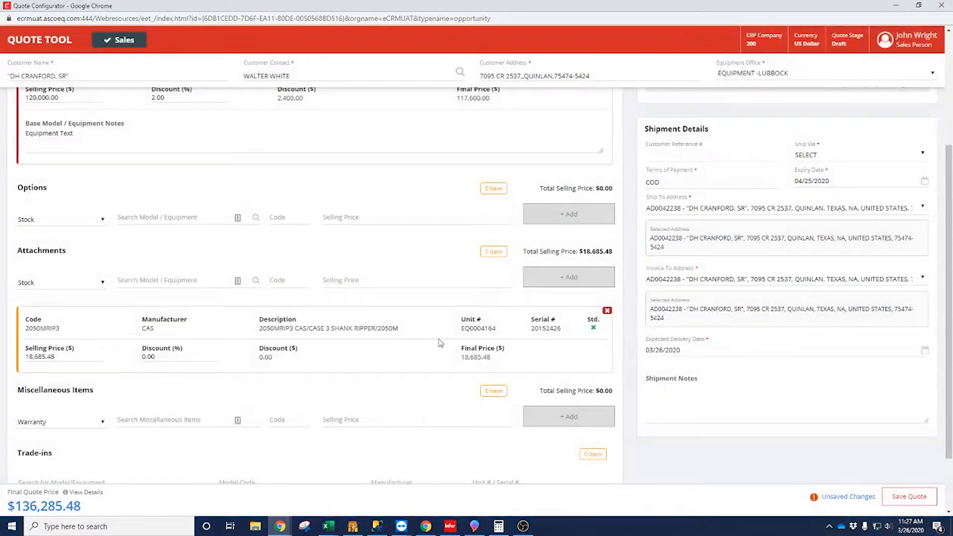
Set the miscellaneous item type to Others
scroll(437, 346, down, 2)
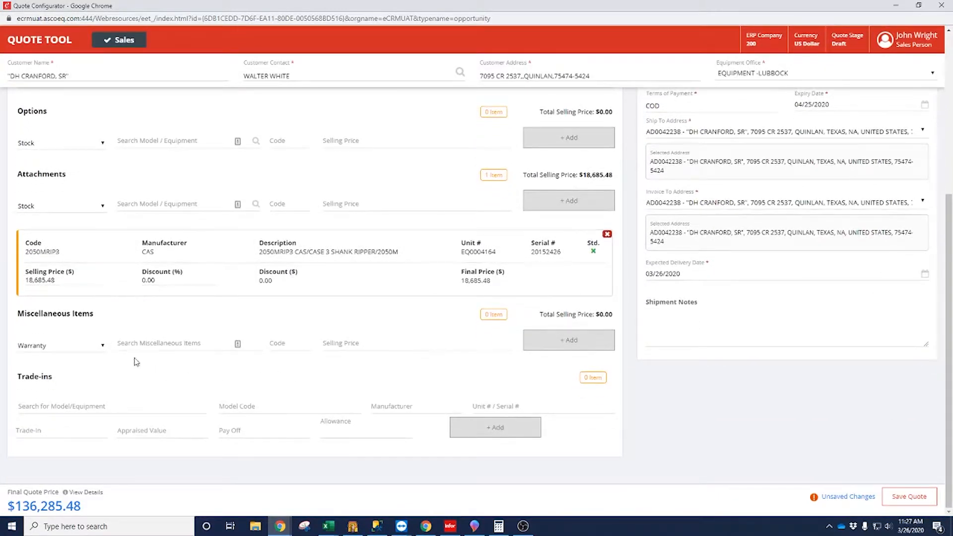
click(55, 345)
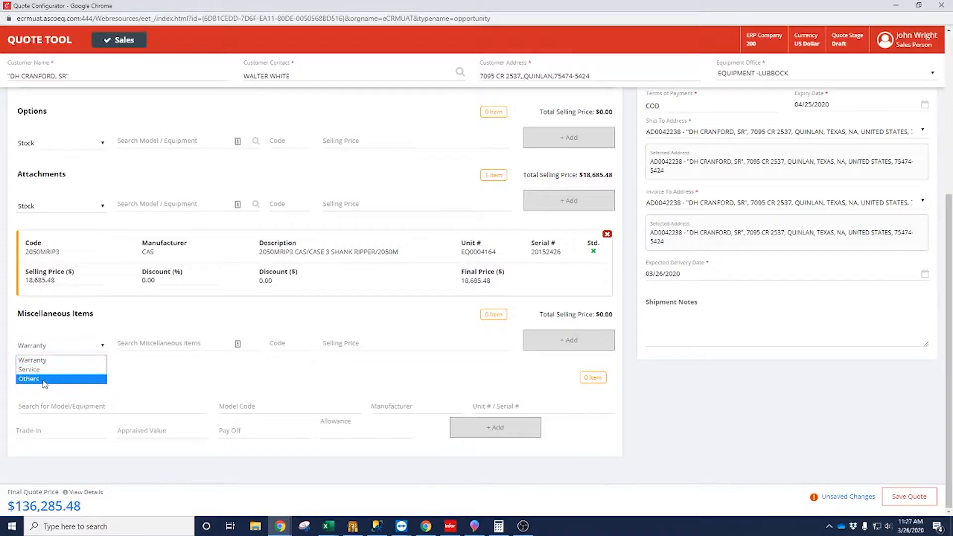
click(42, 380)
click(130, 343)
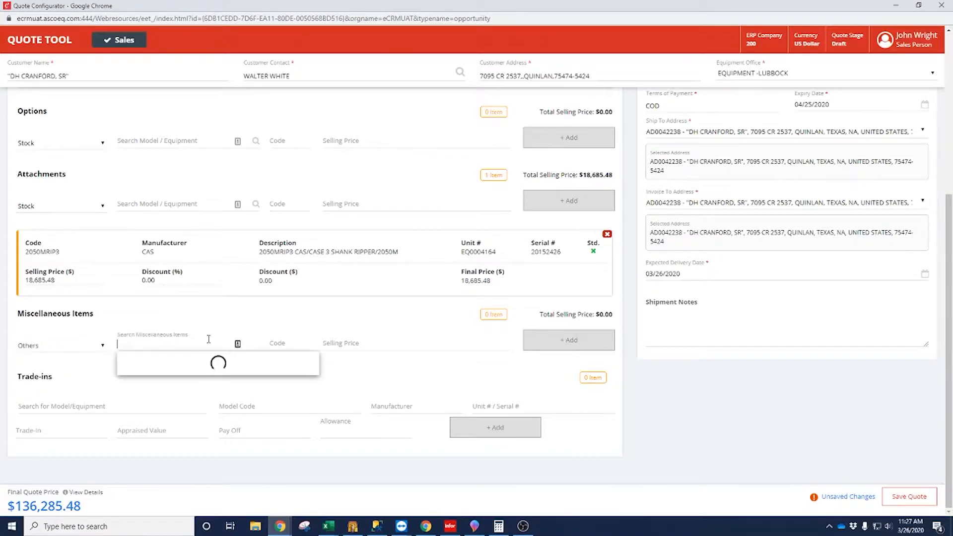
text(EW)
click(287, 342)
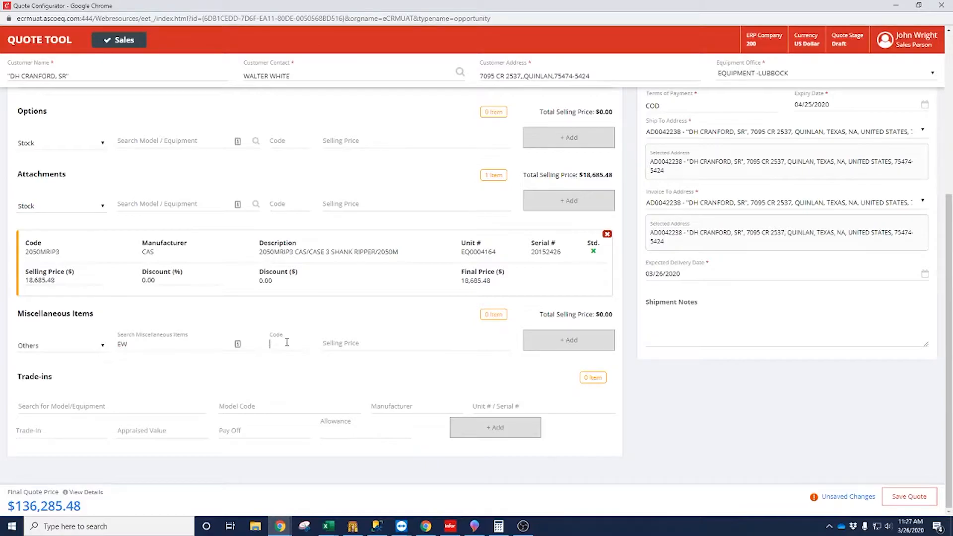
key(shift+Tab)
key(BackSpace)
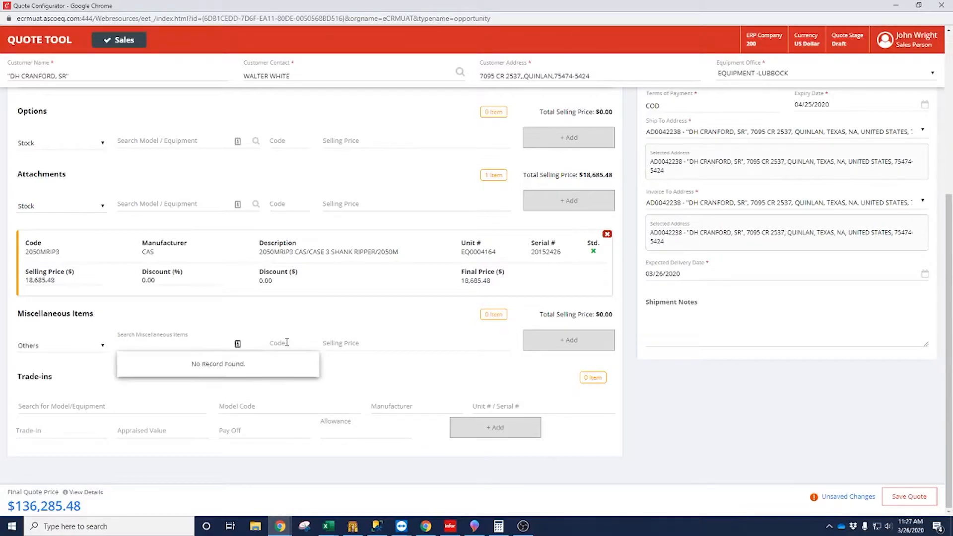
Add a miscellaneous item described as Extended Warranty with code EW and a selling price of 500
text(Extended Warranty)
text(EW)
key(Tab)
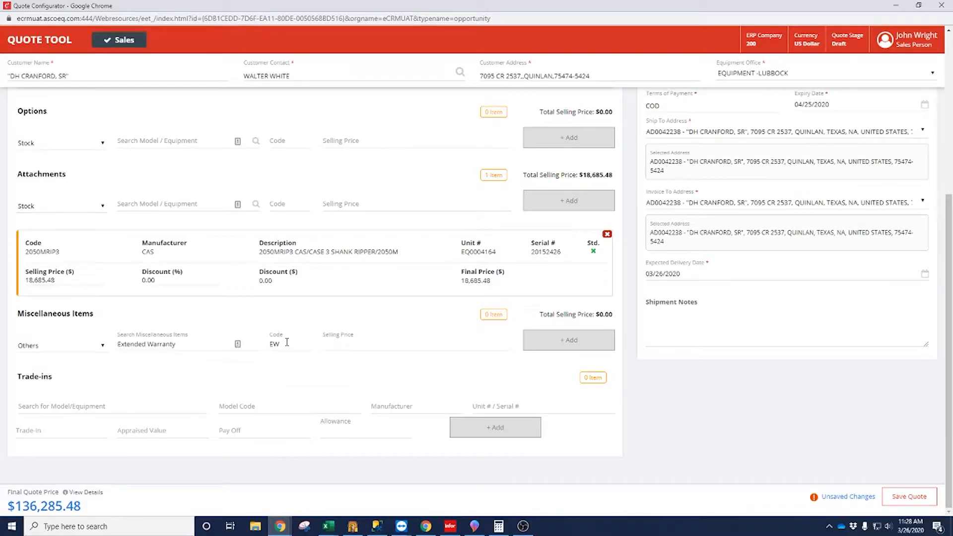
text(500.00)
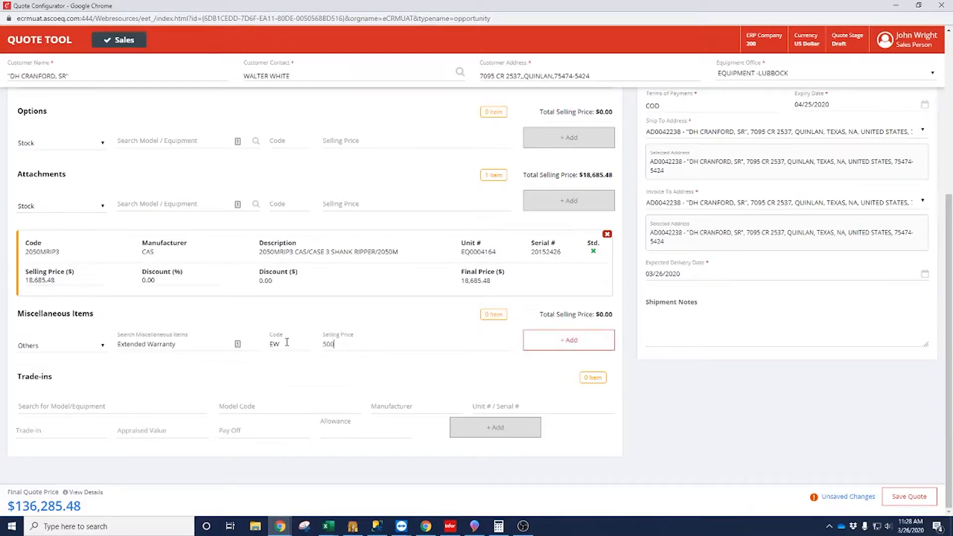
click(556, 337)
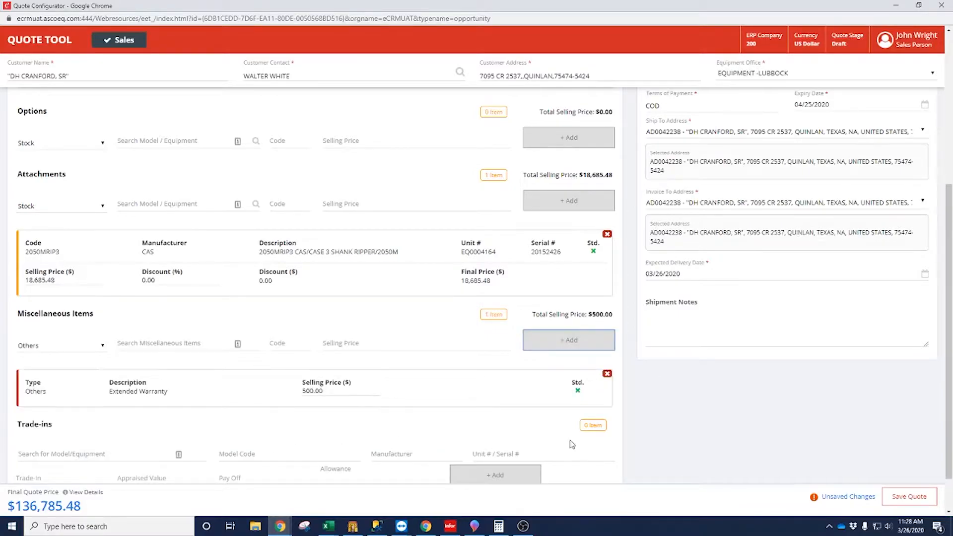
Enter a trade-in named Trade with model code 850M and manufacturer CAS, leaving the unit / serial number blank
scroll(305, 379, down, 1)
click(77, 405)
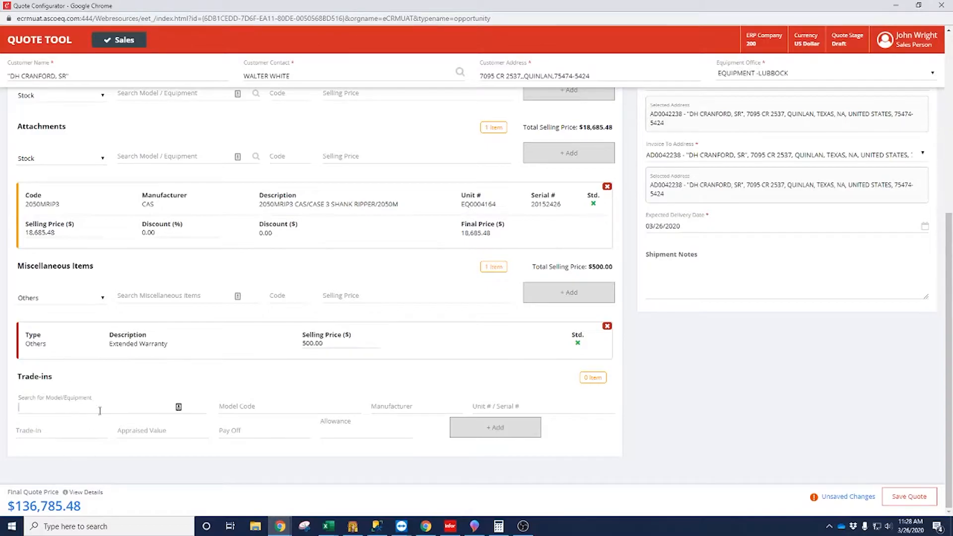
click(498, 410)
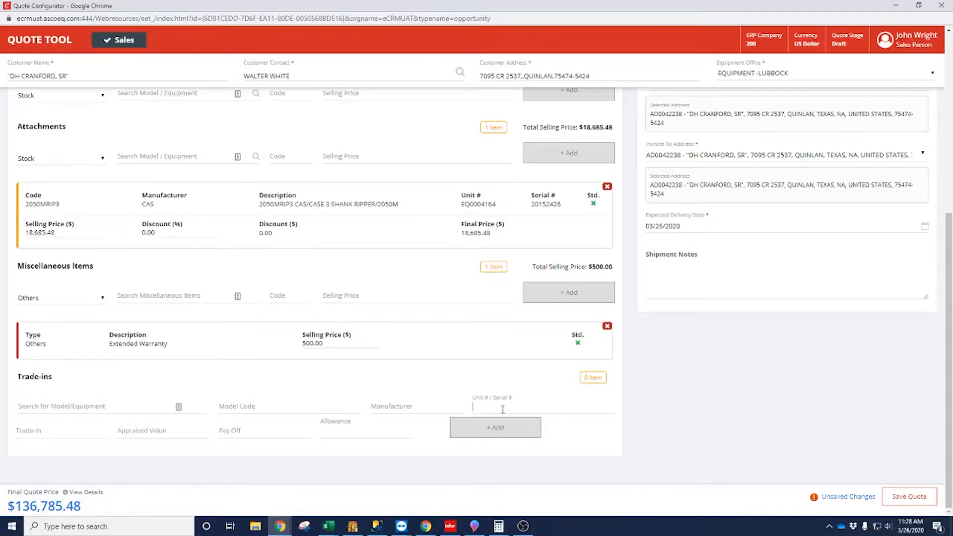
click(117, 403)
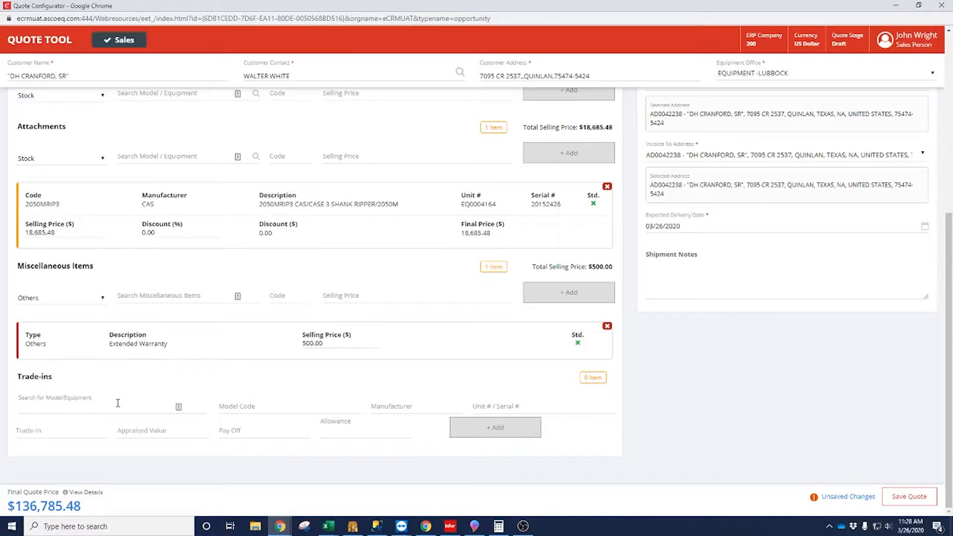
text(Trade)
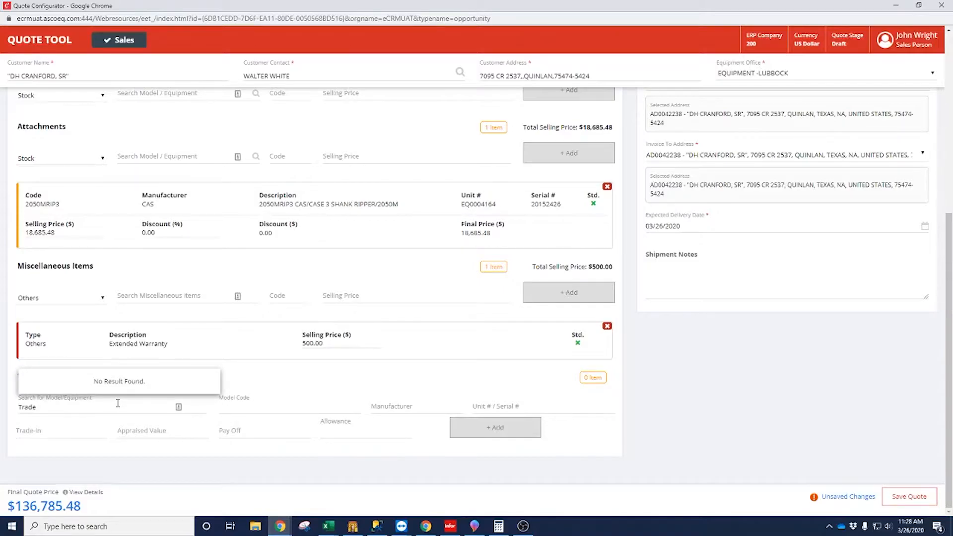
text(850M)
key(Tab)
text(CAS)
key(Tab)
key(Tab)
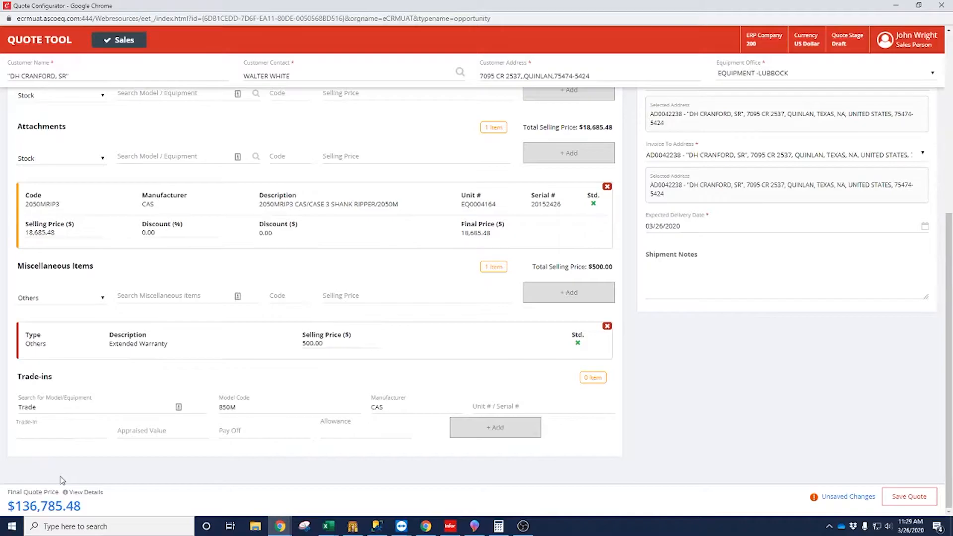
Set the trade-in amount to 50000 and its appraised value to 40000
text(50000)
key(Tab)
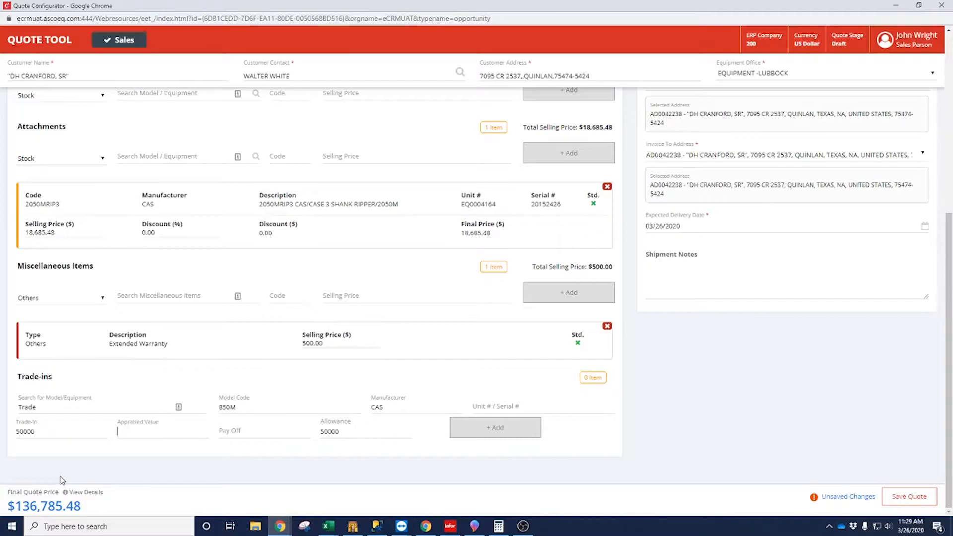
text(40000)
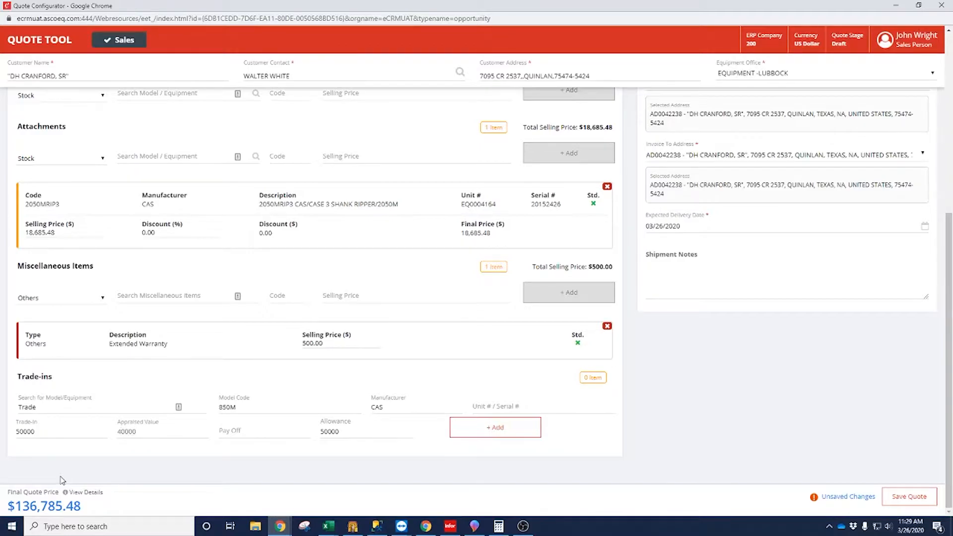
Add the 850M trade-in to the dozer's quote with the pay-off amount left blank
key(Tab)
click(489, 432)
scroll(600, 392, down, 2)
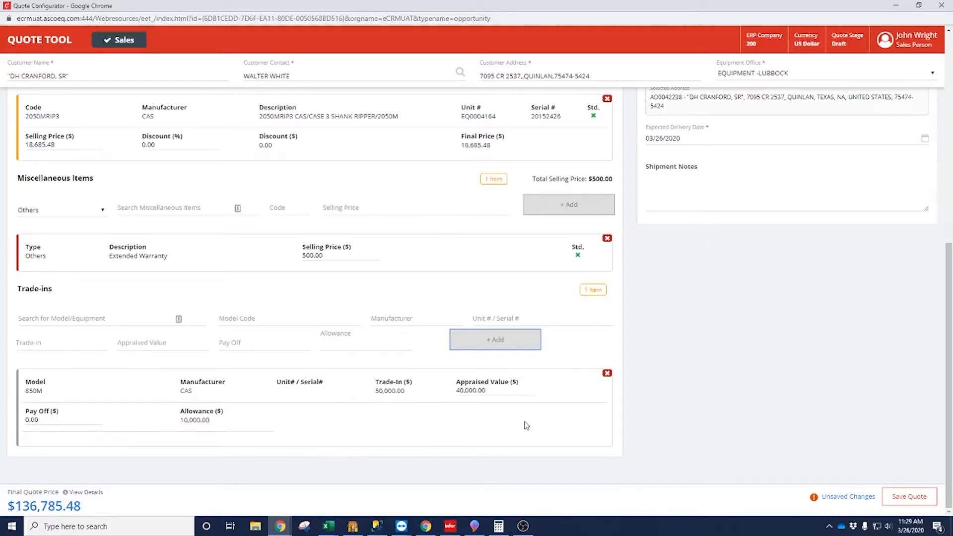
Set the shipment's Ship Via method to WILL CALL
scroll(774, 374, up, 8)
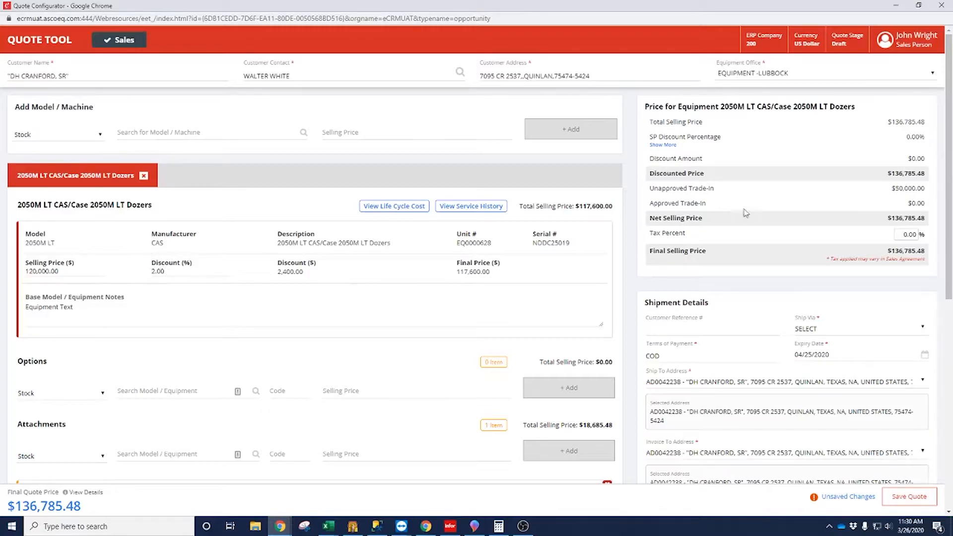
scroll(689, 254, down, 5)
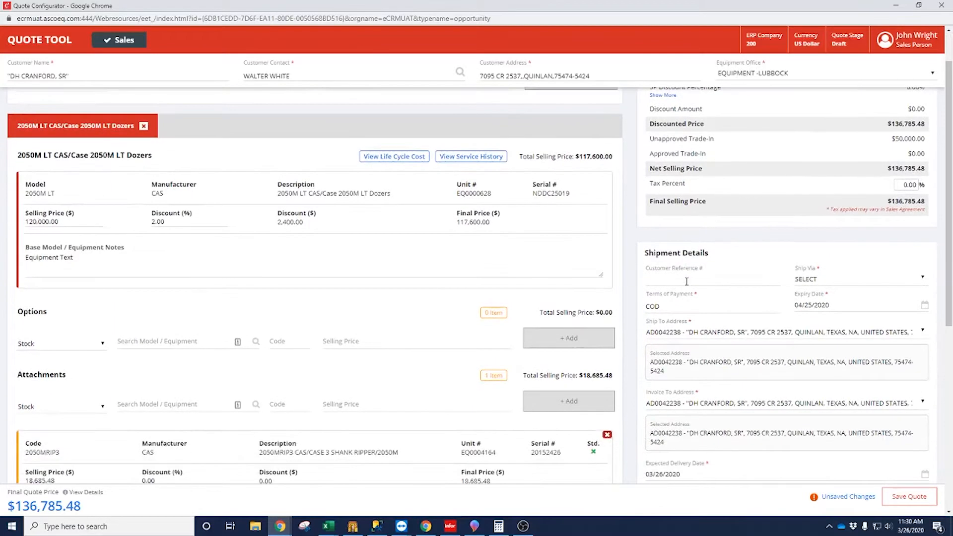
scroll(751, 211, up, 4)
scroll(751, 211, up, 1)
click(822, 281)
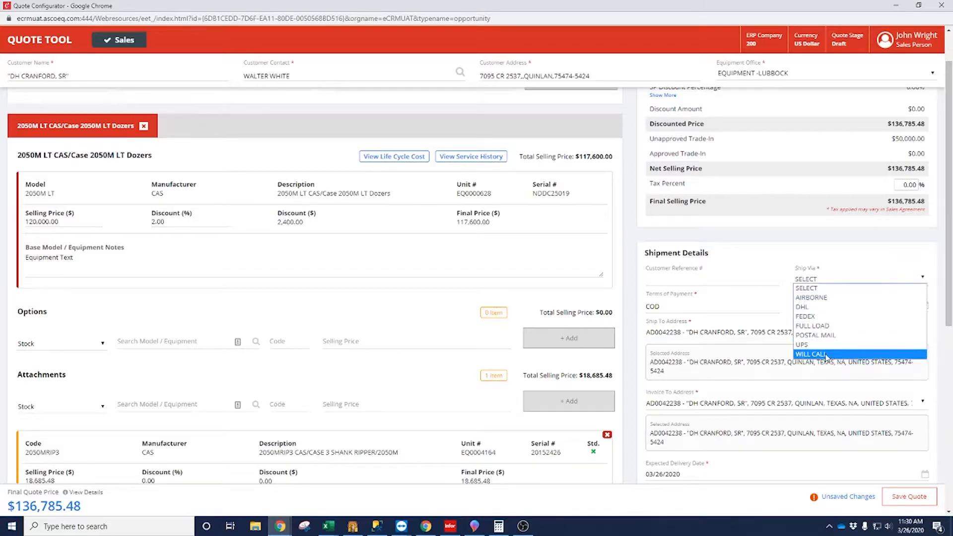
click(827, 354)
click(835, 283)
click(810, 354)
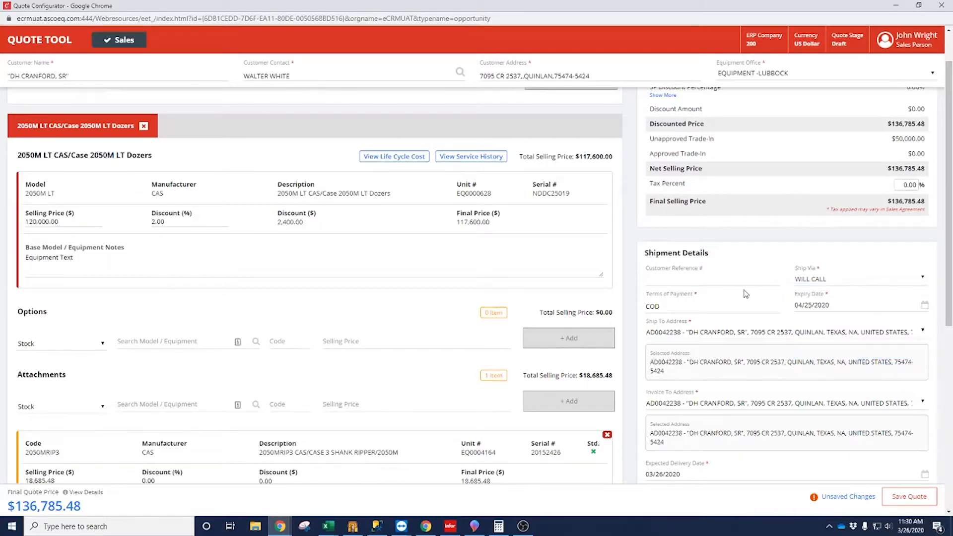
Enter "Deliver Via ASCO Truck" as the shipment notes
scroll(714, 353, down, 2)
click(723, 427)
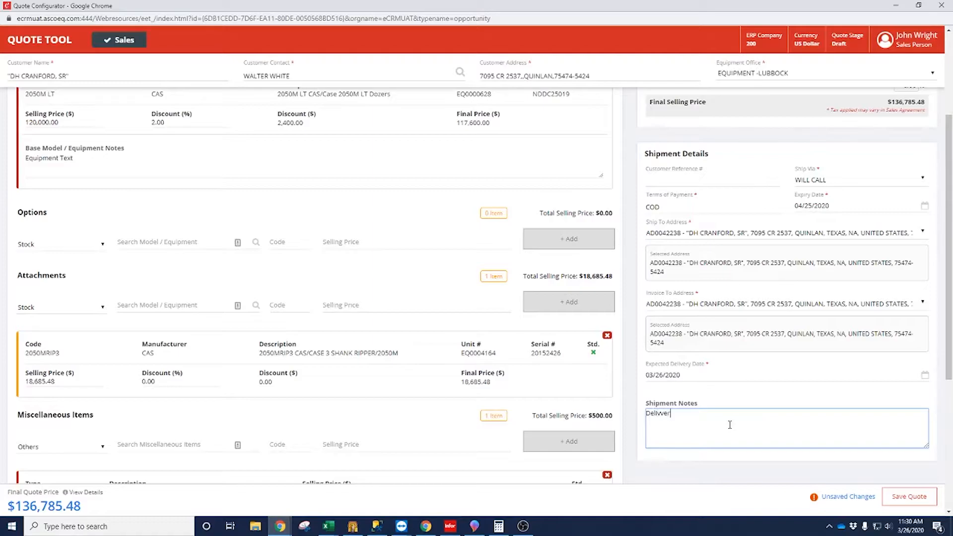
key(BackSpace)
text(ASCO Truck)
click(816, 204)
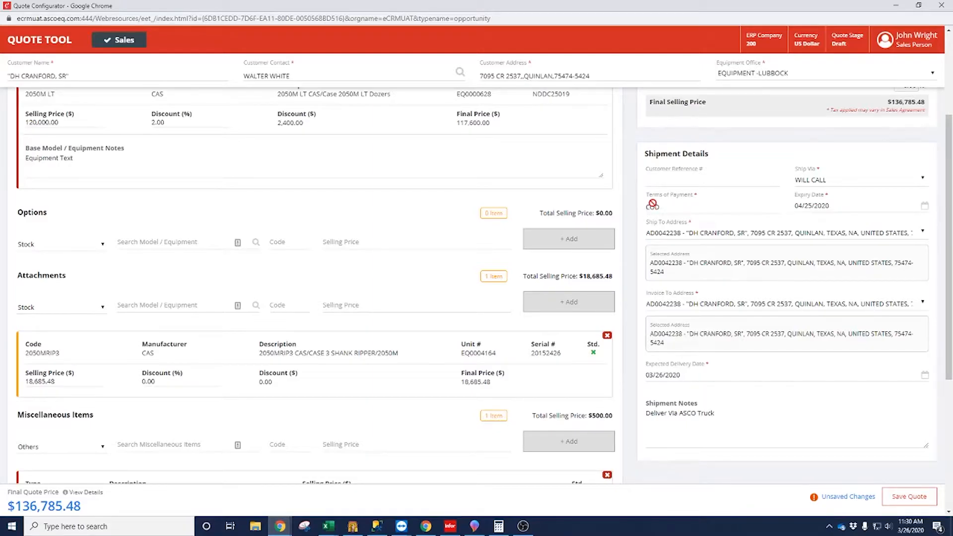
Search non-stock machines for 580SN and add the Case 580SN Backhoe to the quote as a second machine
scroll(696, 326, up, 3)
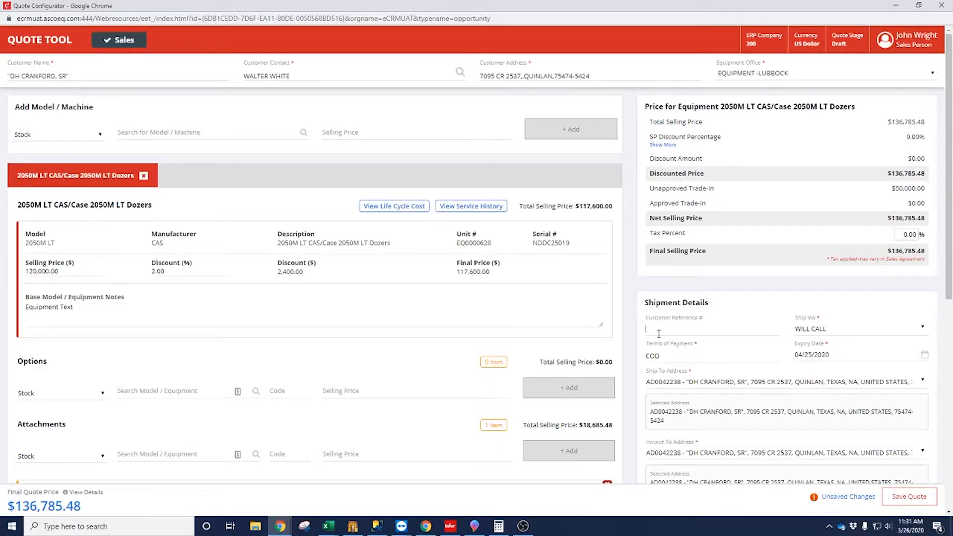
scroll(695, 348, down, 8)
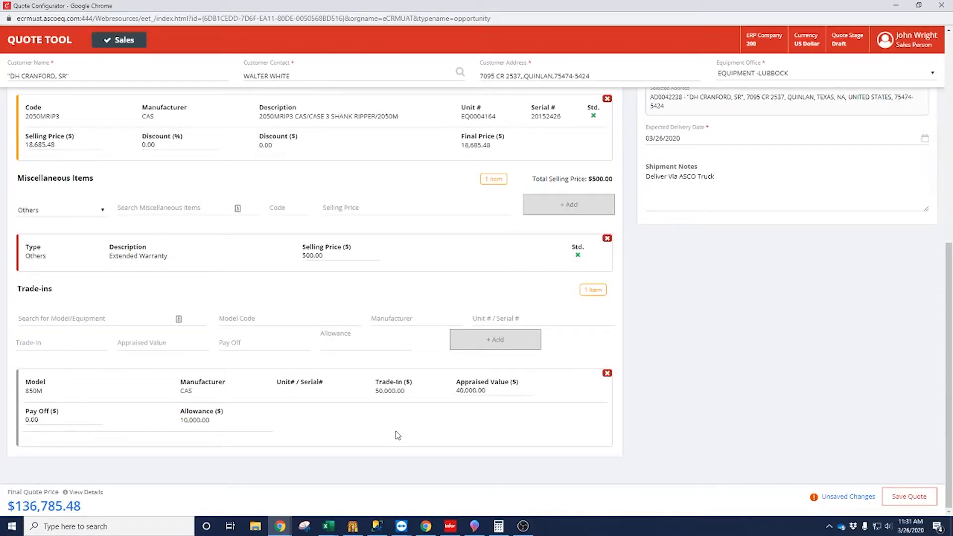
scroll(494, 304, up, 8)
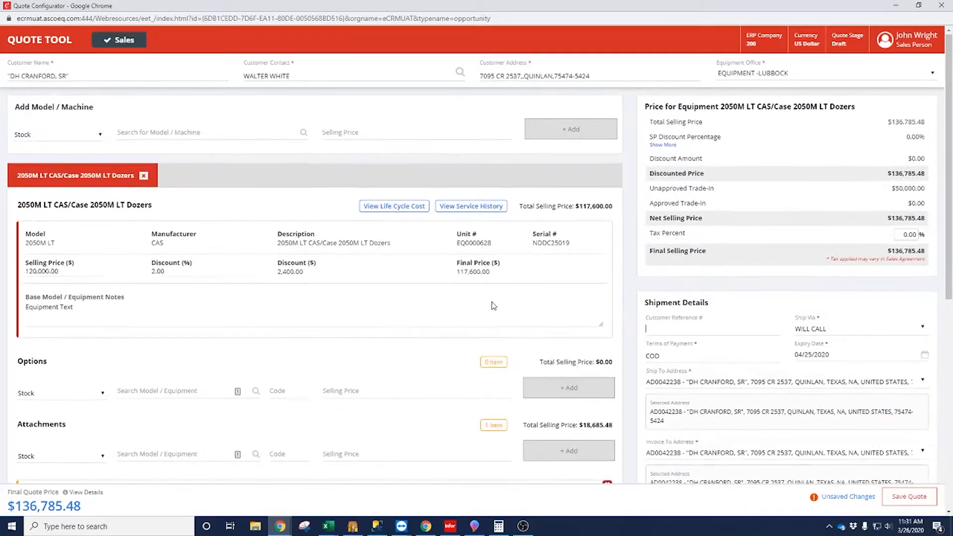
click(179, 130)
click(101, 136)
click(59, 158)
click(298, 130)
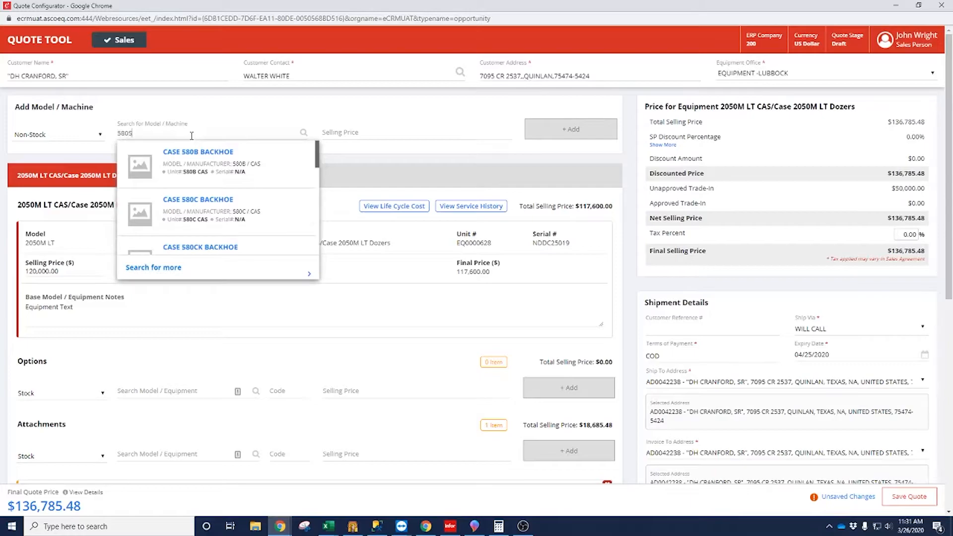
text(N)
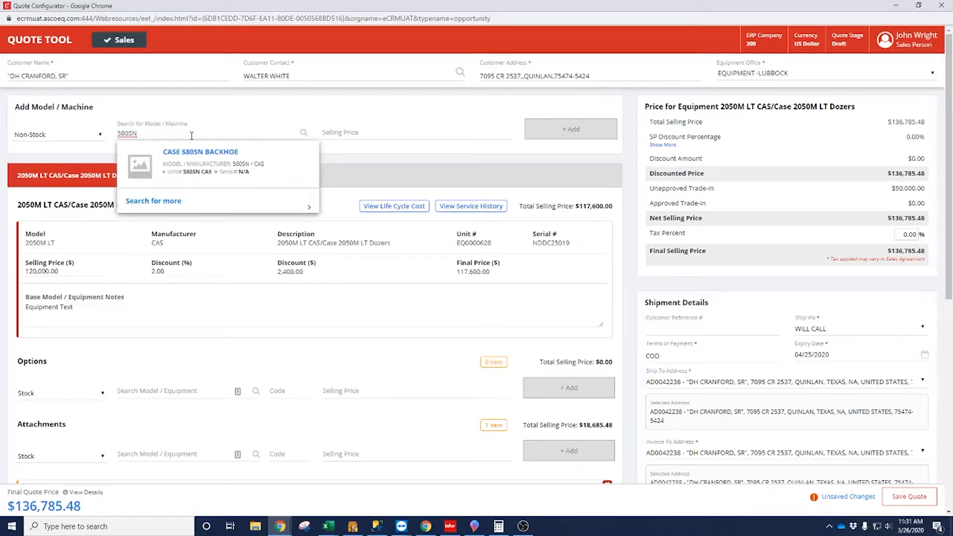
click(196, 167)
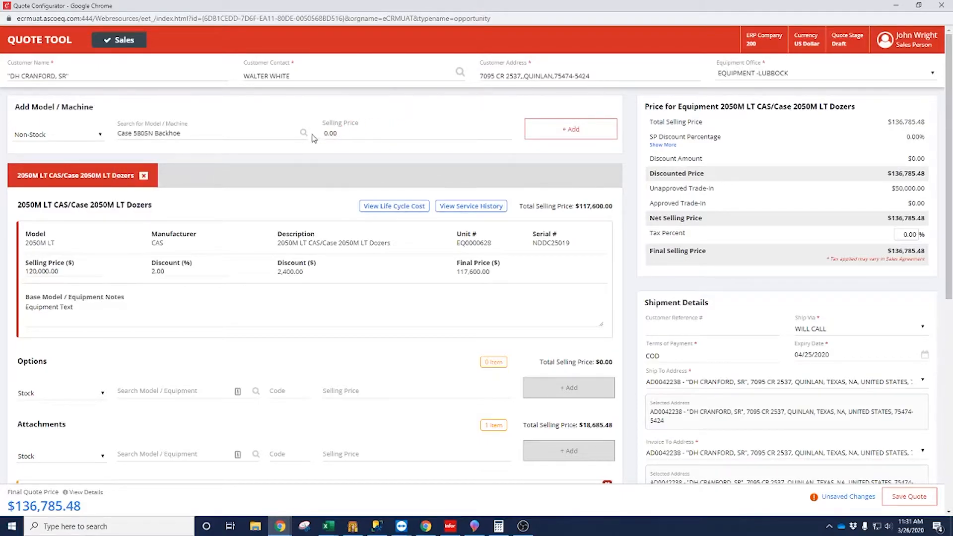
click(554, 137)
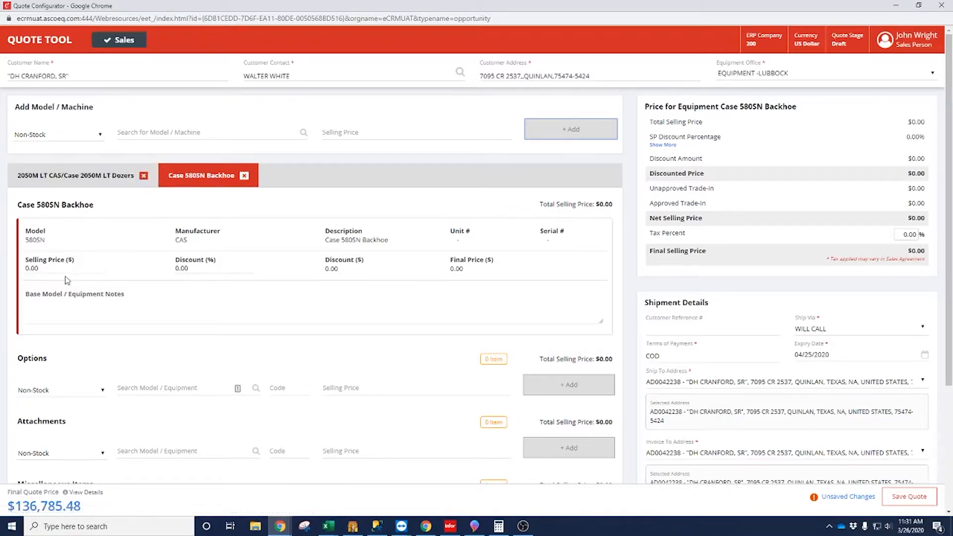
Set the Case 580SN Backhoe's selling price to 70000 and enter "580SN Equipment Text" as its equipment notes
double_click(38, 268)
text(70000)
key(Tab)
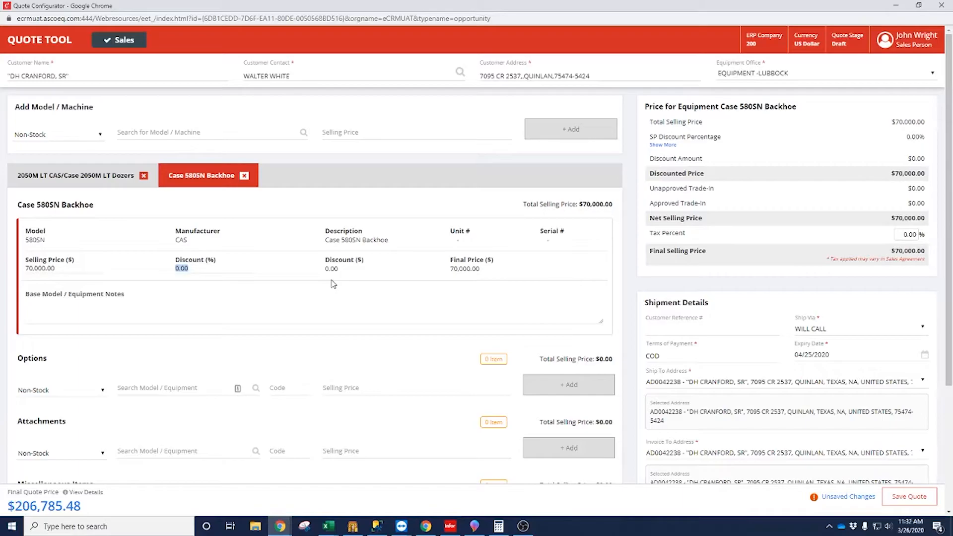
key(Tab)
text(580SN Equipment Text)
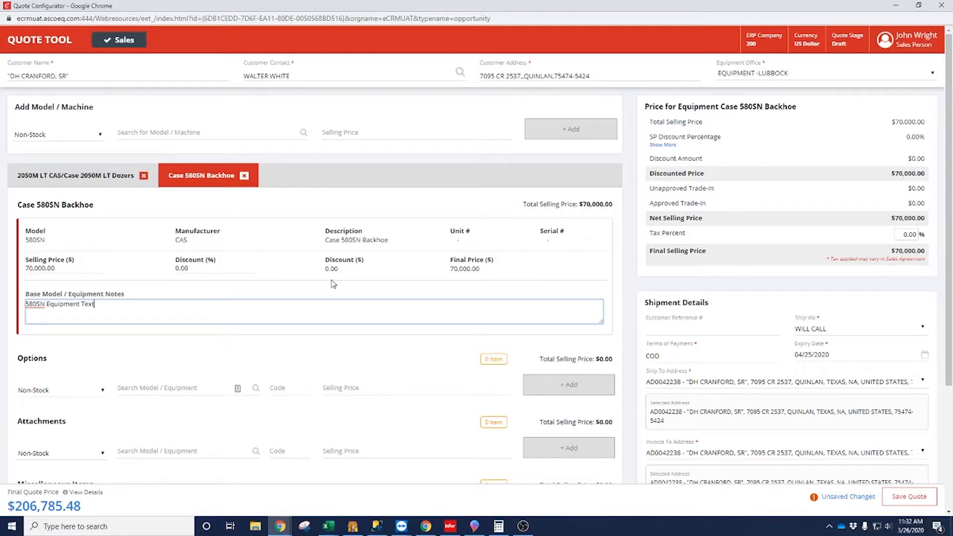
click(332, 283)
Run an advanced search for non-stock attachments with model description BB and manufacturer CAS
scroll(355, 306, down, 3)
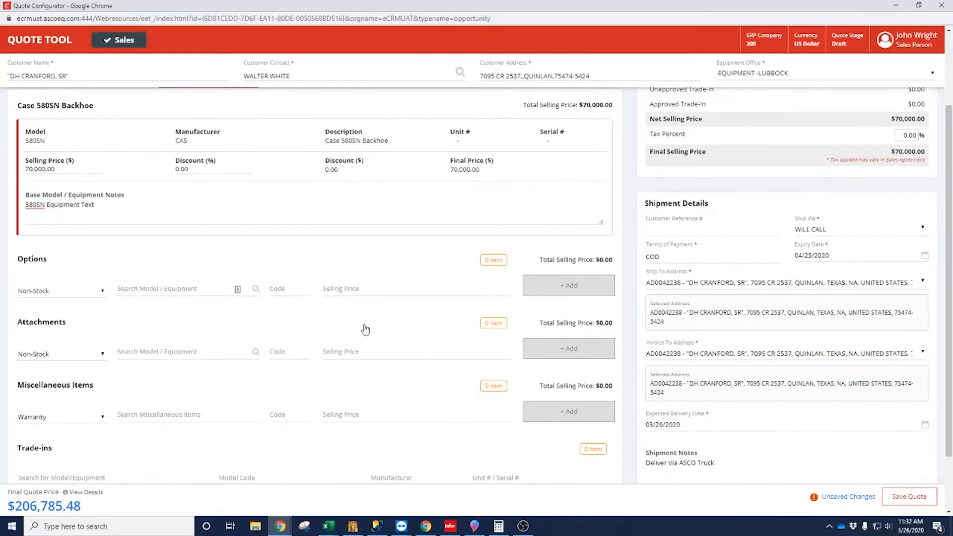
click(171, 275)
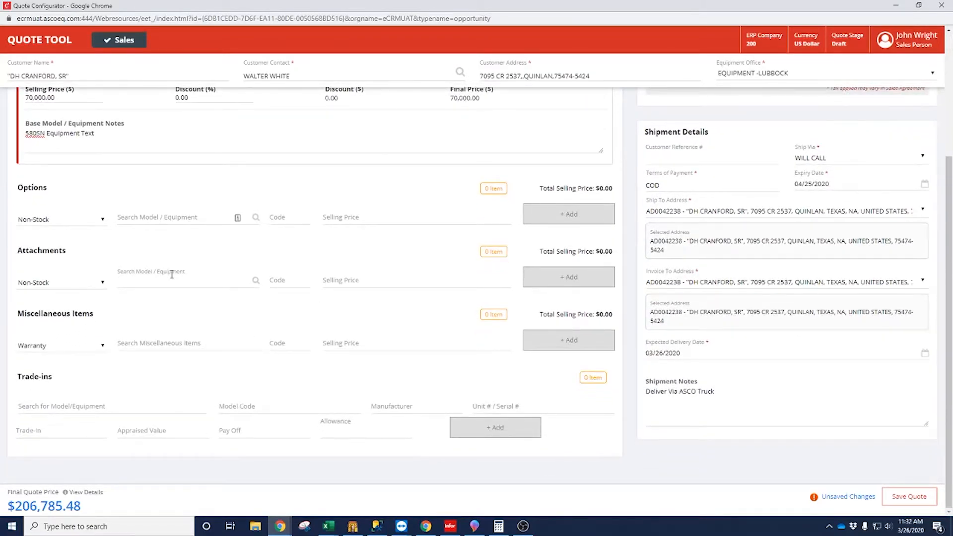
click(256, 281)
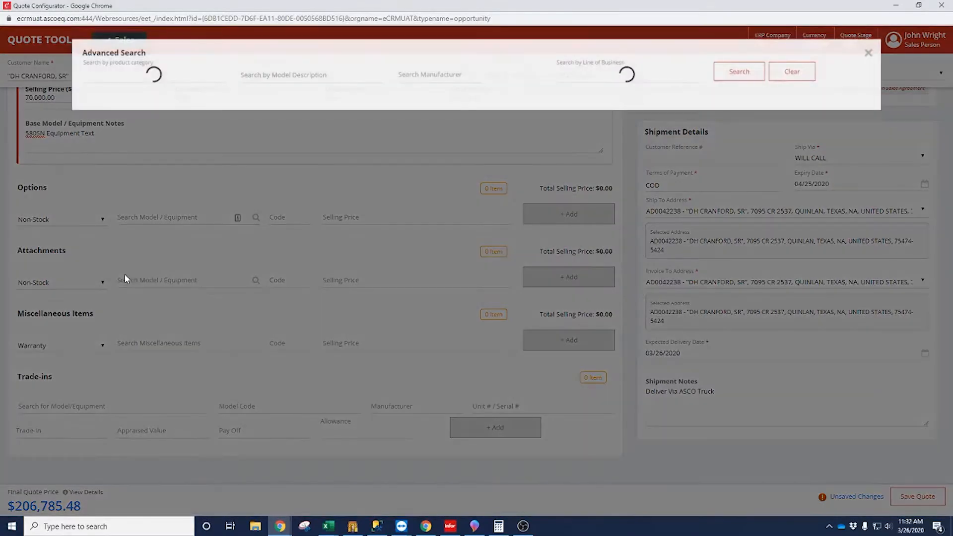
click(269, 78)
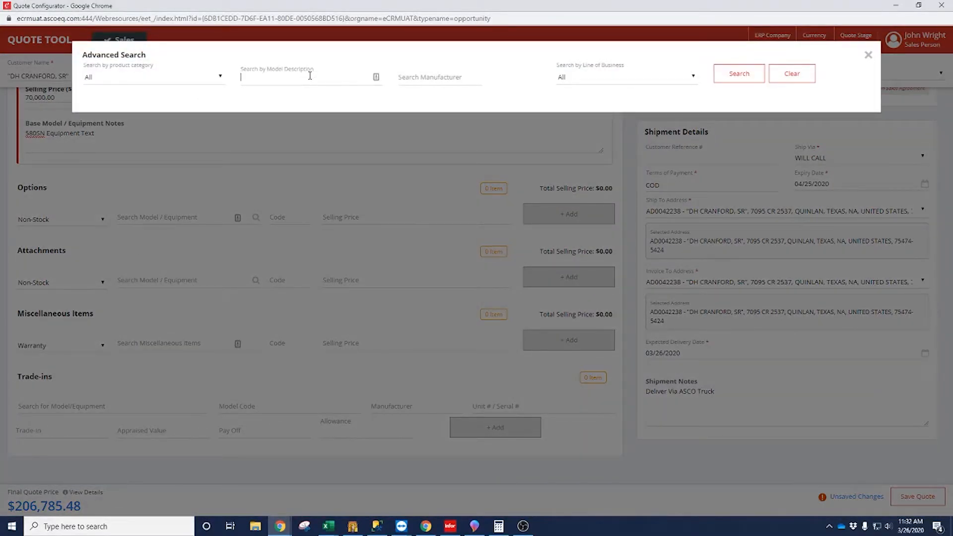
key(Tab)
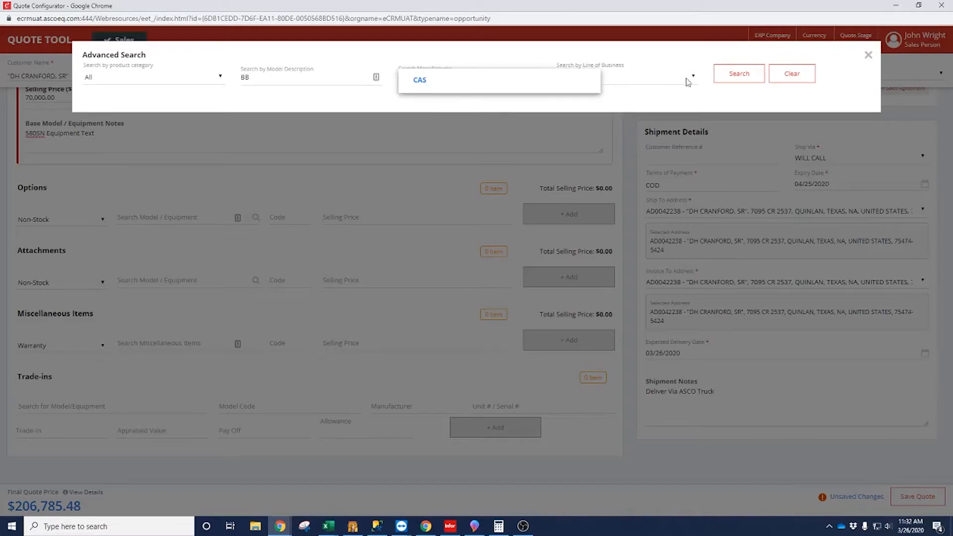
click(421, 81)
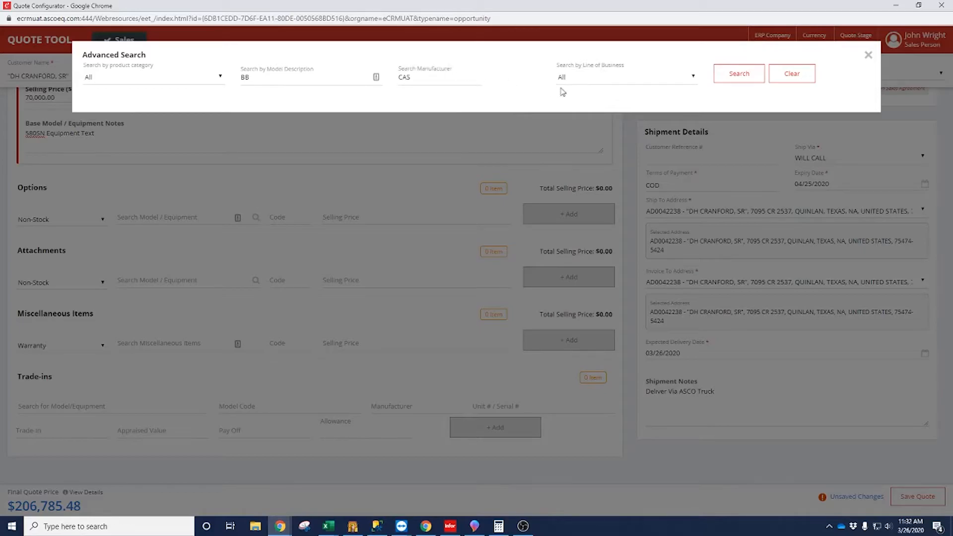
click(747, 77)
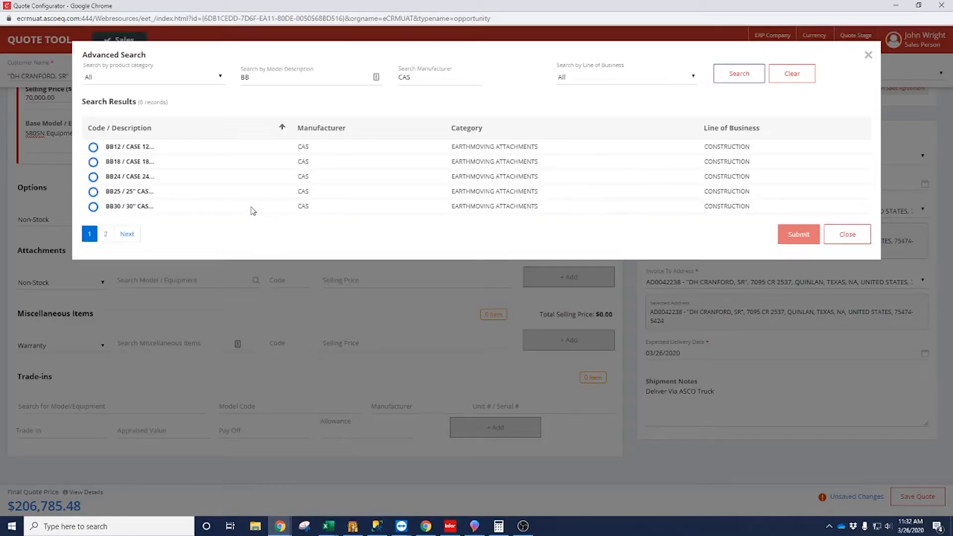
Add the BB18 Case 18 inch backhoe bucket as an attachment and set its selling price to 500
click(94, 150)
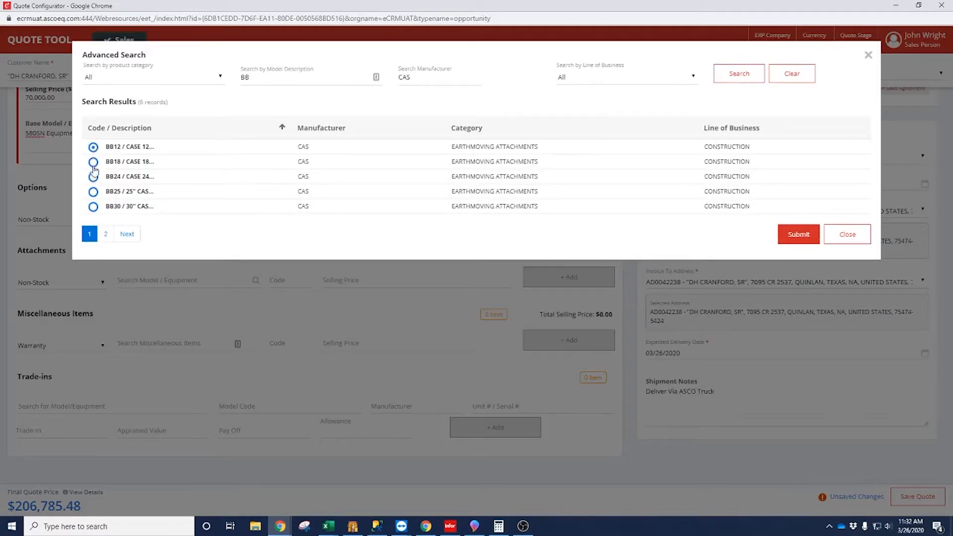
click(94, 163)
click(809, 239)
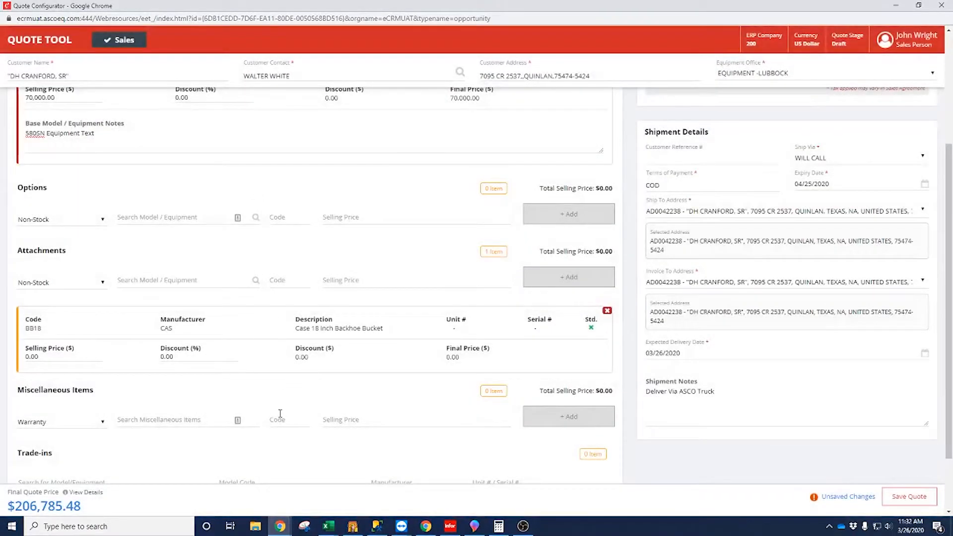
scroll(279, 415, down, 1)
drag(63, 306, 7, 310)
text(5000)
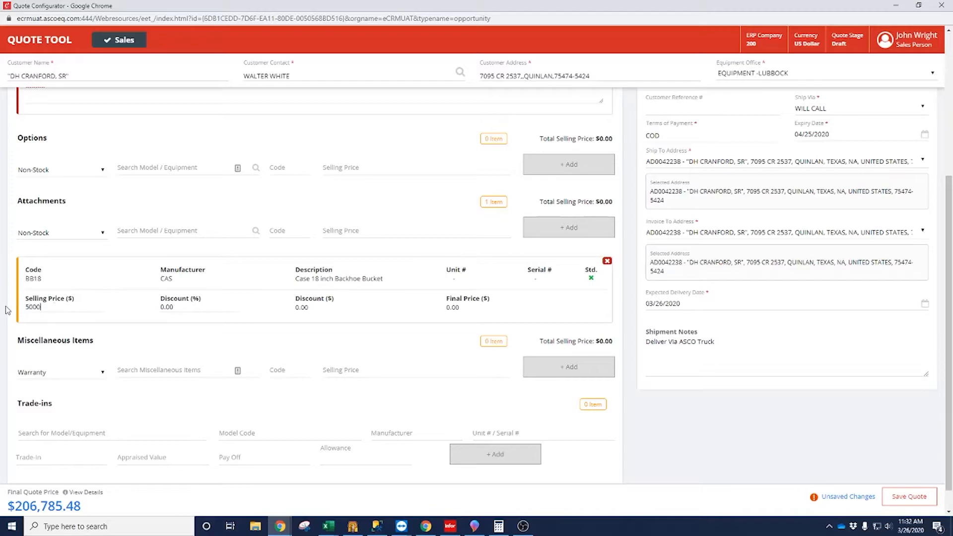
key(Tab)
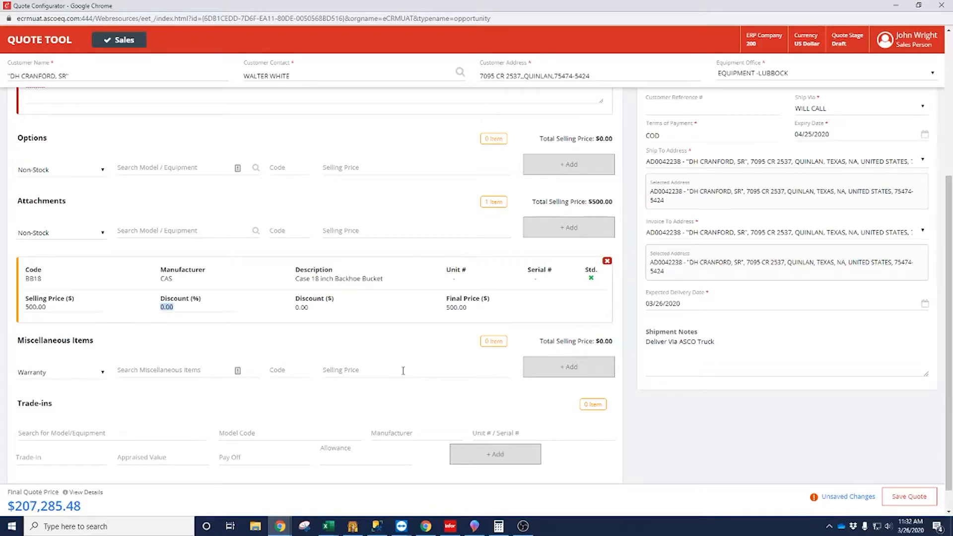
Review the backhoe's attachments, trade-ins, price summary and shipment details
scroll(392, 370, down, 1)
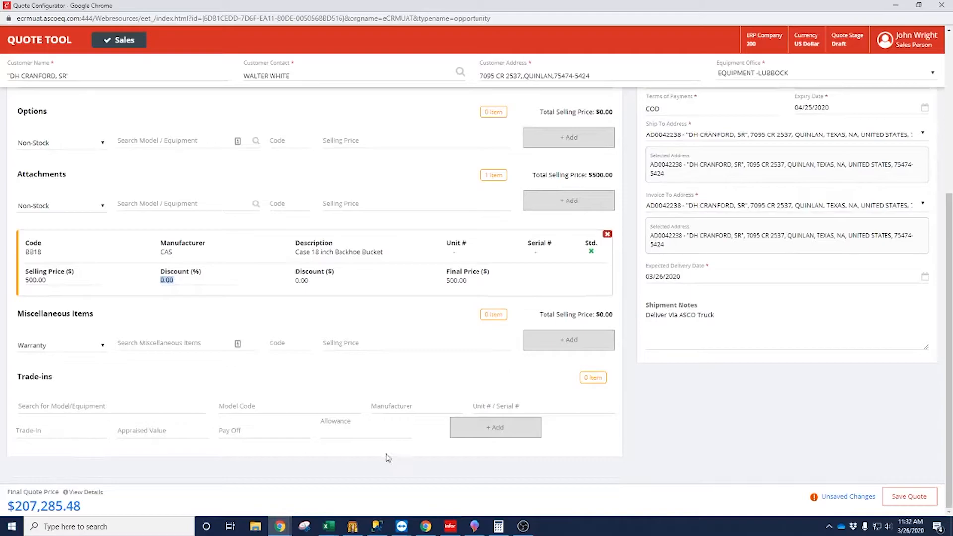
scroll(655, 407, up, 5)
scroll(660, 402, down, 1)
scroll(665, 397, up, 1)
scroll(674, 387, down, 4)
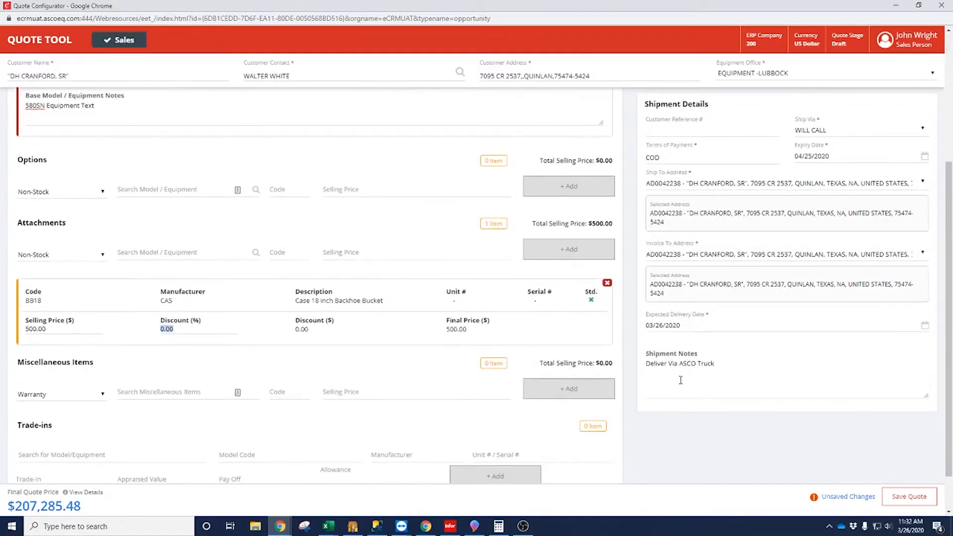
scroll(469, 355, down, 1)
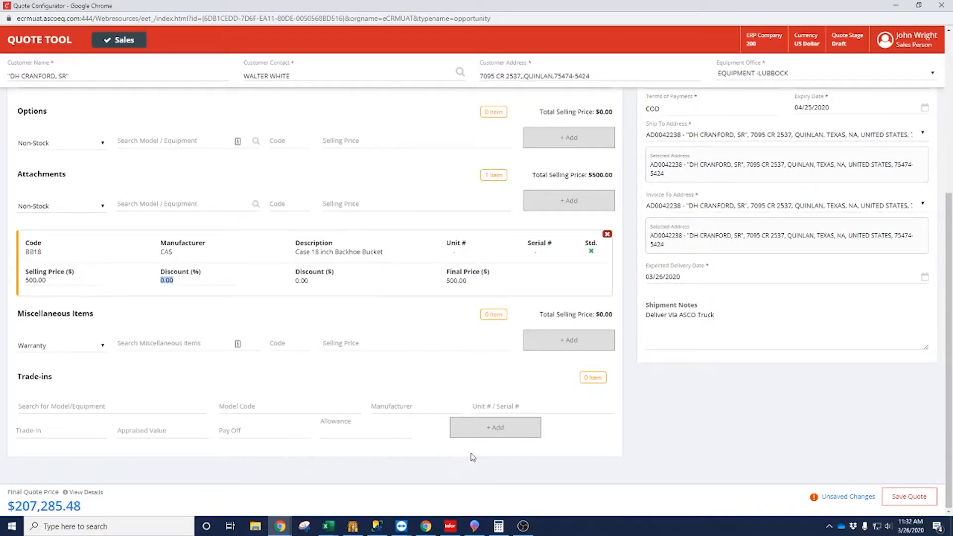
scroll(347, 249, up, 5)
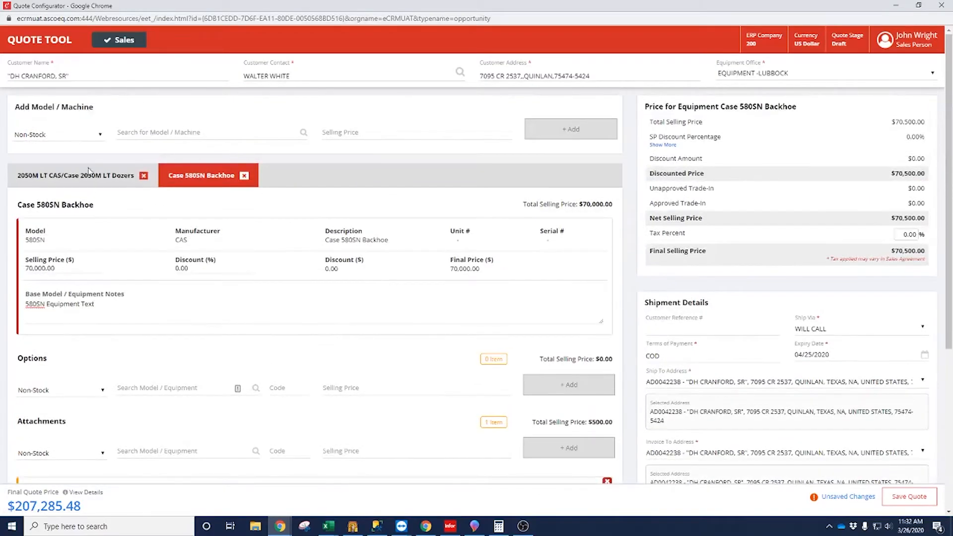
Return to the 2050M LT dozer's entries to check them, and save the quote
click(90, 190)
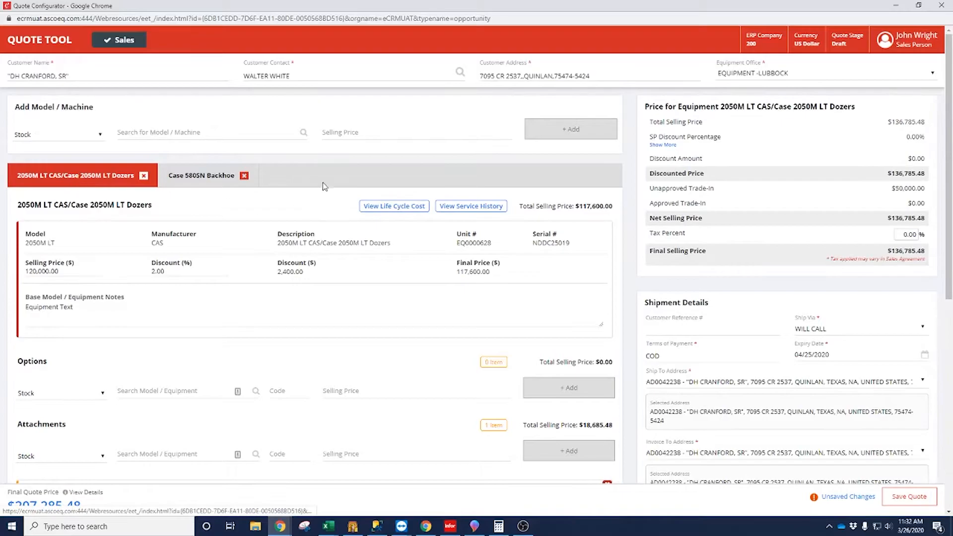
scroll(219, 407, down, 8)
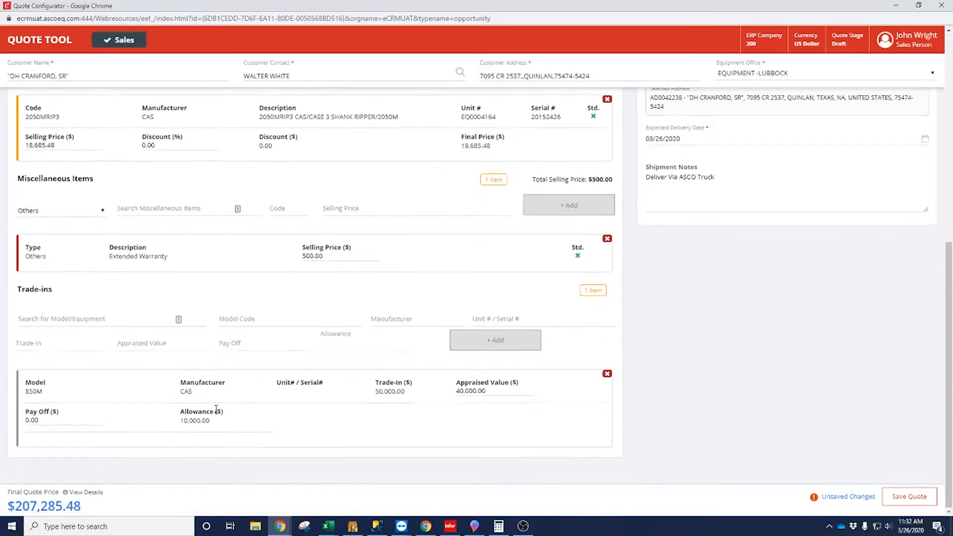
scroll(272, 393, up, 7)
scroll(272, 393, up, 2)
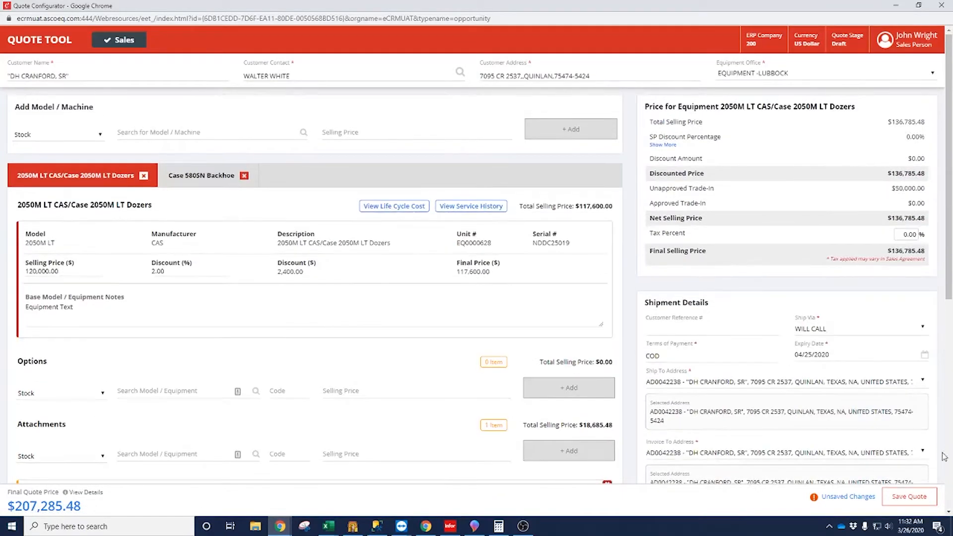
click(912, 501)
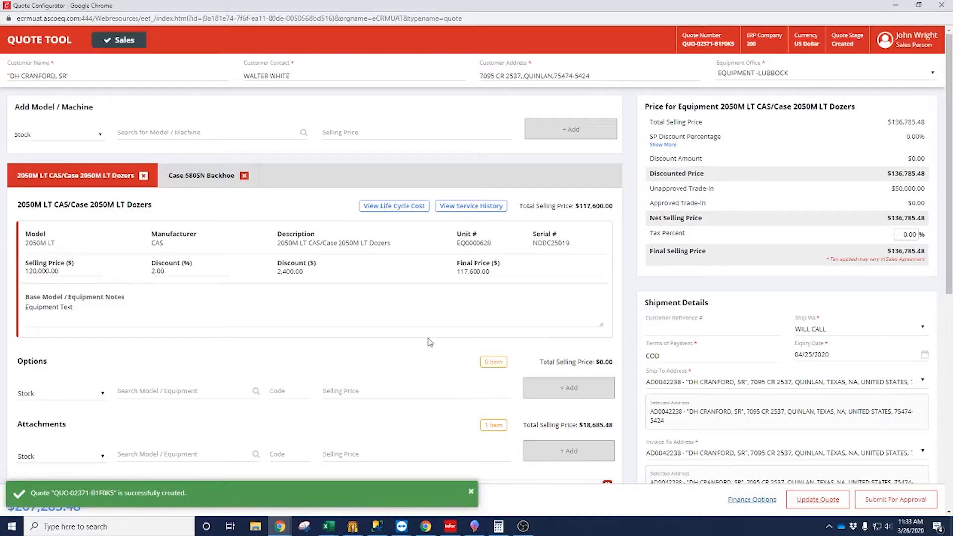
Open the inspection form of the 850M trade-in and review its general, features, condition and repairs sections
click(472, 495)
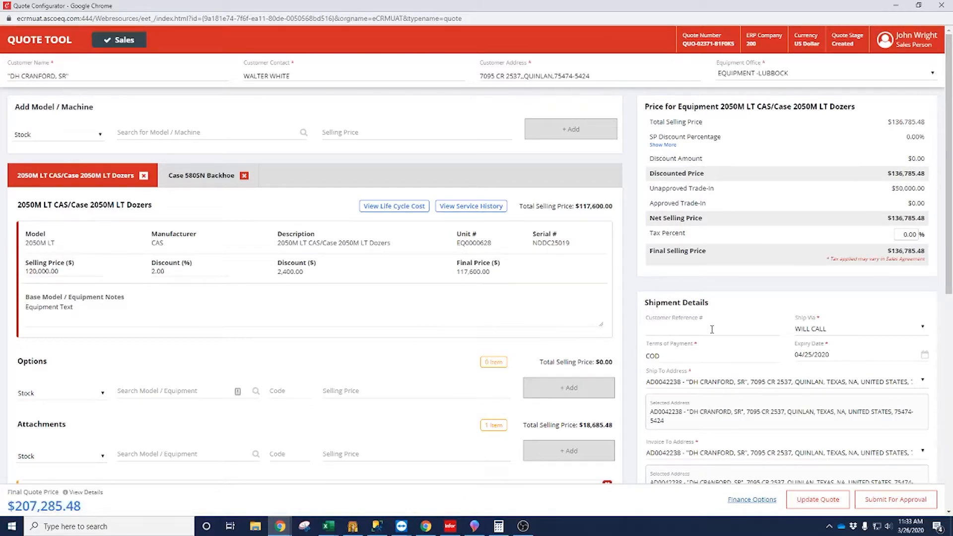
scroll(504, 341, down, 10)
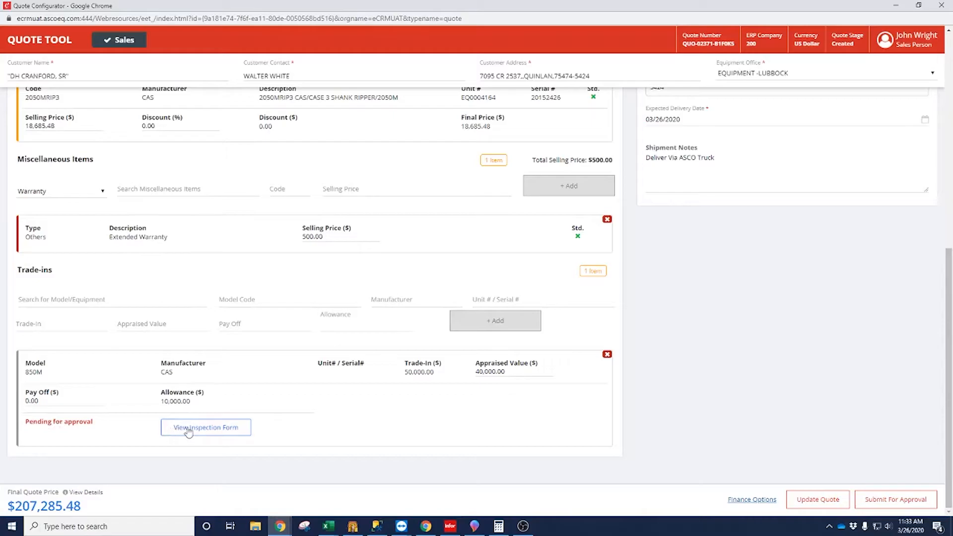
click(207, 427)
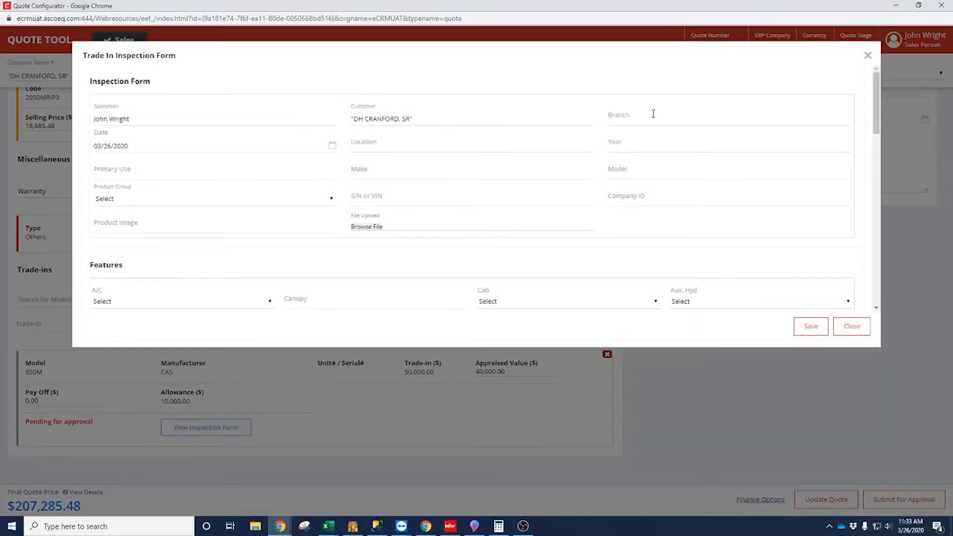
scroll(365, 219, down, 5)
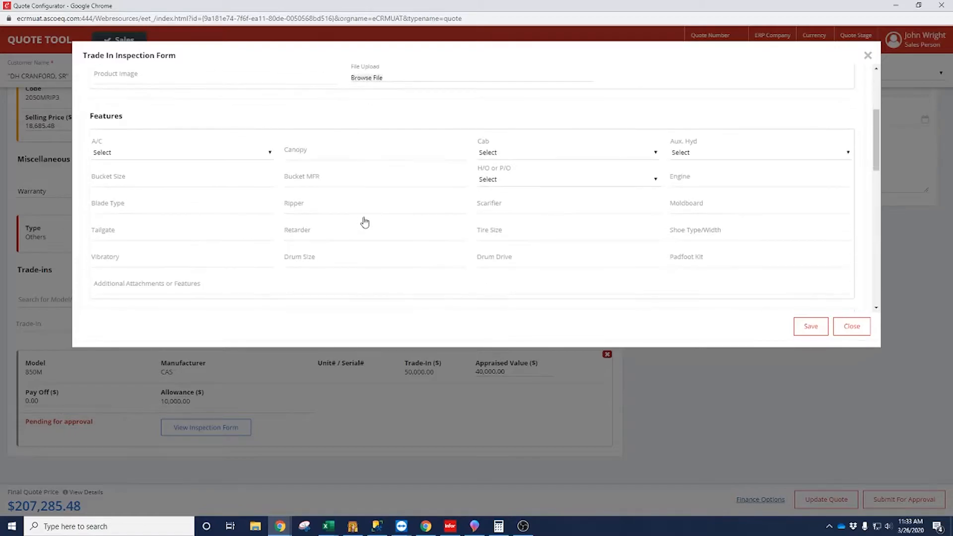
scroll(365, 223, down, 8)
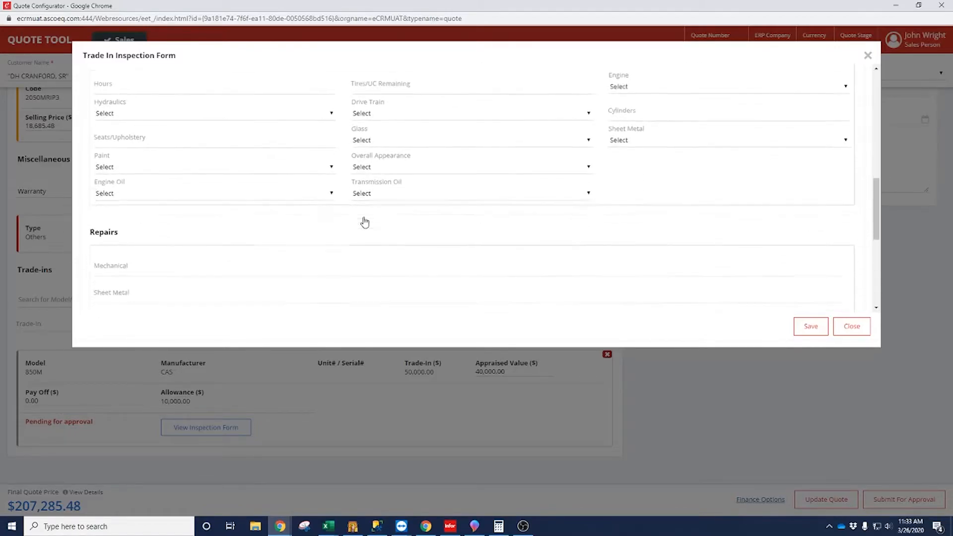
scroll(345, 268, up, 13)
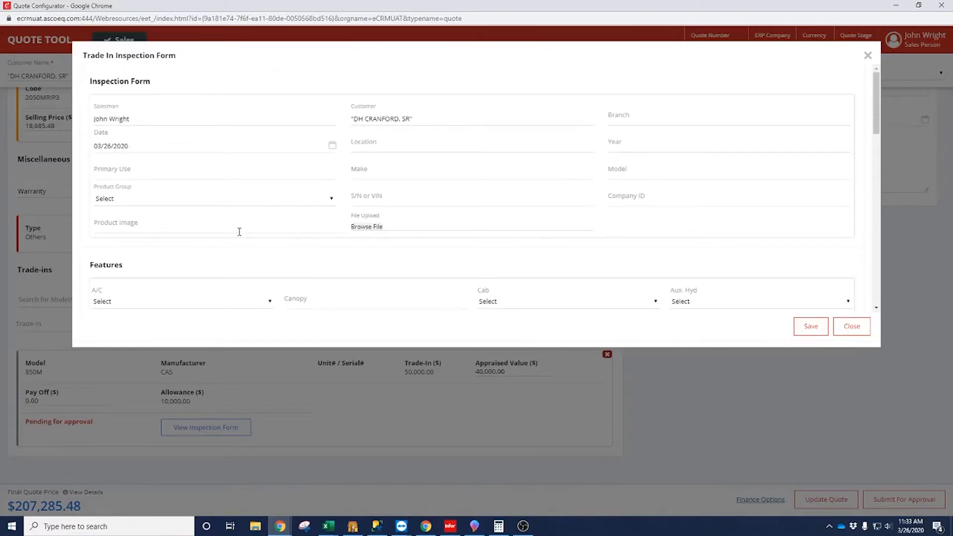
click(262, 228)
click(367, 227)
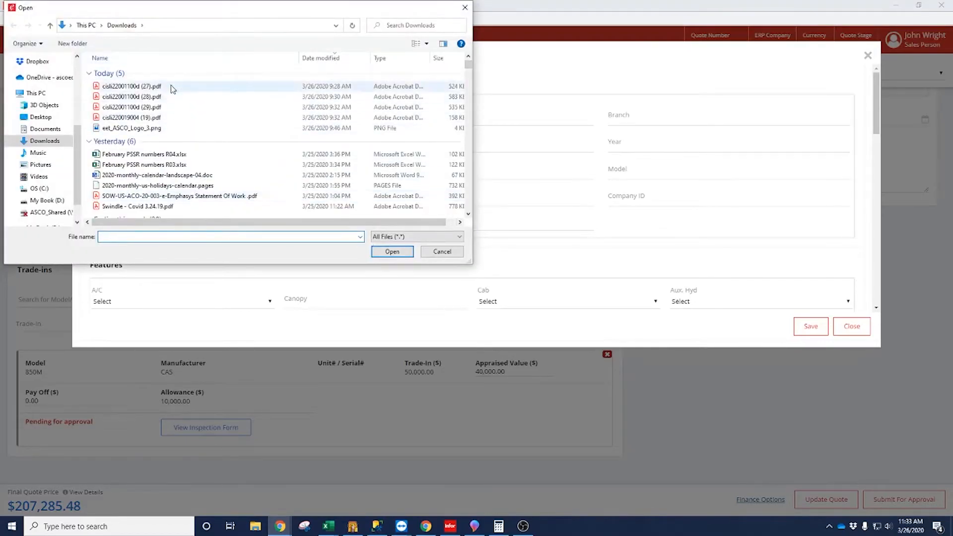
click(441, 251)
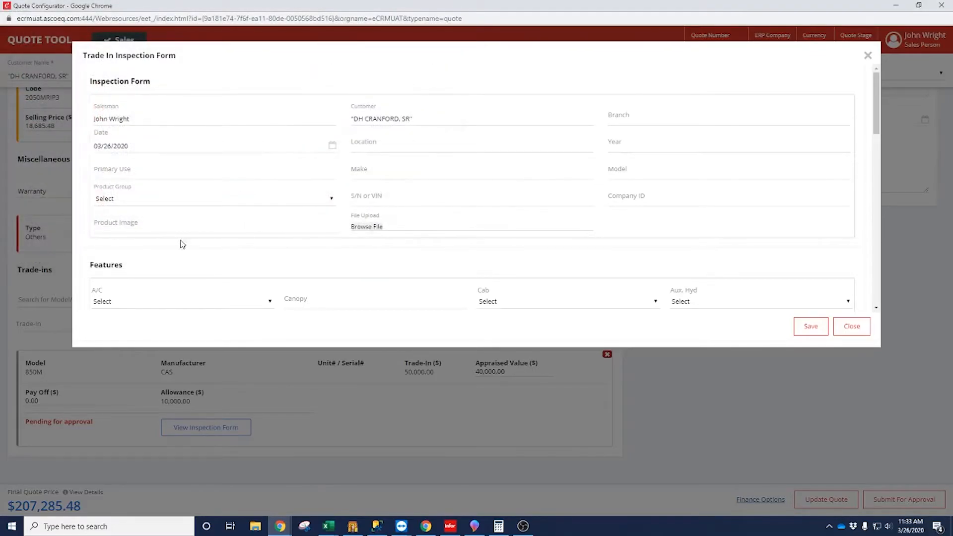
Check the trade-in inspection form down to the Internal Use section and save the form
scroll(481, 222, down, 1)
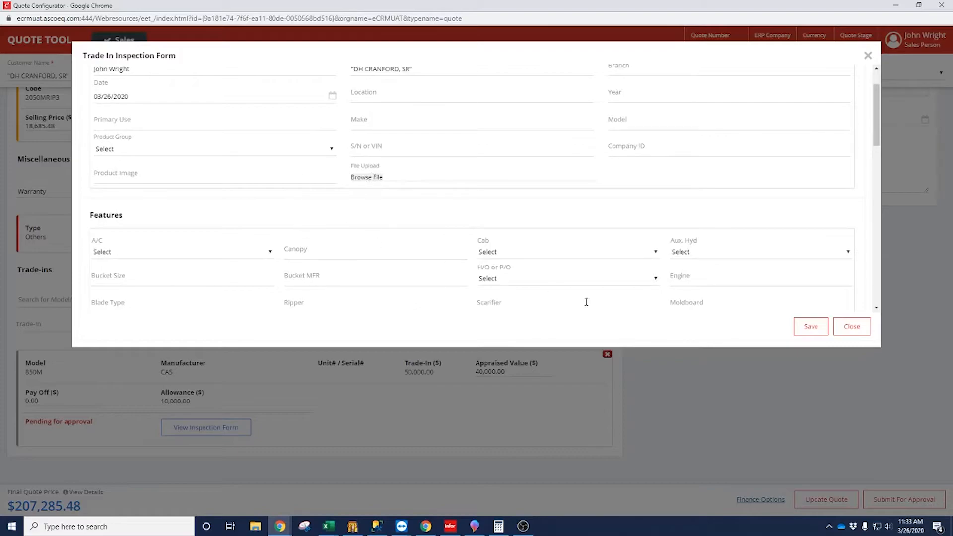
scroll(585, 301, down, 4)
scroll(550, 304, down, 7)
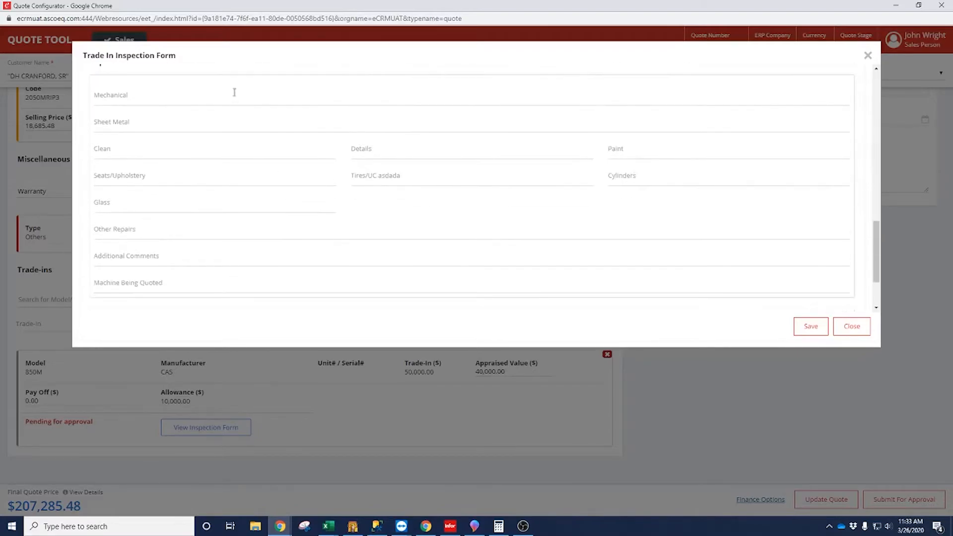
scroll(192, 265, down, 2)
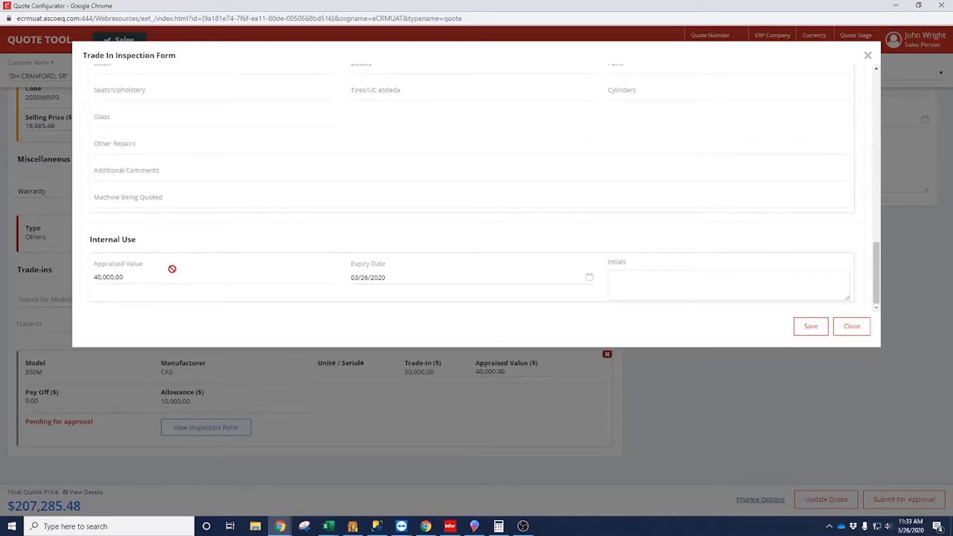
click(811, 327)
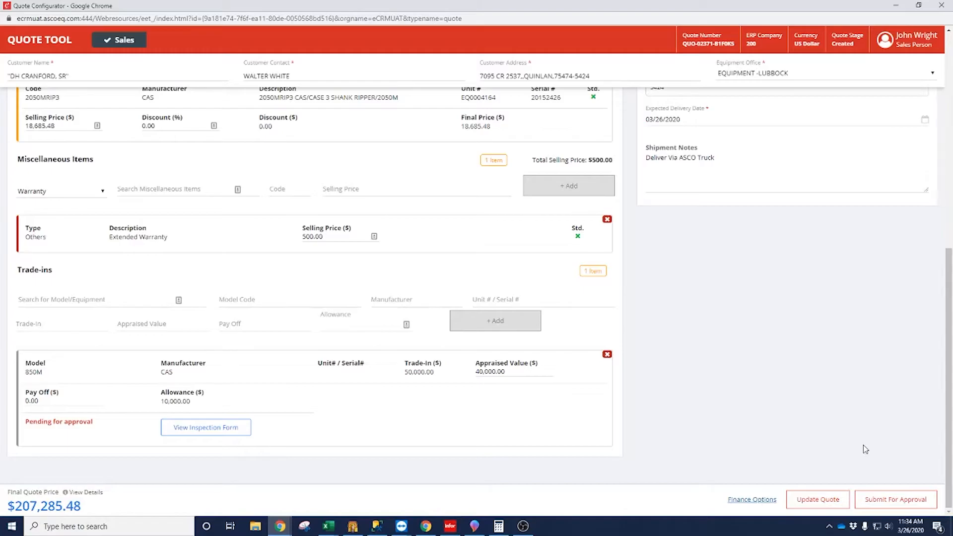
Submit the quote for approval and approve it together with its 850M trade-in
click(906, 498)
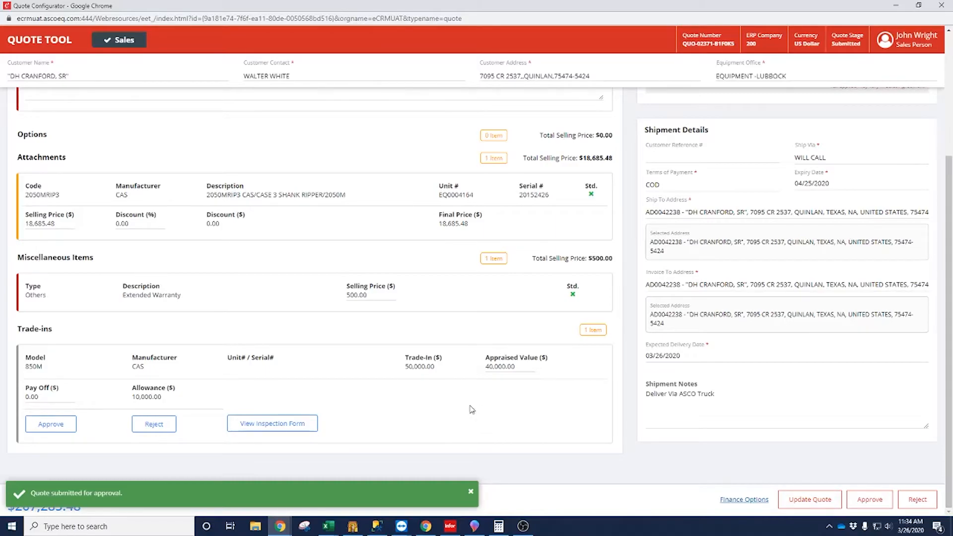
click(55, 426)
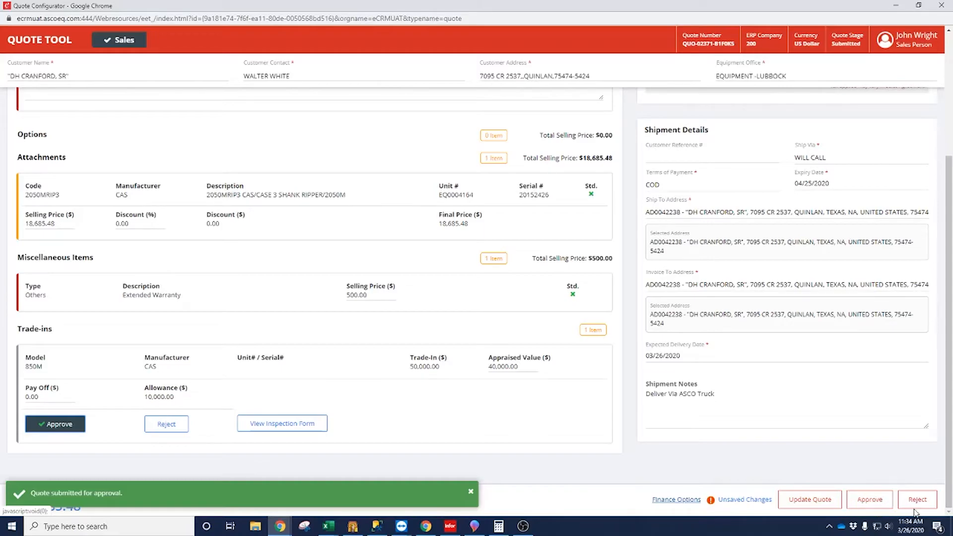
click(873, 505)
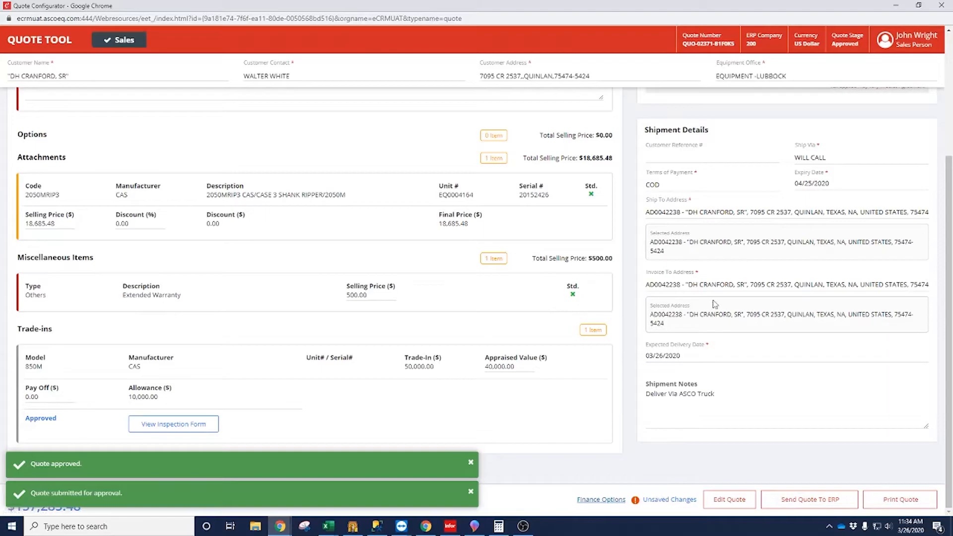
click(471, 463)
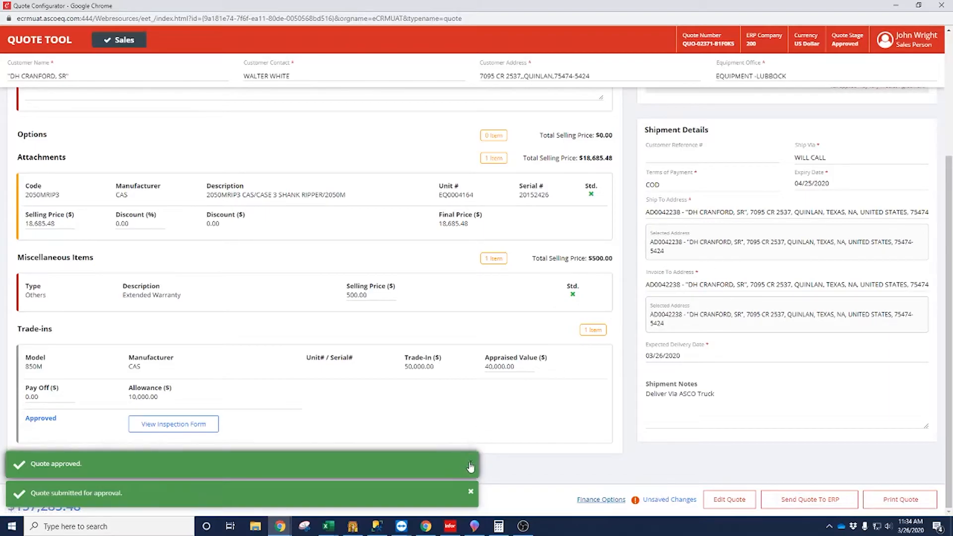
click(471, 491)
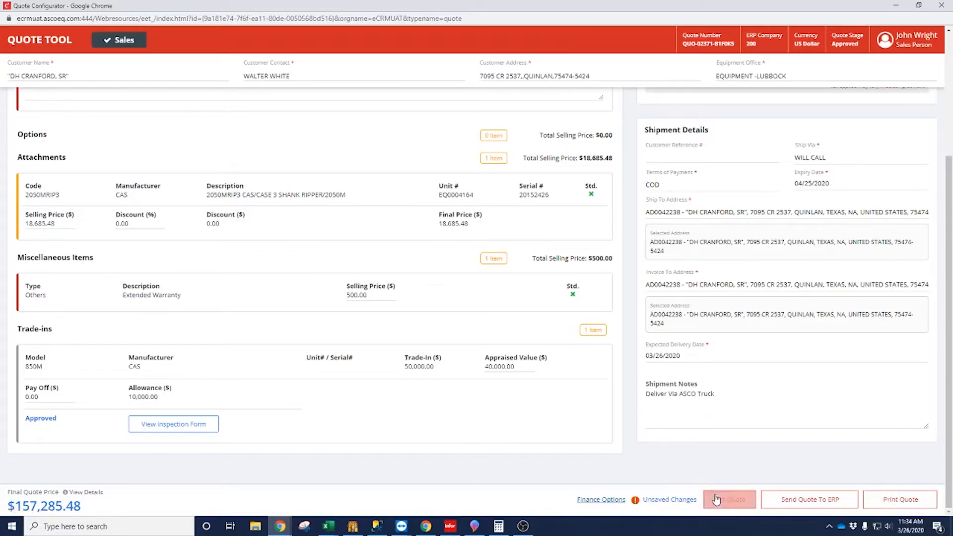
Open the printable quote proposal and review the quote summary and the pricing pages for both equipment sets
click(899, 501)
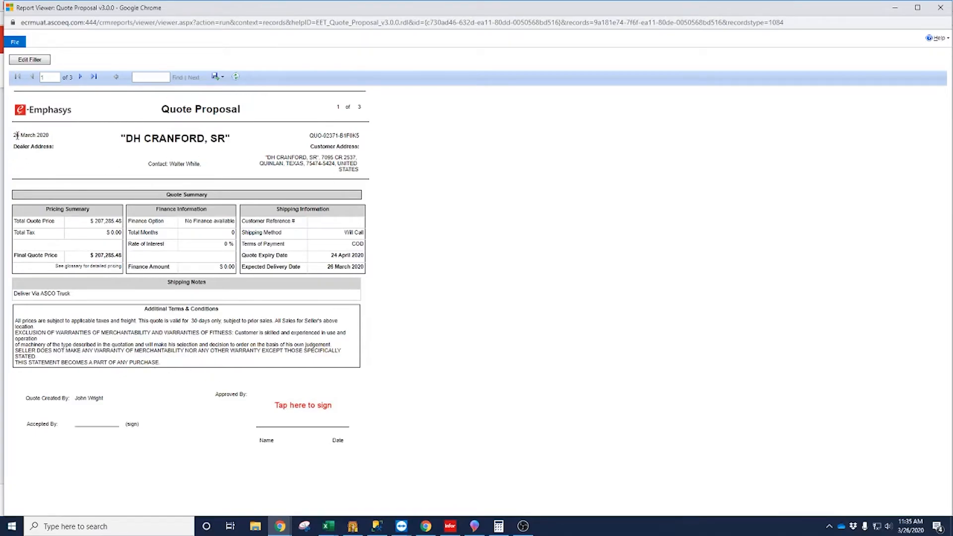
drag(14, 135, 44, 134)
click(49, 137)
click(79, 77)
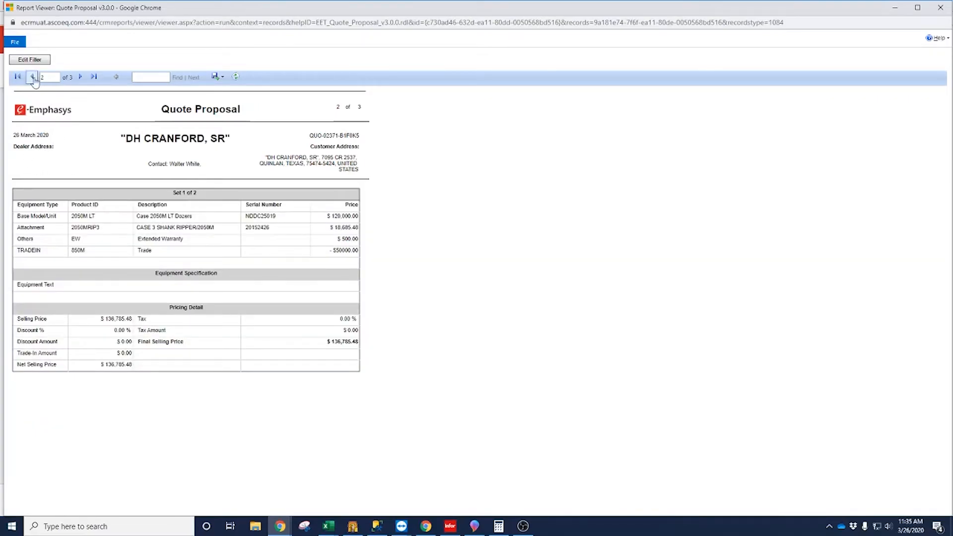
click(33, 78)
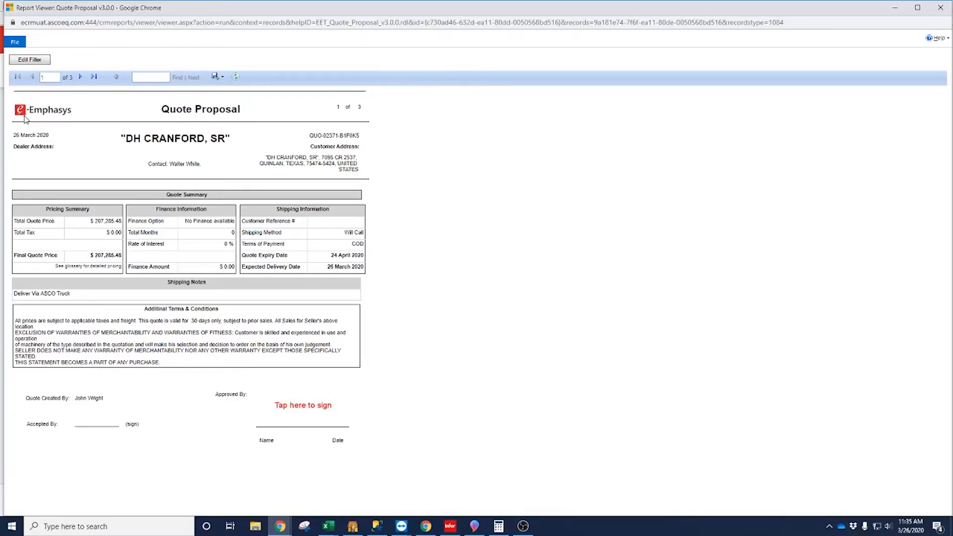
click(81, 77)
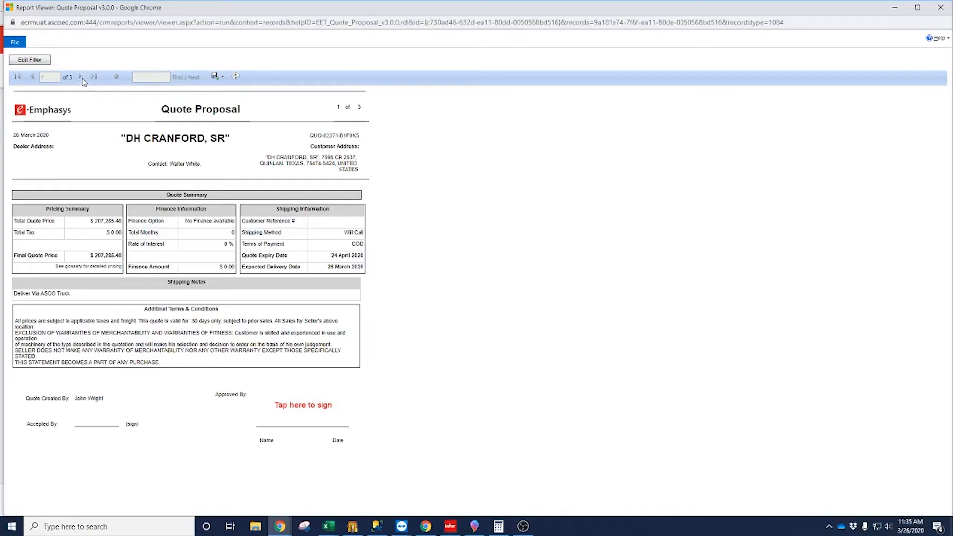
click(81, 78)
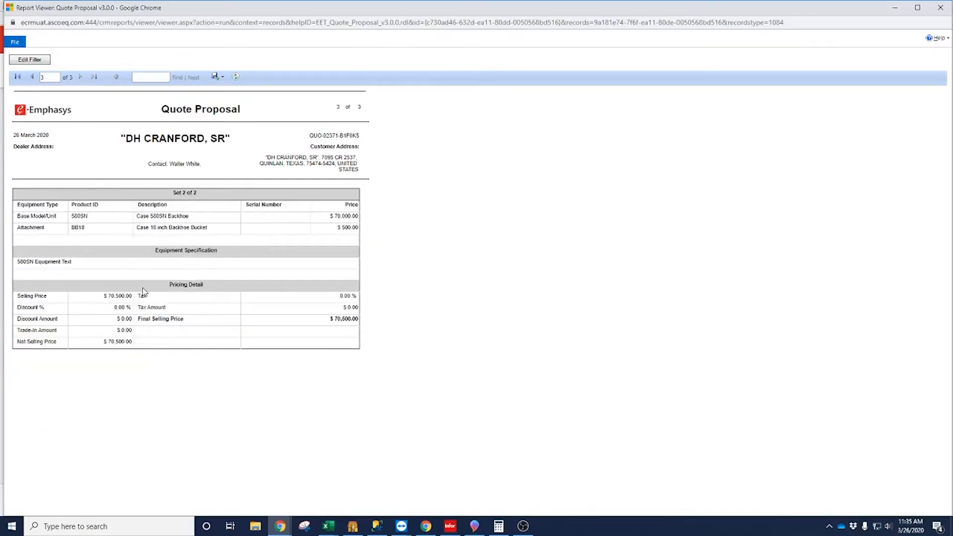
click(32, 77)
click(32, 78)
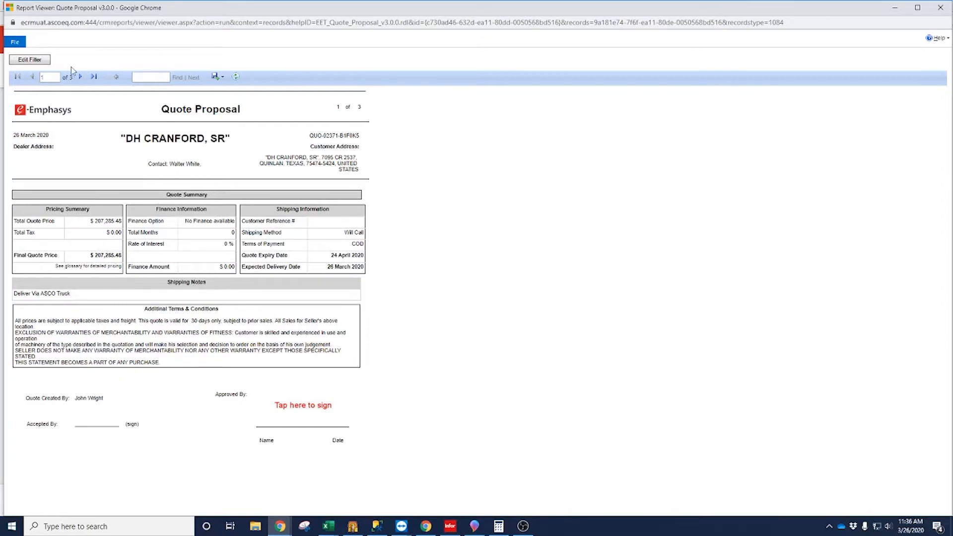
Check which export formats the quote proposal offers and close the report
click(223, 78)
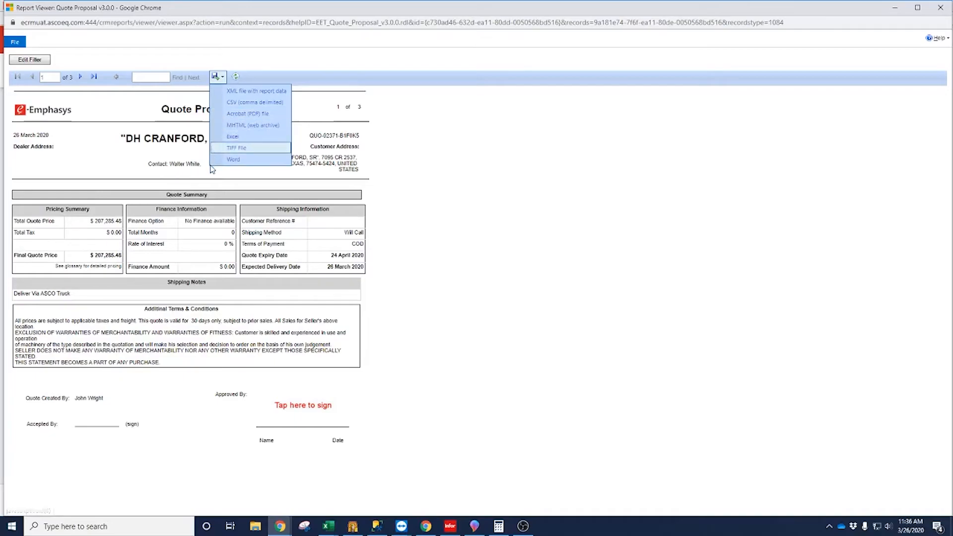
click(98, 110)
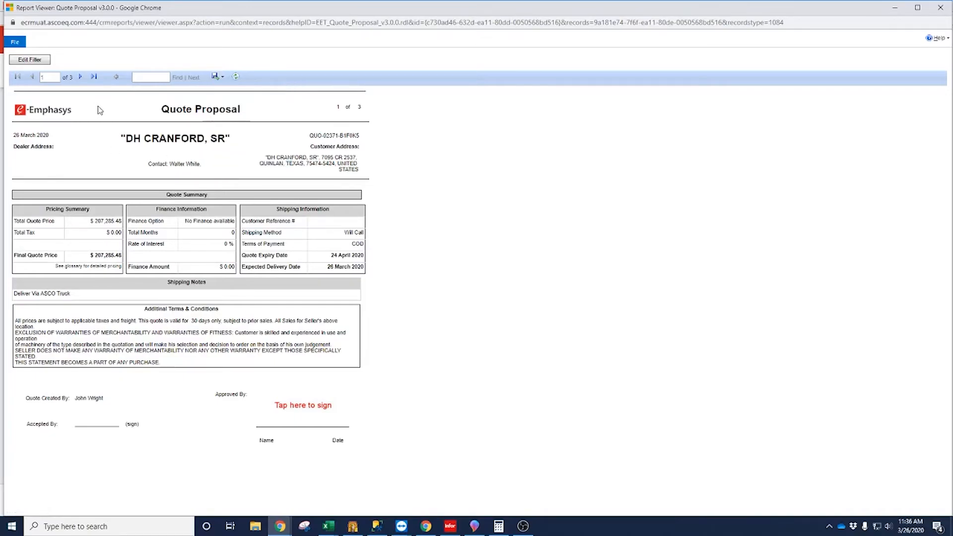
click(945, 9)
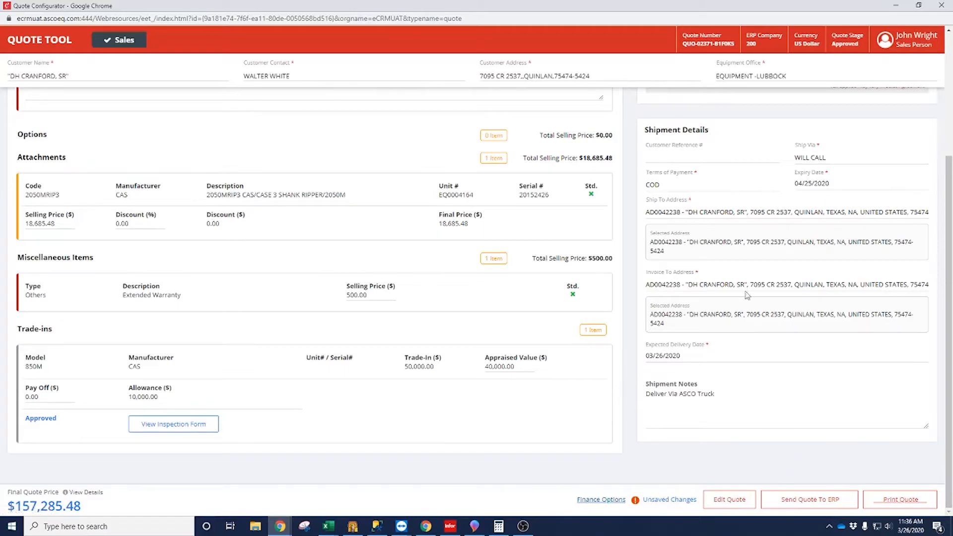
Check the approved quote's price summary and send the quote to the ERP
scroll(423, 252, up, 3)
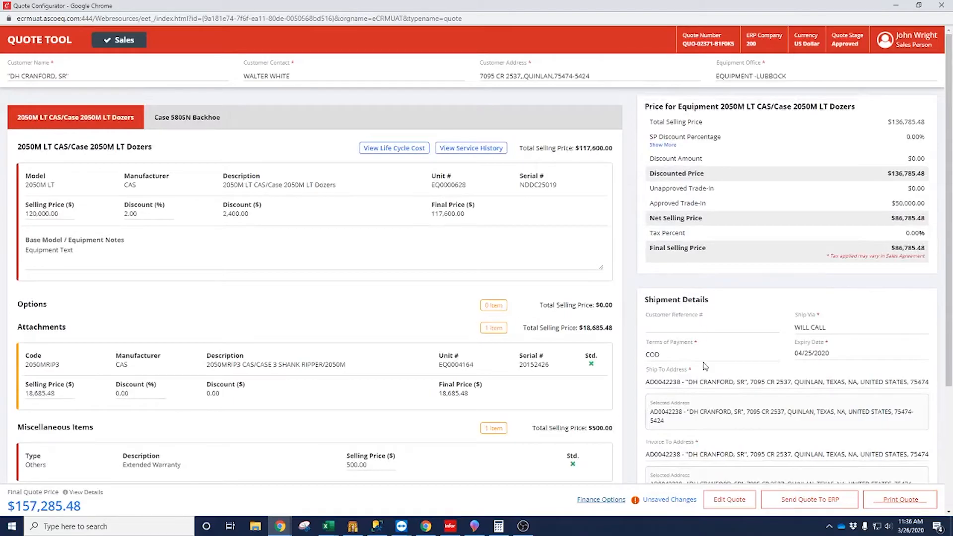
scroll(744, 387, down, 3)
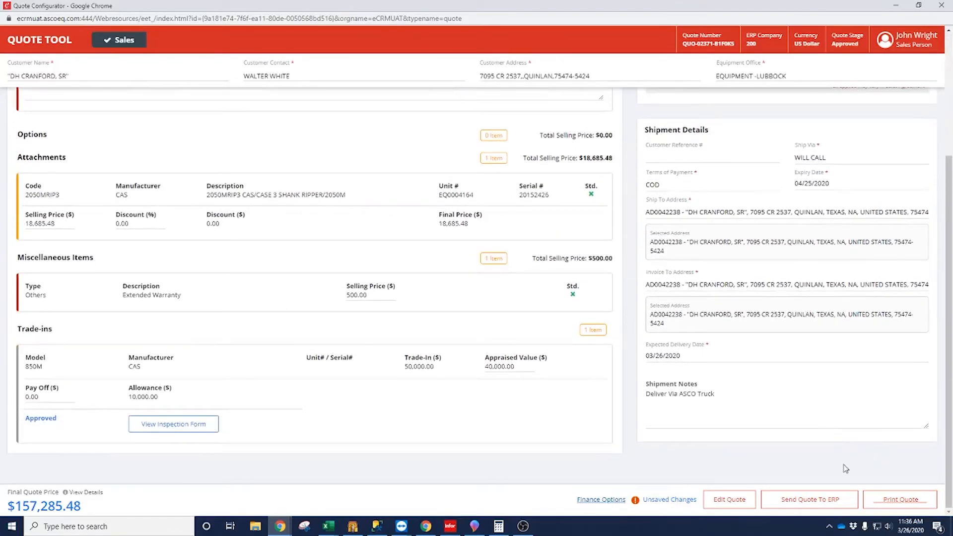
click(804, 502)
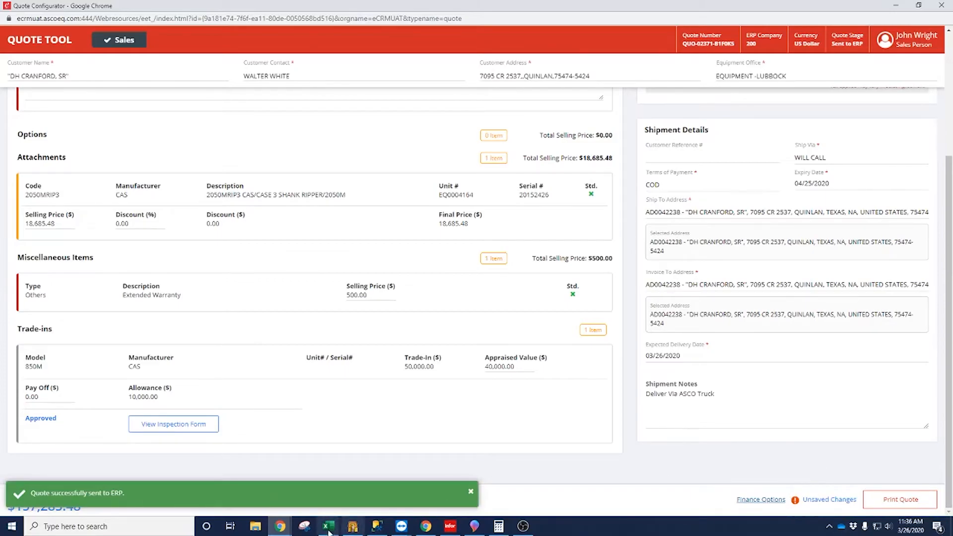
Switch to the e-Emphasys ERP and refresh the sales quotes in the CRM and eXtend integration gatekeeper to find the sent quote
mouse_move(450, 527)
mouse_move(287, 527)
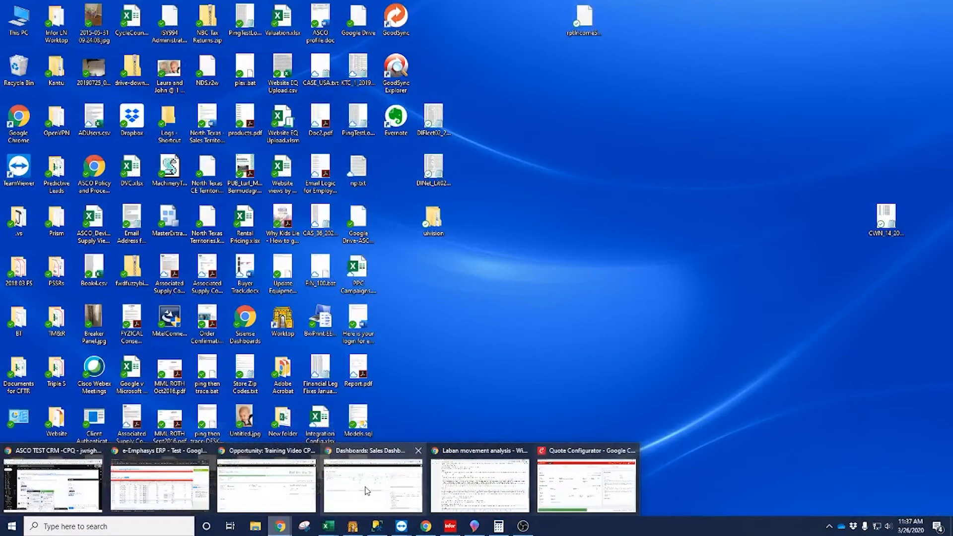
click(160, 484)
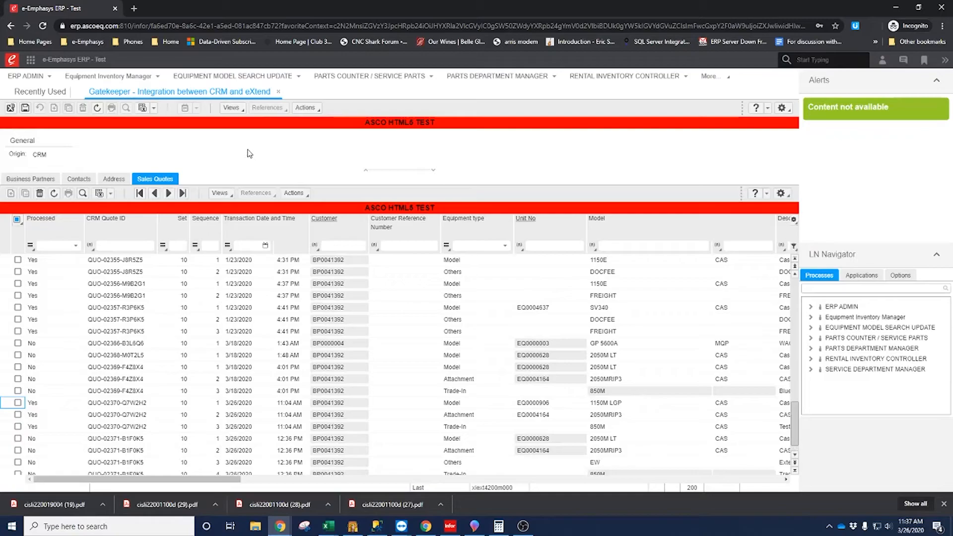
click(109, 95)
click(97, 108)
scroll(680, 347, up, 5)
scroll(680, 375, down, 5)
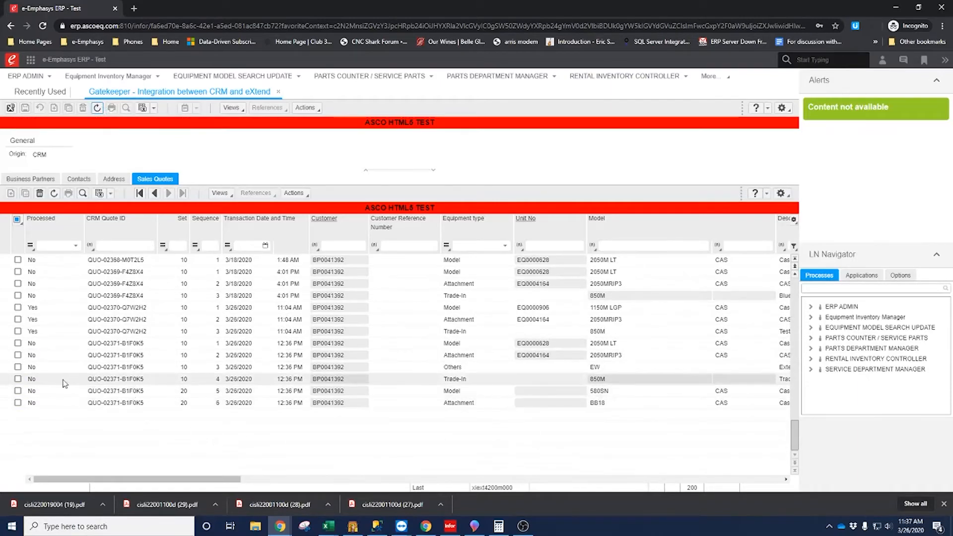
Select all lines of the newly sent quote, covering sets 10 and 20
click(17, 343)
click(17, 355)
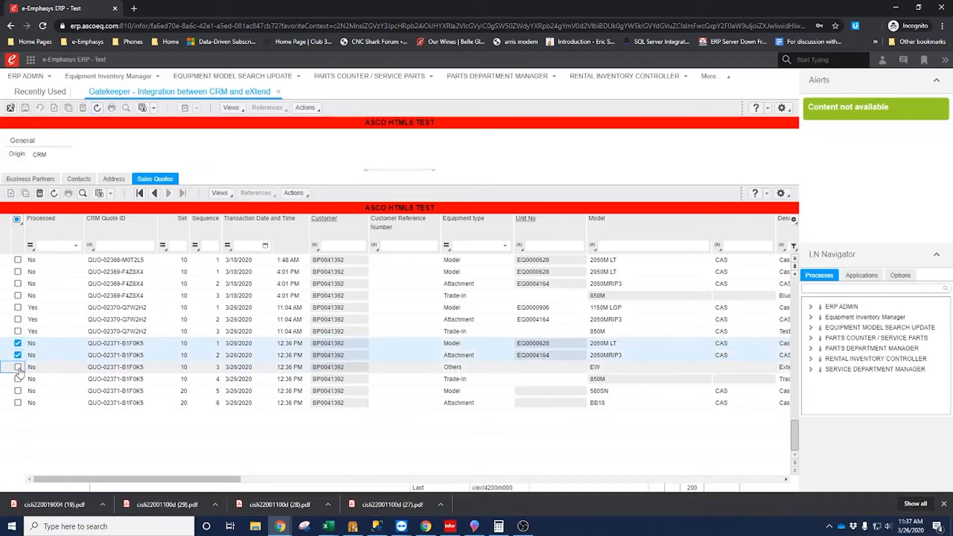
click(17, 367)
click(17, 379)
click(17, 391)
click(17, 403)
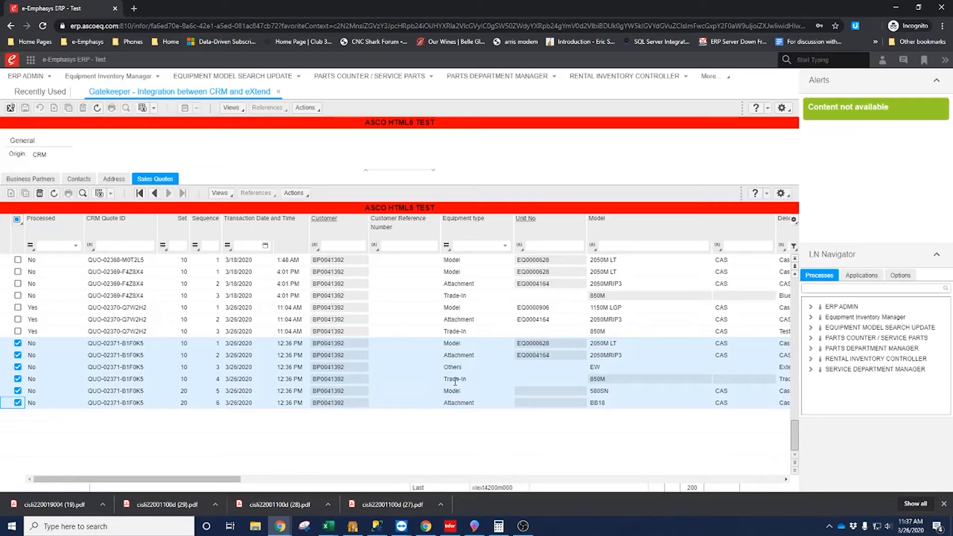
Enter CAS in the blank field beside model 850M on the newly sent quote's trade-in line
click(753, 379)
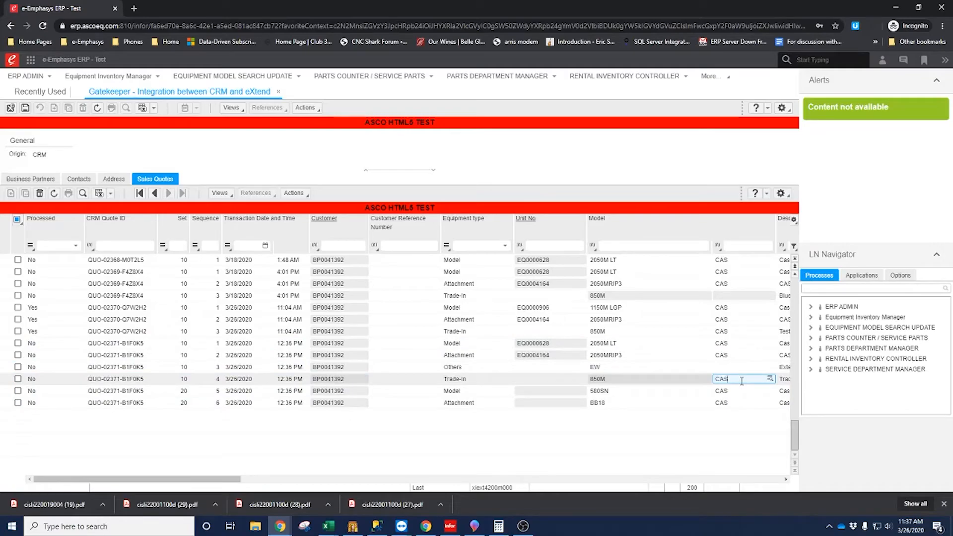
click(786, 479)
click(786, 479)
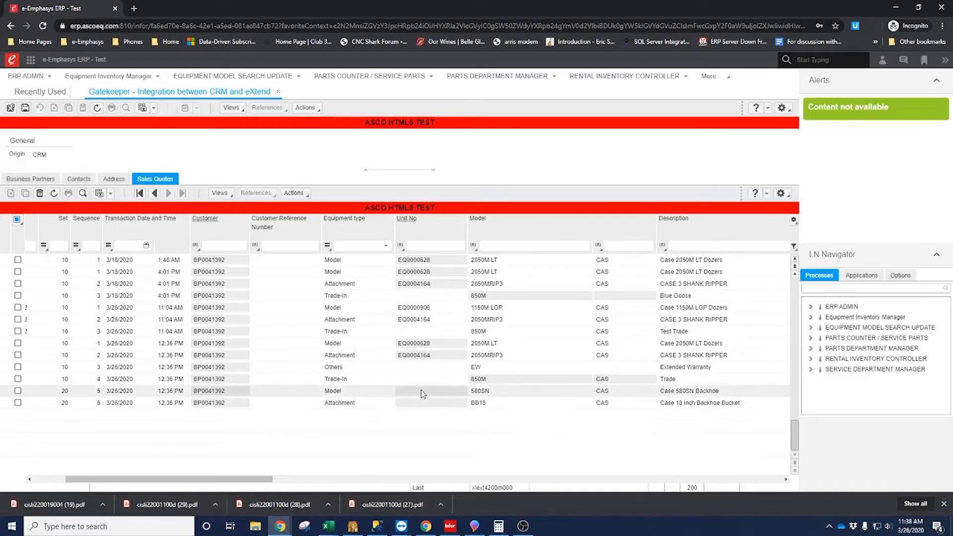
Look up available unit numbers for the BB18 backhoe bucket attachment line and close the lookup
click(453, 403)
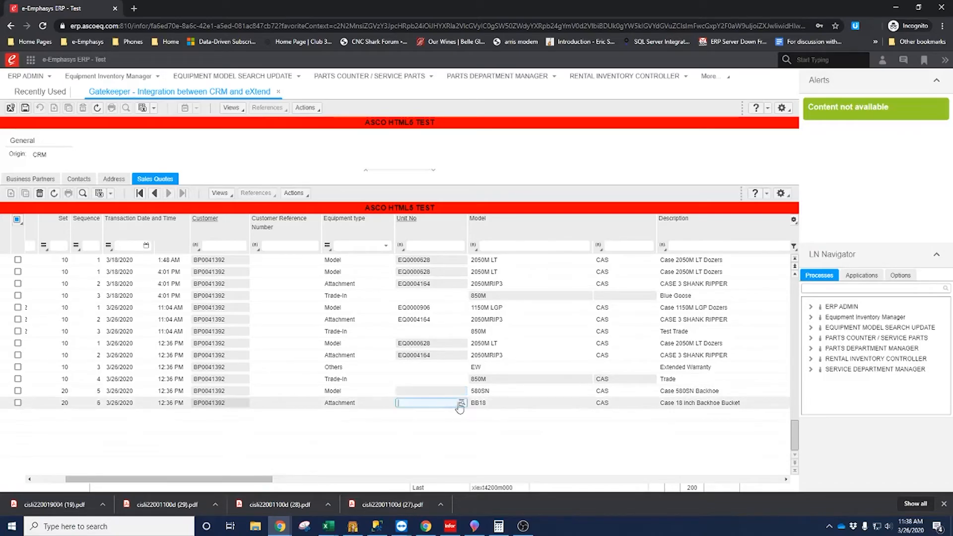
click(496, 407)
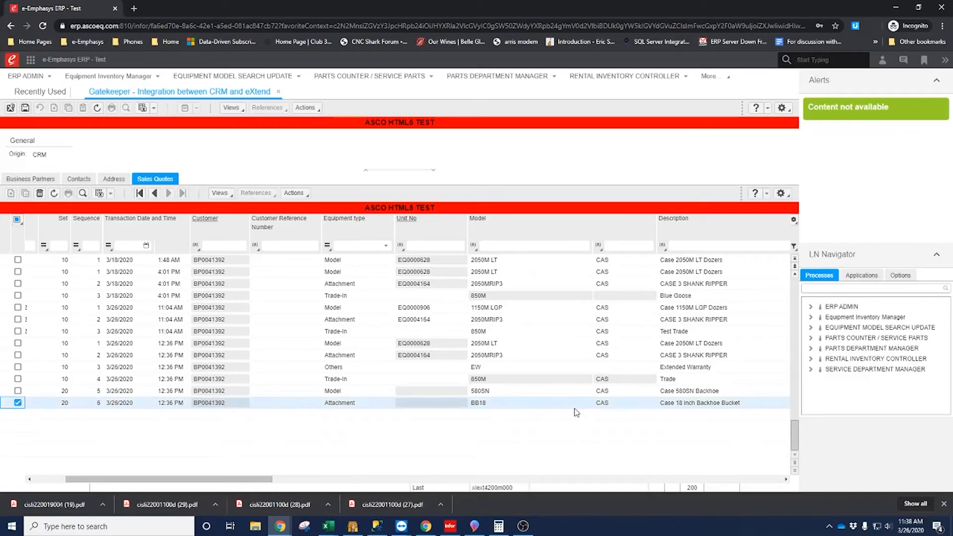
click(413, 404)
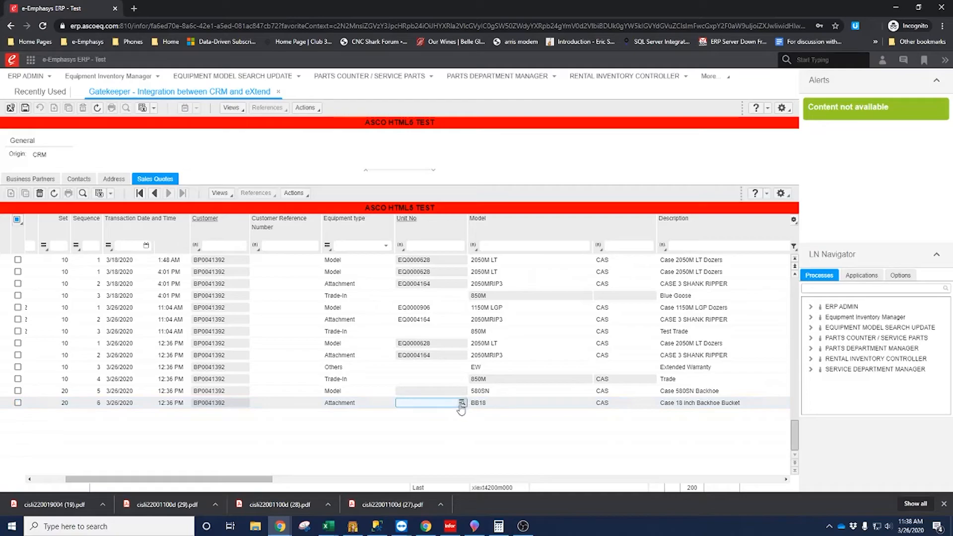
click(461, 403)
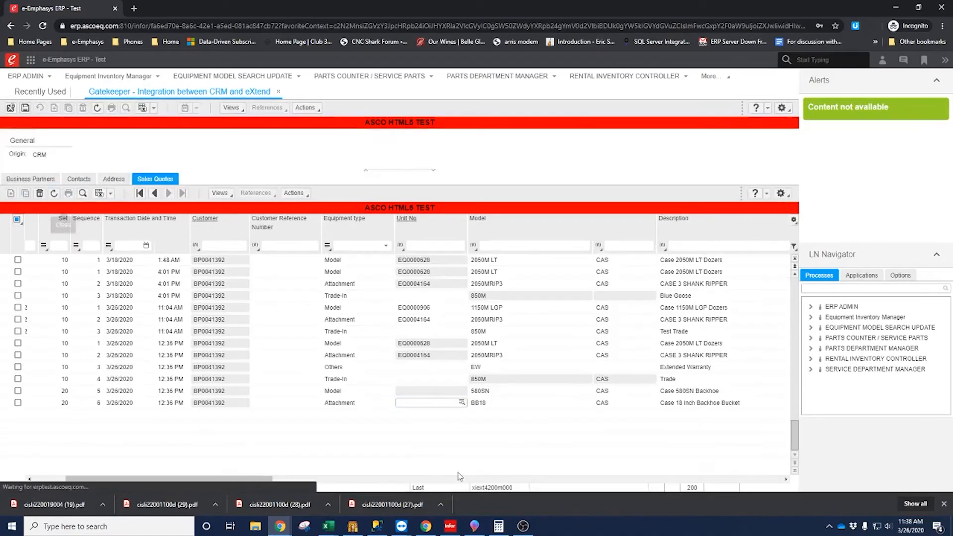
click(63, 203)
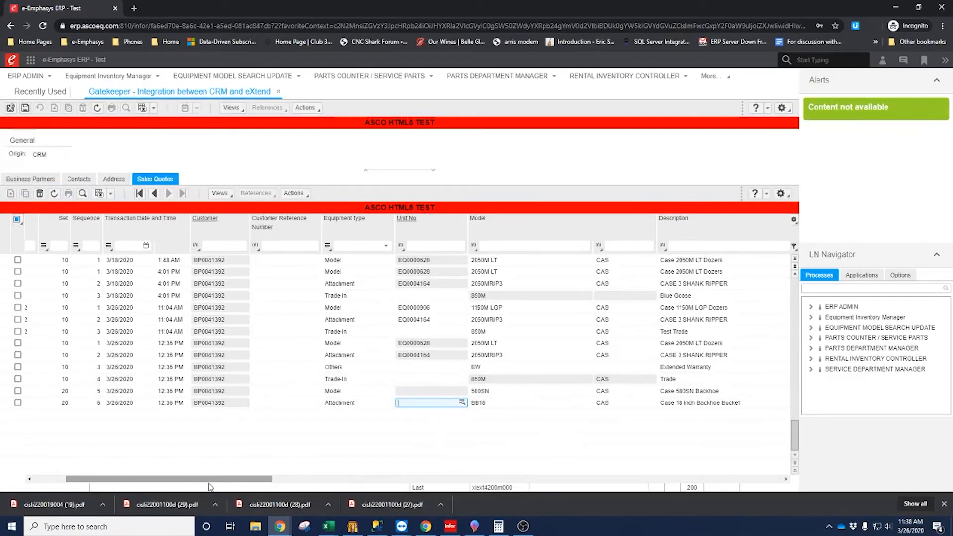
Review the price, trade-in, discount and Skip Conversion columns for the newly sent quote's lines
drag(214, 480, 389, 489)
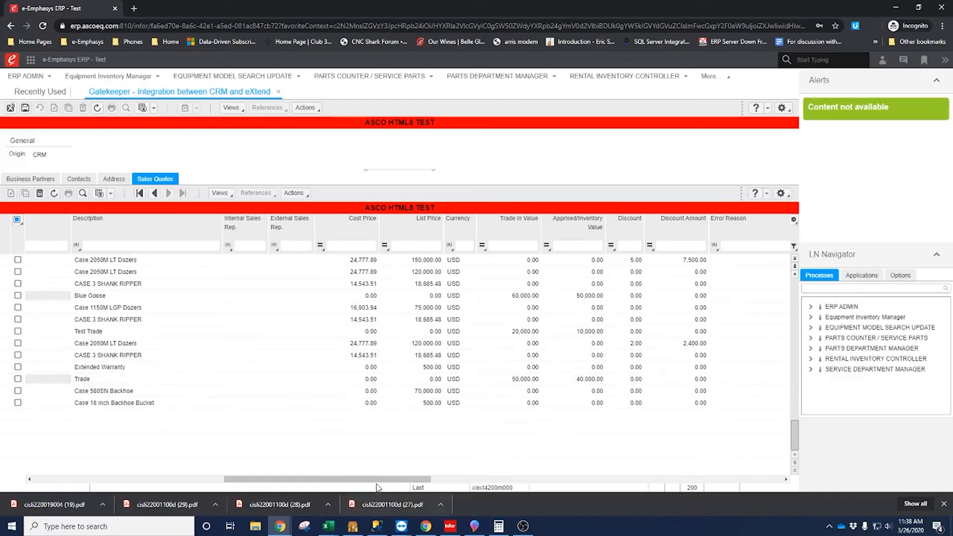
drag(391, 479, 745, 489)
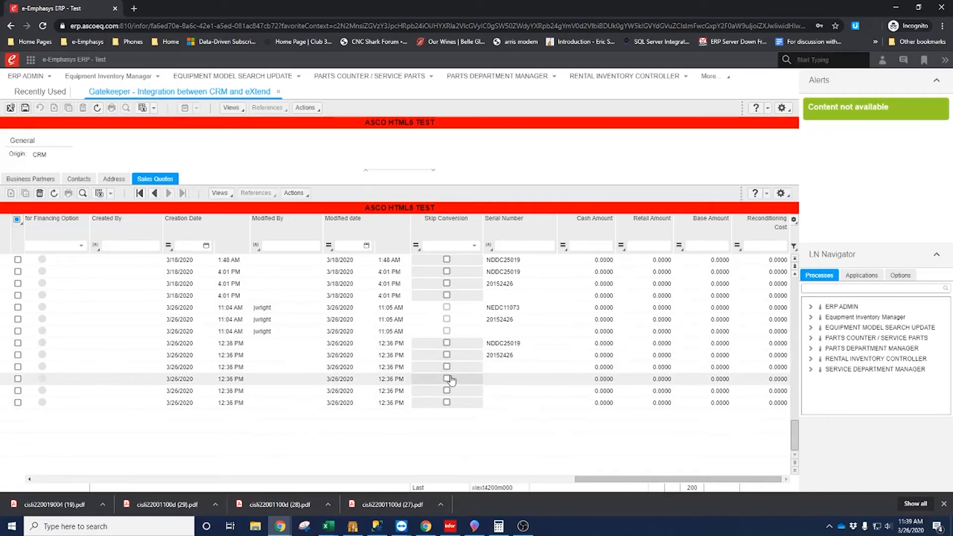
drag(620, 482, 39, 469)
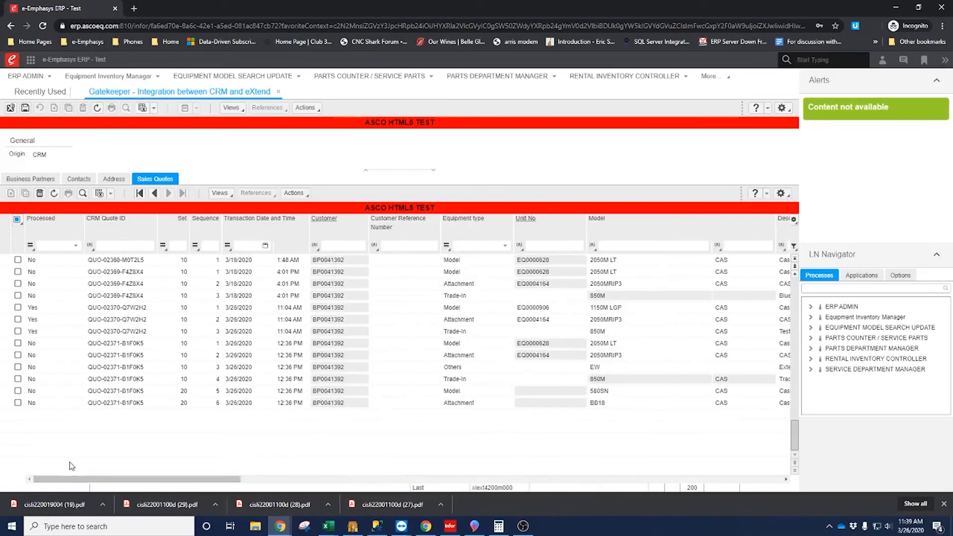
Mark the Extended Warranty line of the newly sent quote to skip conversion
click(17, 366)
drag(179, 482, 695, 474)
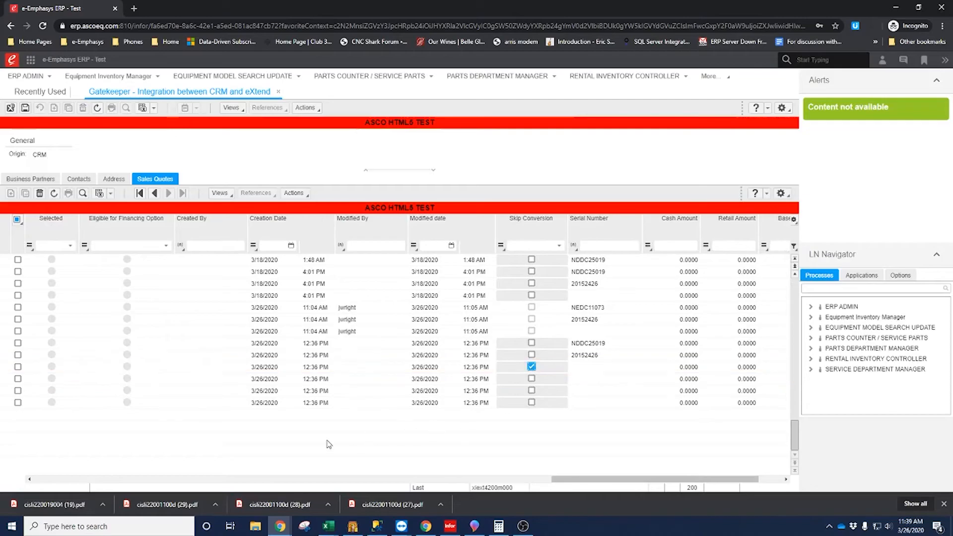
drag(627, 480, 723, 481)
Try to convert all lines of the newly sent quote in sets 10 and 20 to a sales order
drag(626, 481, 74, 480)
click(18, 343)
click(18, 355)
click(18, 367)
click(18, 378)
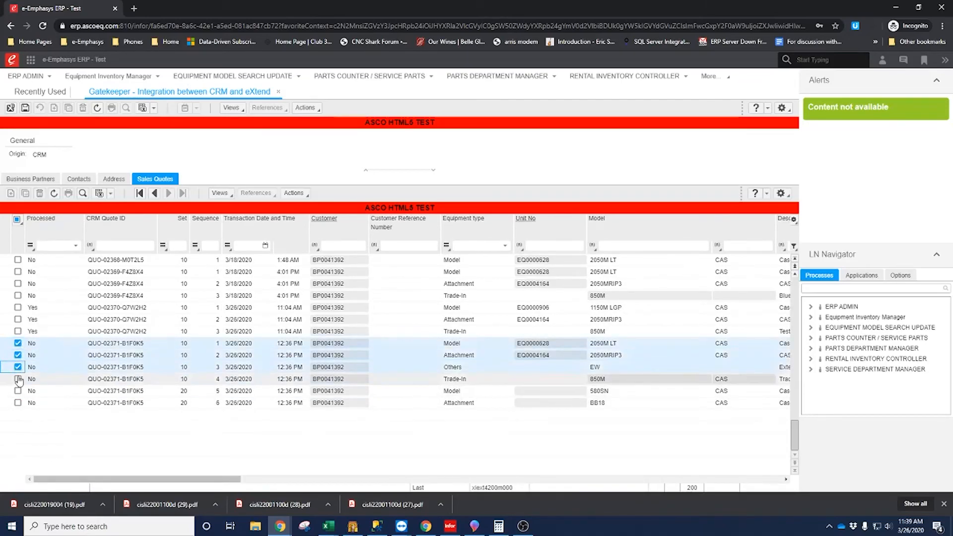
click(18, 391)
click(18, 402)
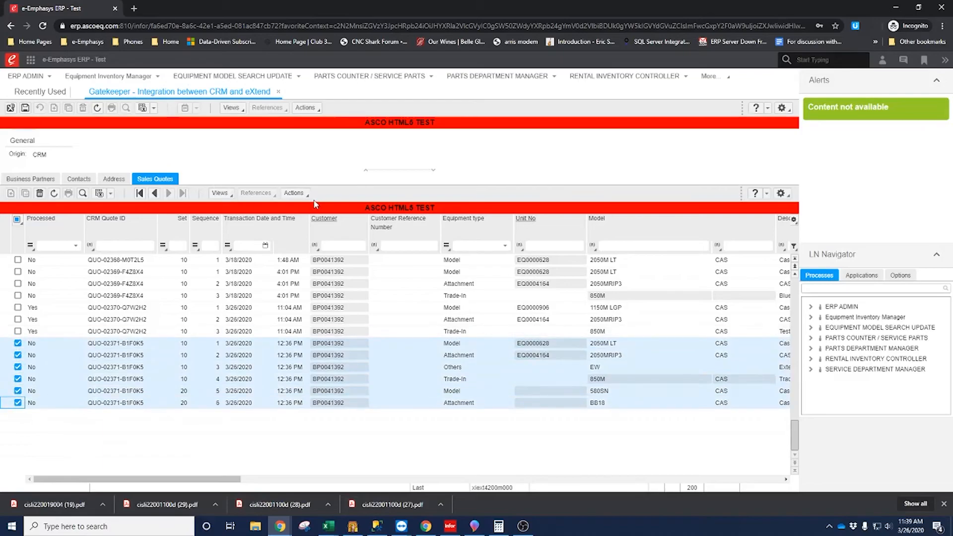
click(300, 195)
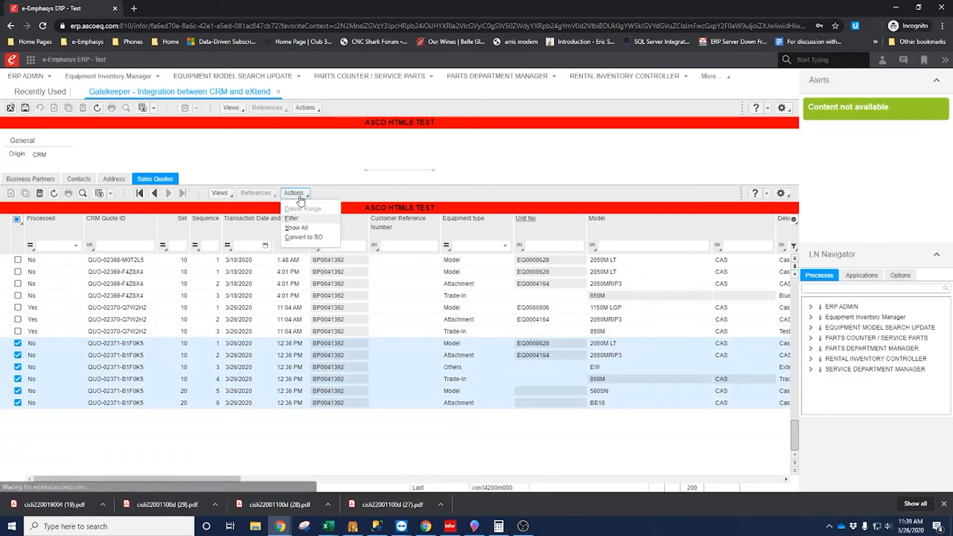
click(304, 237)
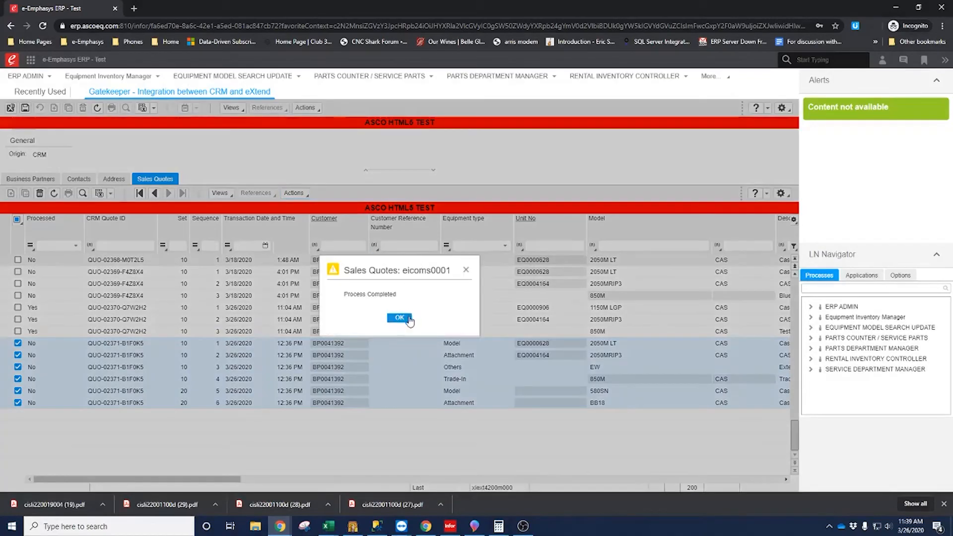
click(412, 318)
Refresh the sales quotes and read the error reason recorded for the newly sent quote's shank ripper line
click(725, 478)
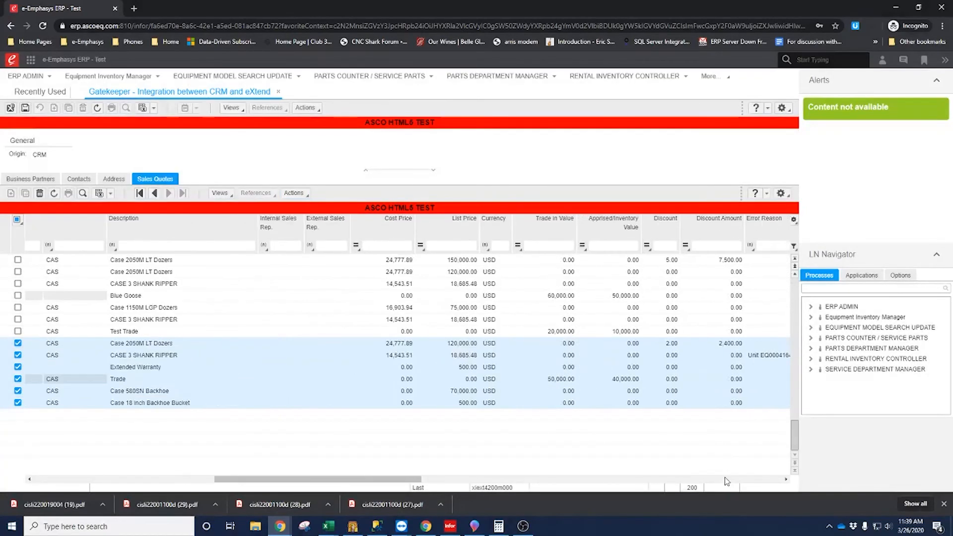
click(725, 479)
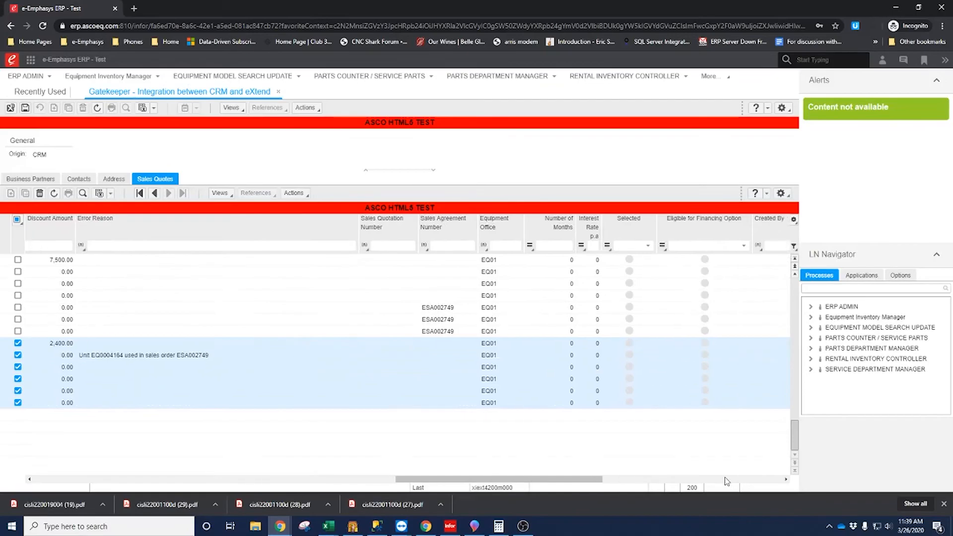
click(98, 107)
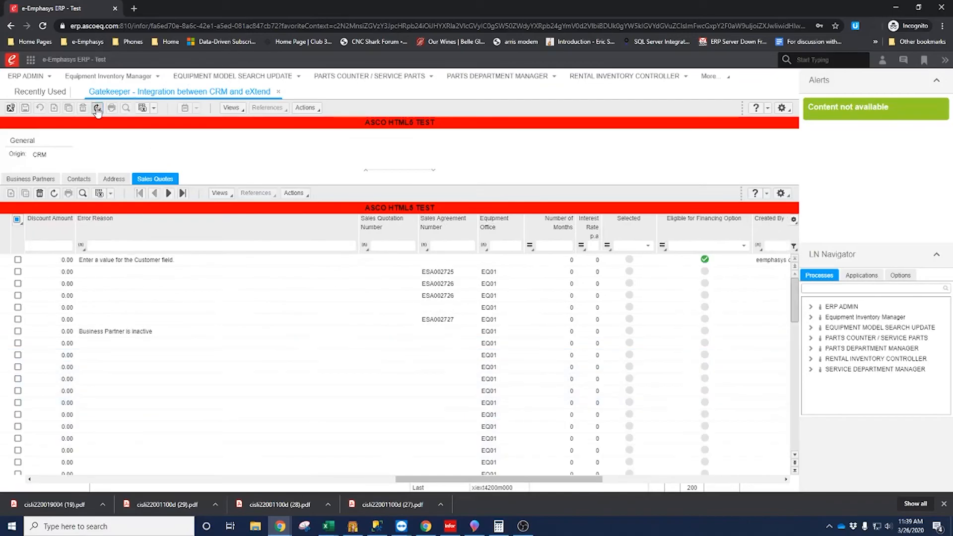
scroll(377, 372, down, 15)
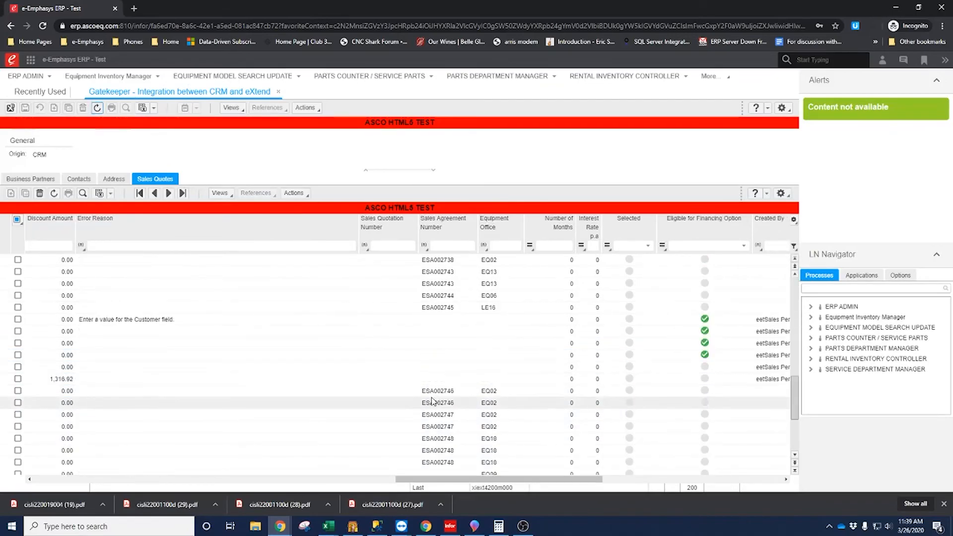
scroll(434, 404, up, 5)
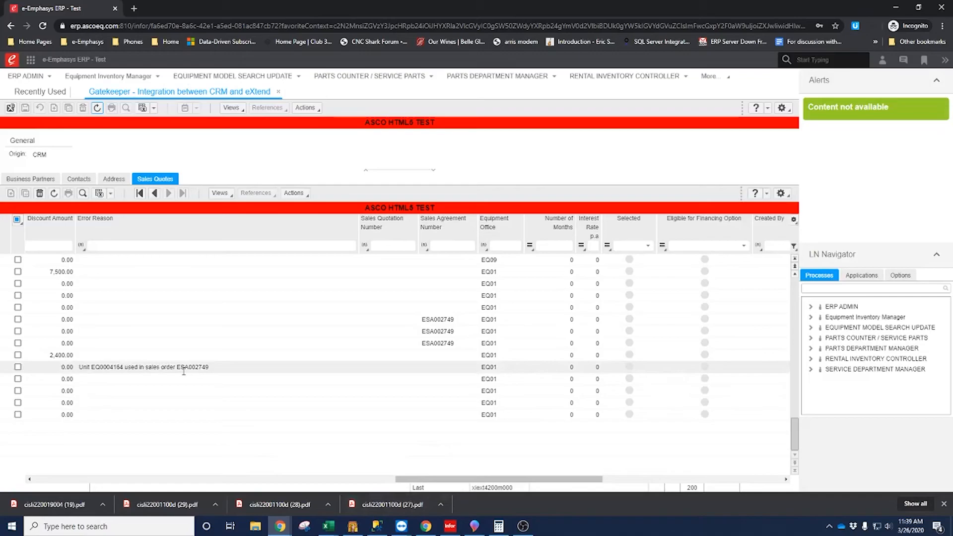
drag(477, 479, 375, 478)
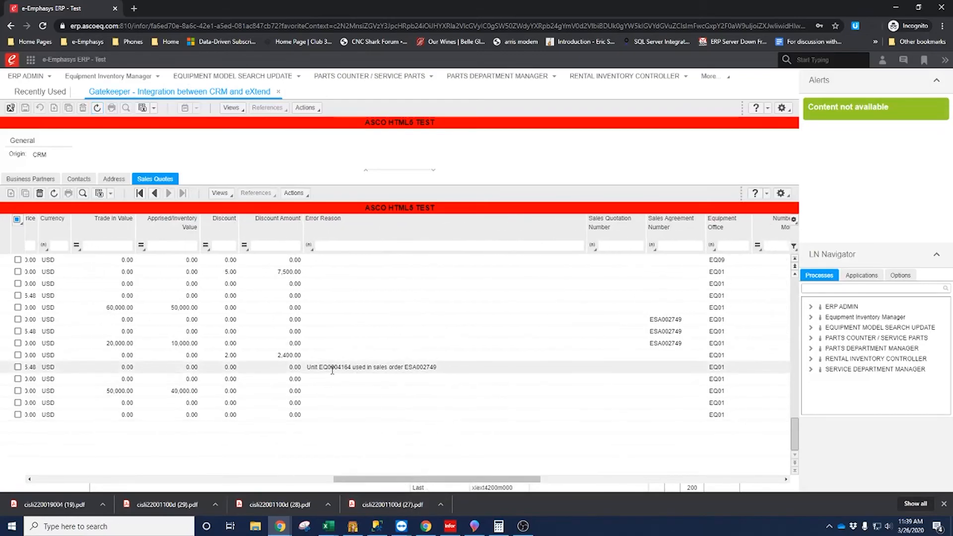
drag(315, 367, 412, 367)
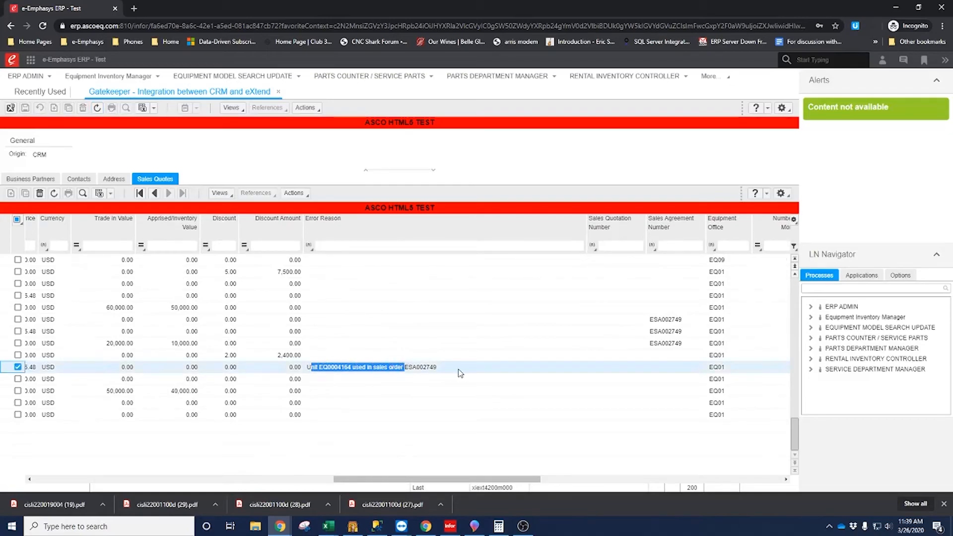
click(535, 330)
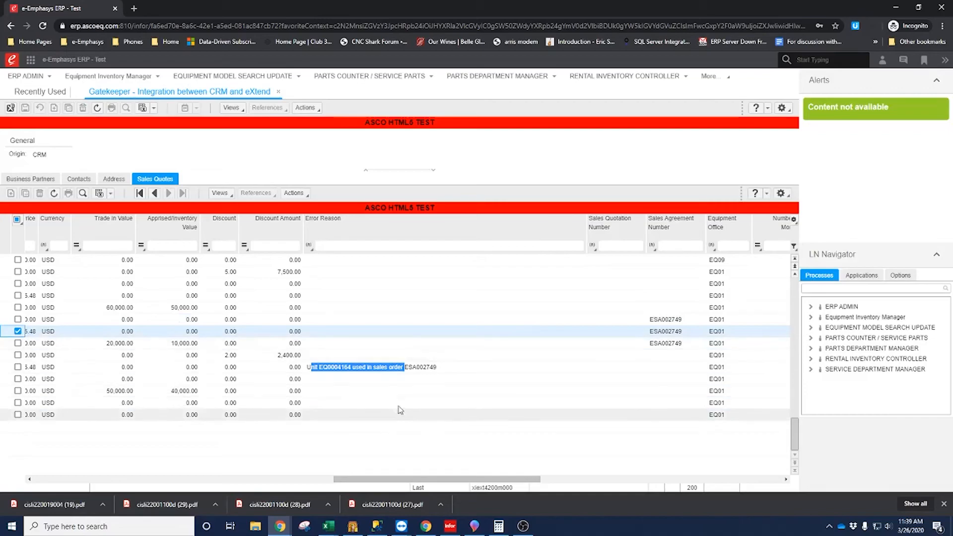
click(434, 367)
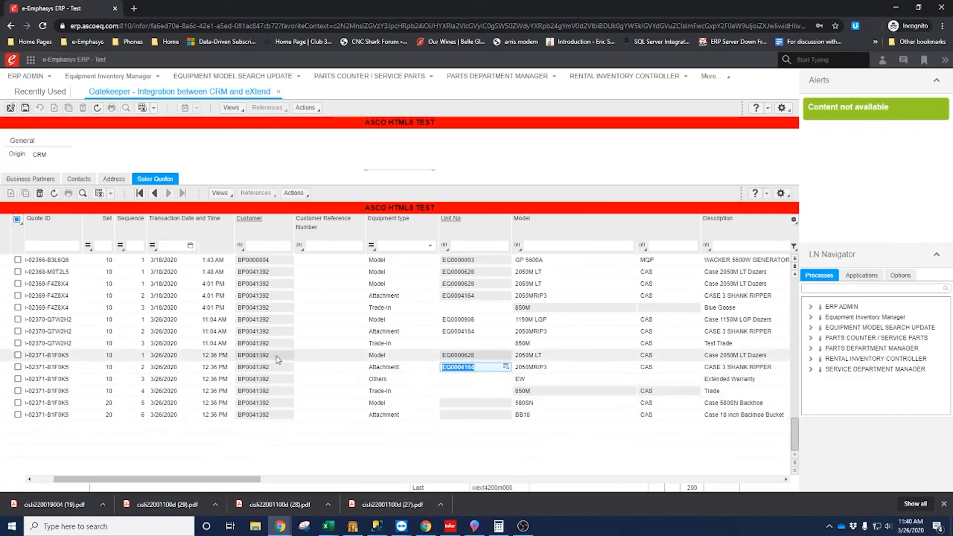
click(18, 367)
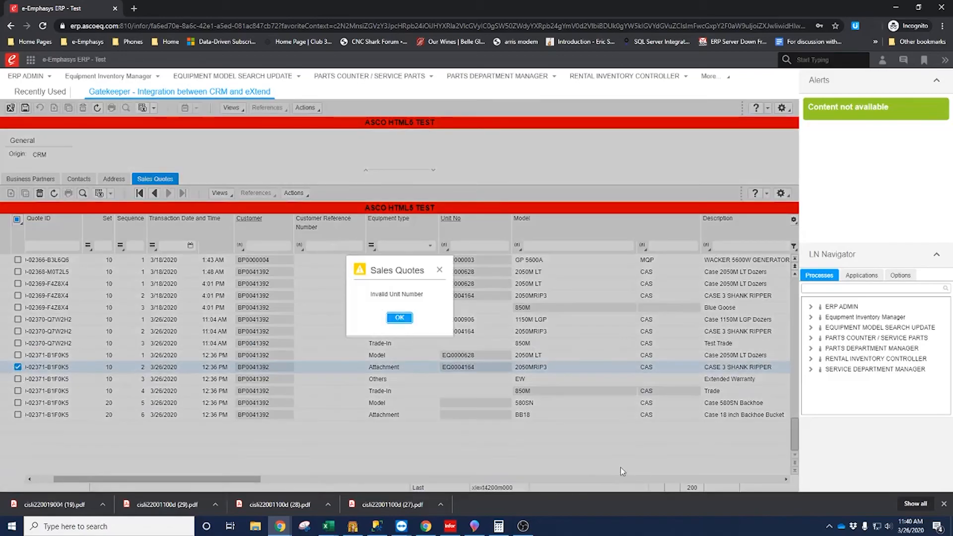
click(402, 318)
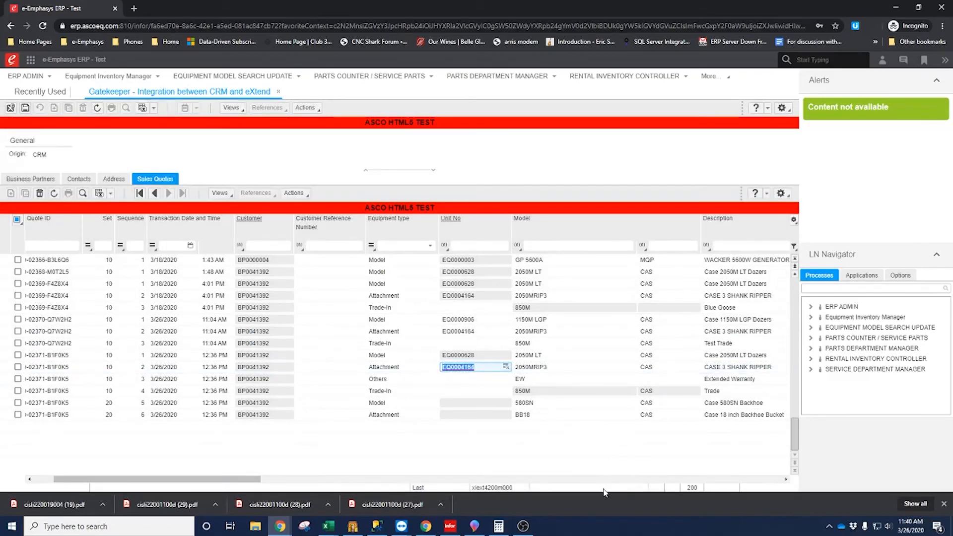
Mark the shank ripper attachment line of the newly sent quote to skip conversion
click(608, 480)
click(608, 480)
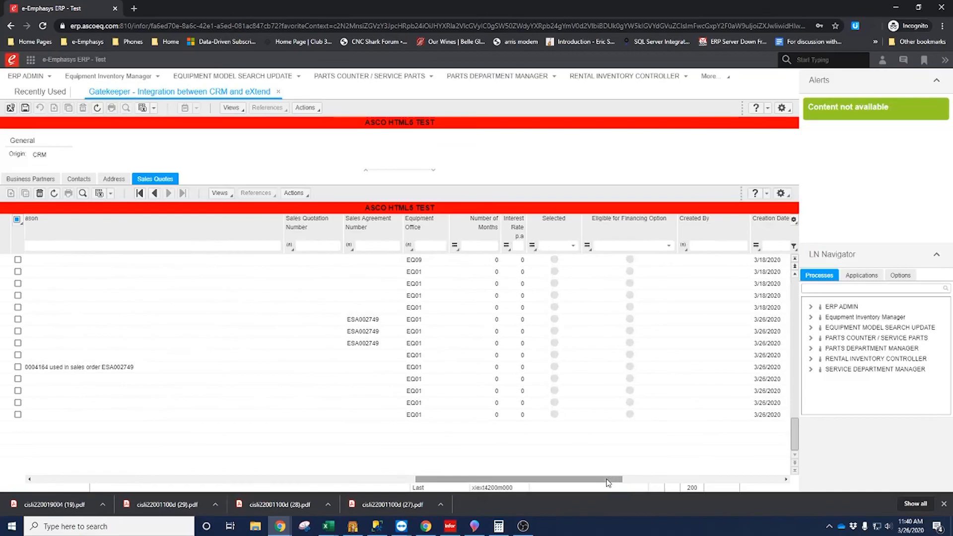
drag(606, 480, 775, 480)
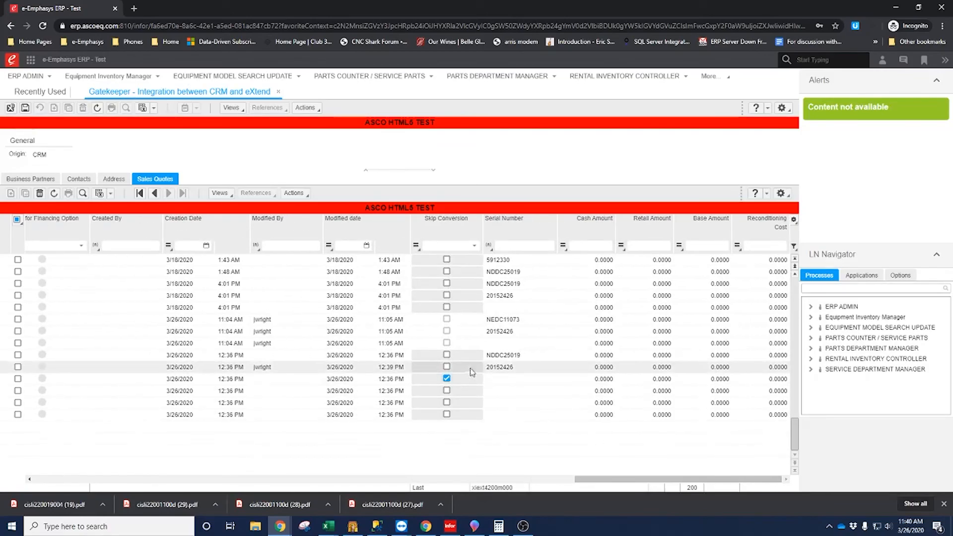
click(446, 367)
Convert the new quote's 2050M LT, 850M trade-in, 580SN and BB18 lines to a sales order, leaving out the ripper and Extended Warranty lines
drag(643, 479, 29, 468)
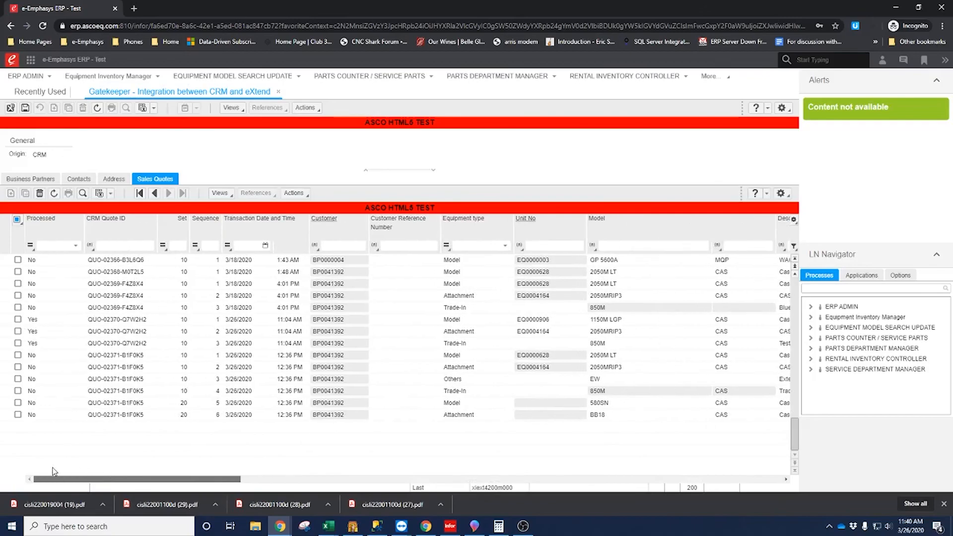
click(16, 367)
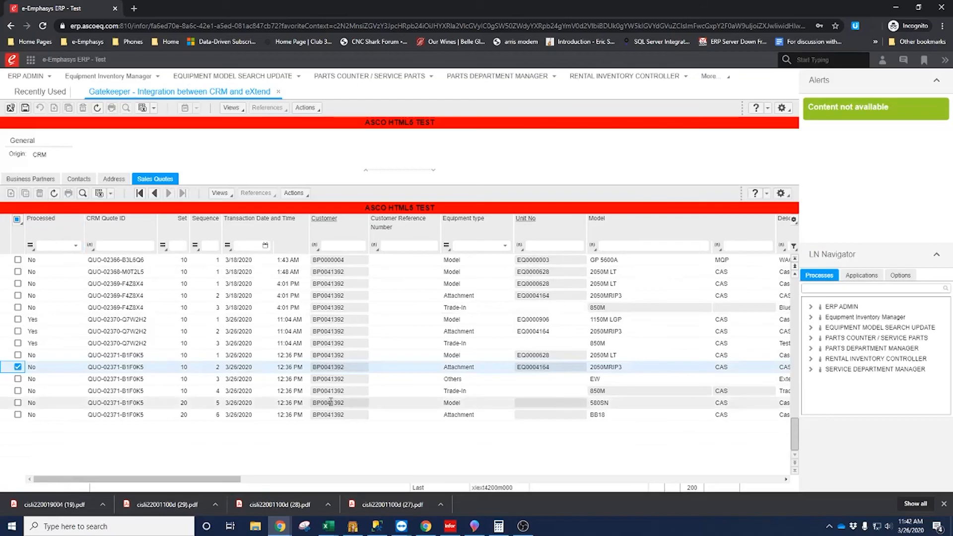
click(18, 356)
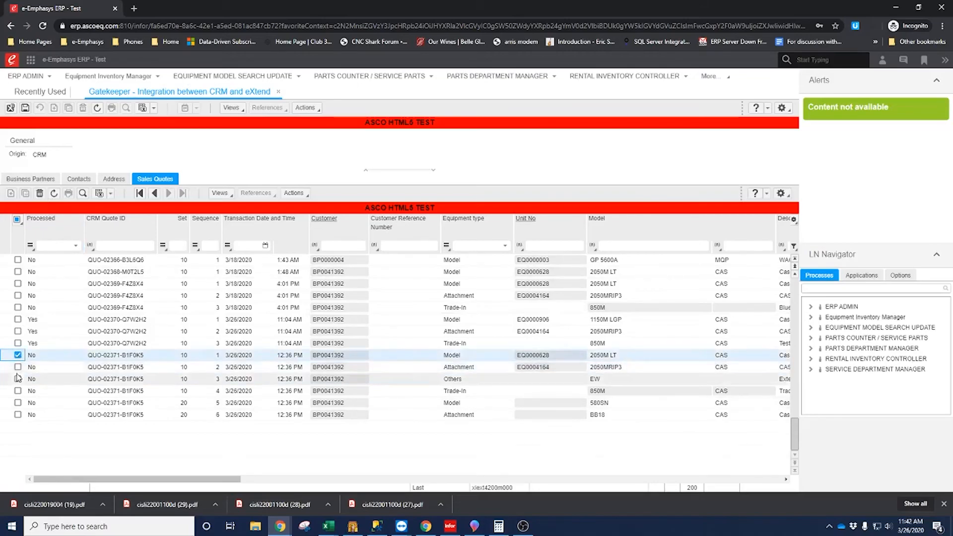
click(18, 379)
click(18, 392)
click(18, 403)
click(18, 415)
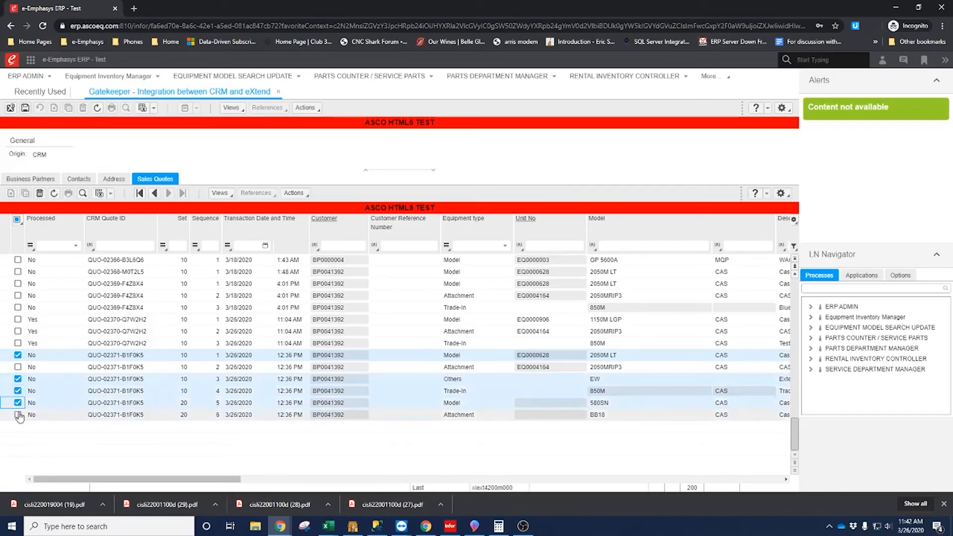
click(18, 379)
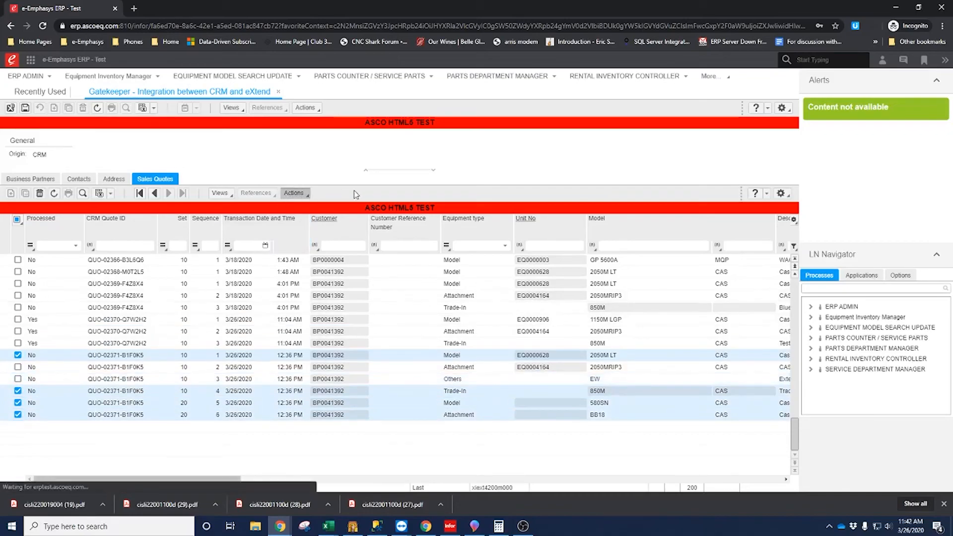
click(294, 193)
click(300, 238)
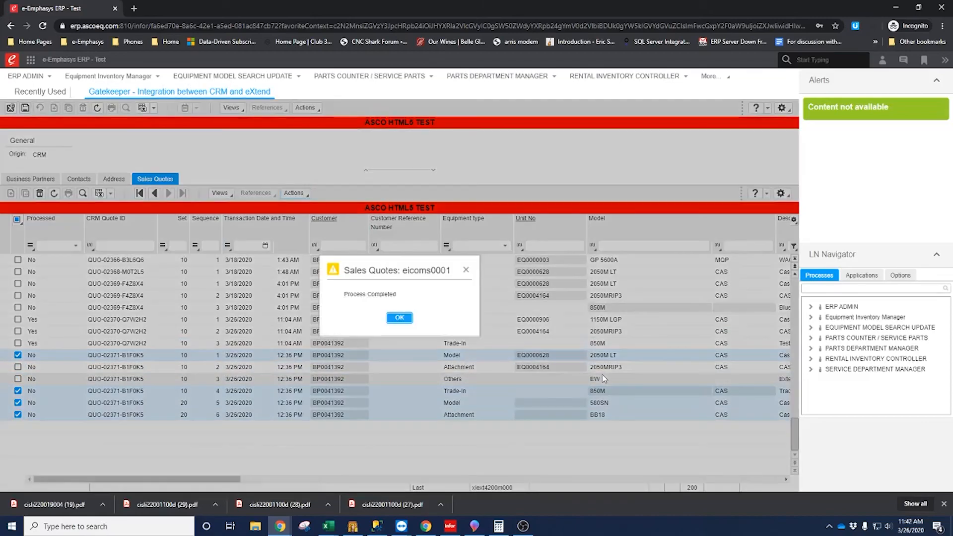
click(400, 317)
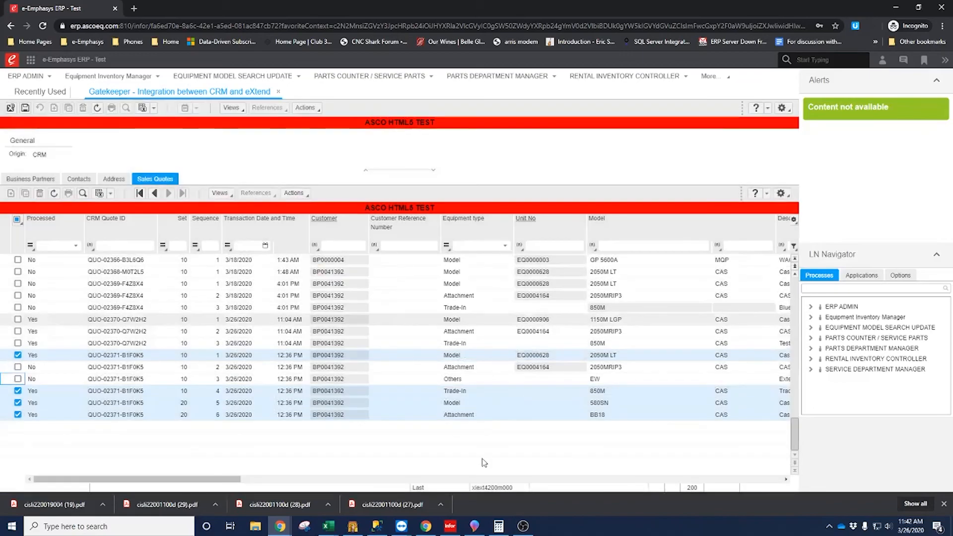
Check the converted quote lines' error reason, sales agreement number and skip-conversion values, and highlight the 2050M LT line's agreement number
click(541, 480)
click(542, 480)
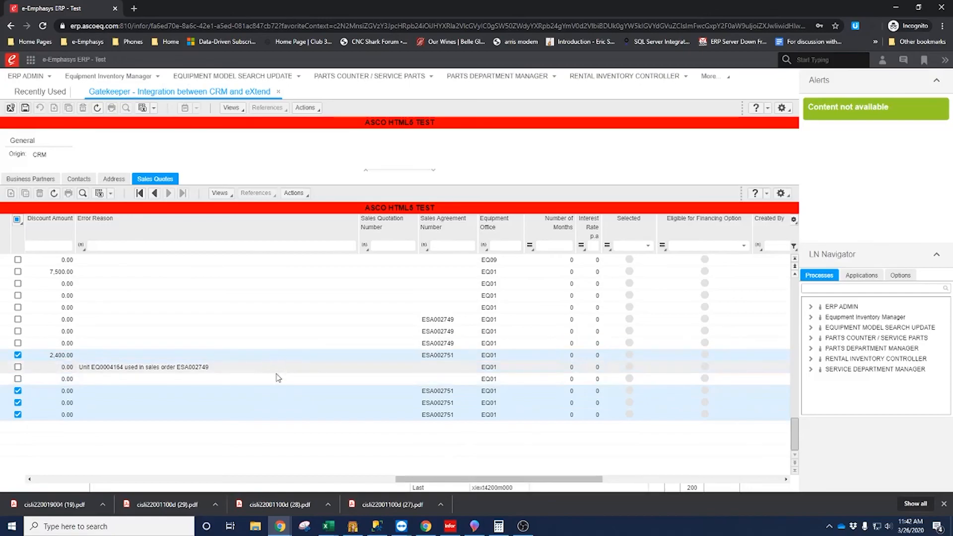
drag(532, 480, 670, 484)
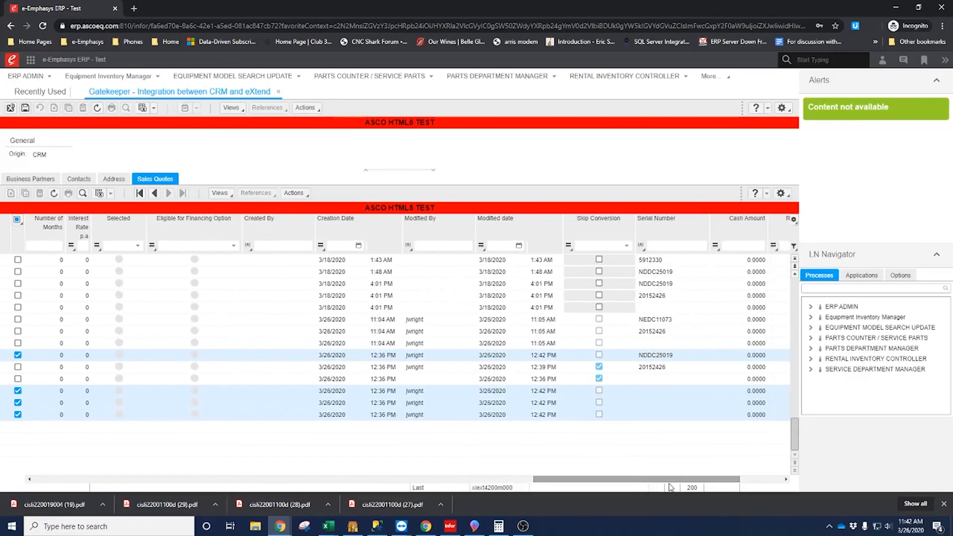
drag(624, 481, 443, 481)
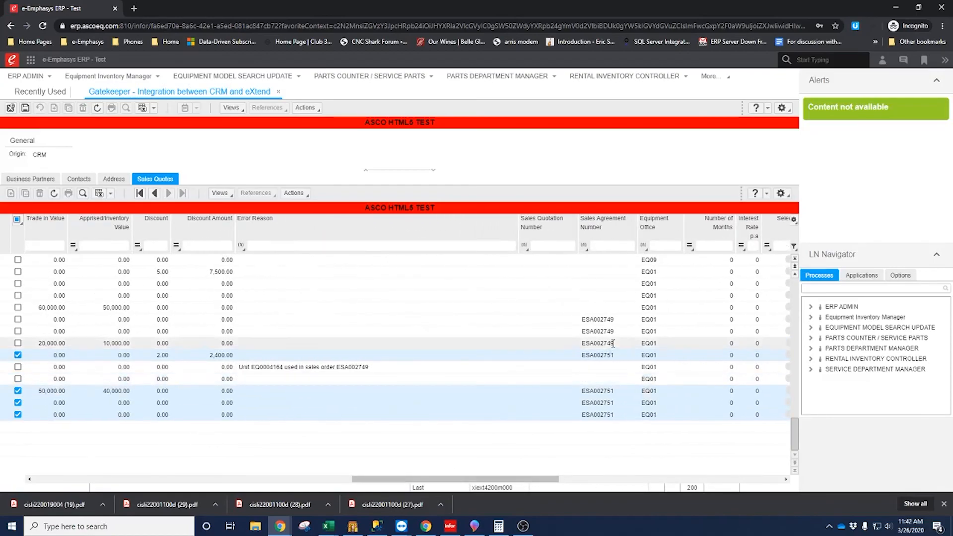
drag(615, 355, 581, 355)
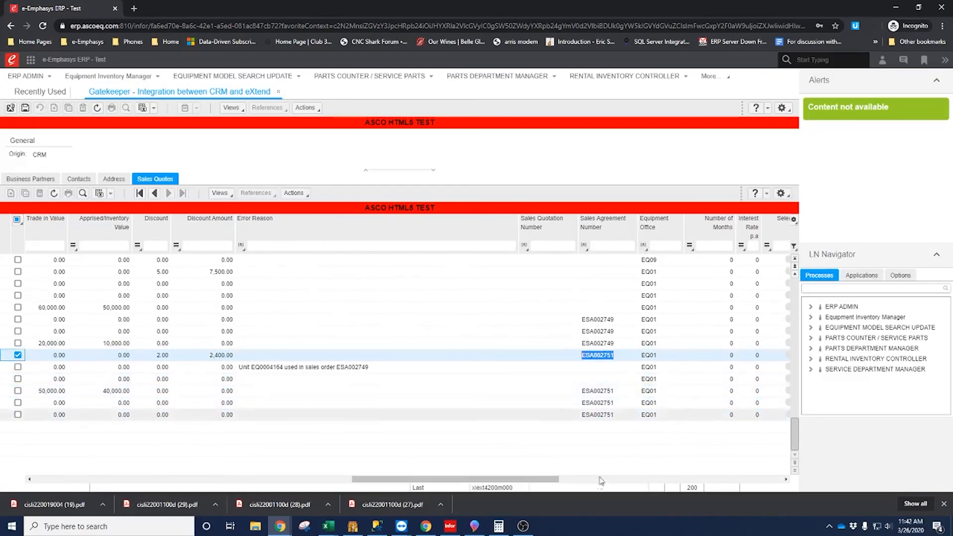
drag(526, 480, 396, 469)
scroll(511, 461, left, 5)
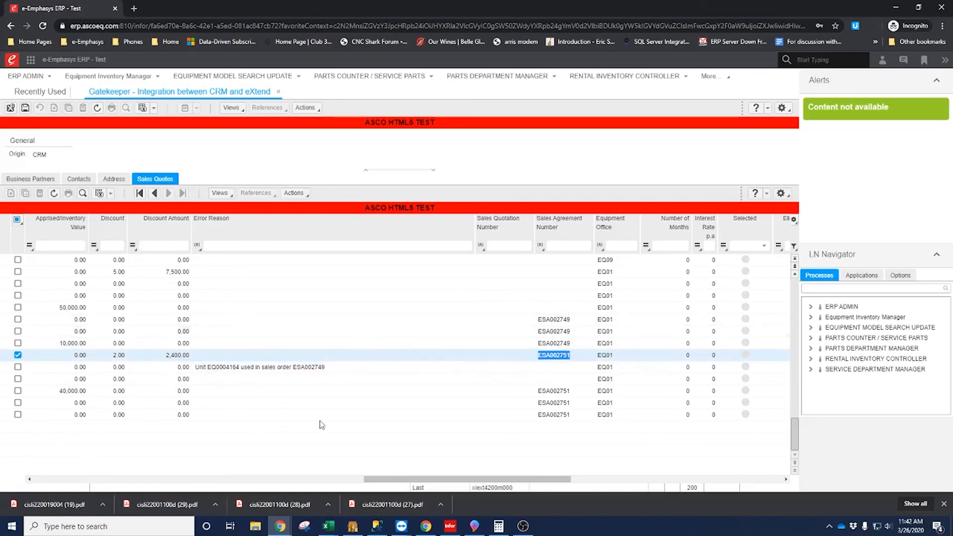
Close the Gatekeeper integration session, switch to the Quote Configurator, review the sent quote down to its shipment notes and close it
click(18, 355)
click(278, 92)
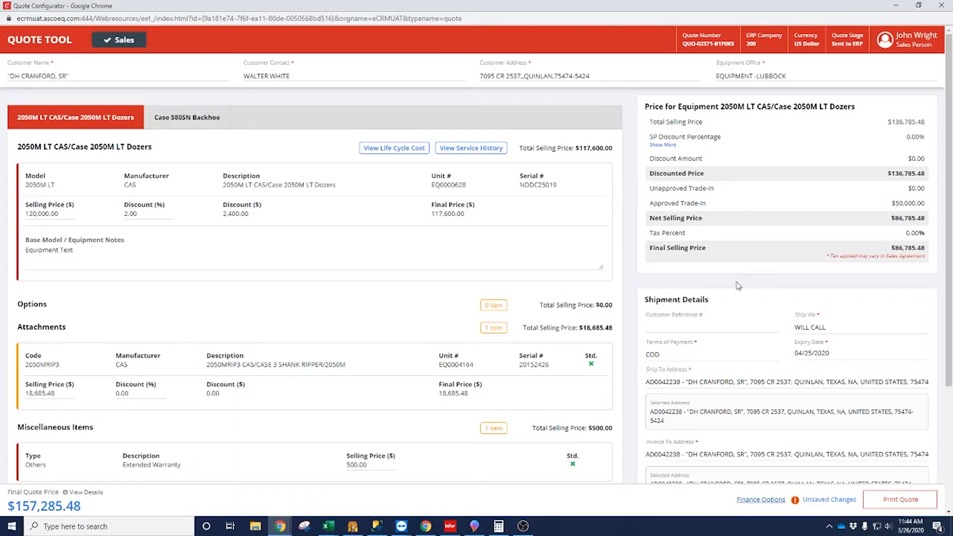
scroll(799, 104, down, 3)
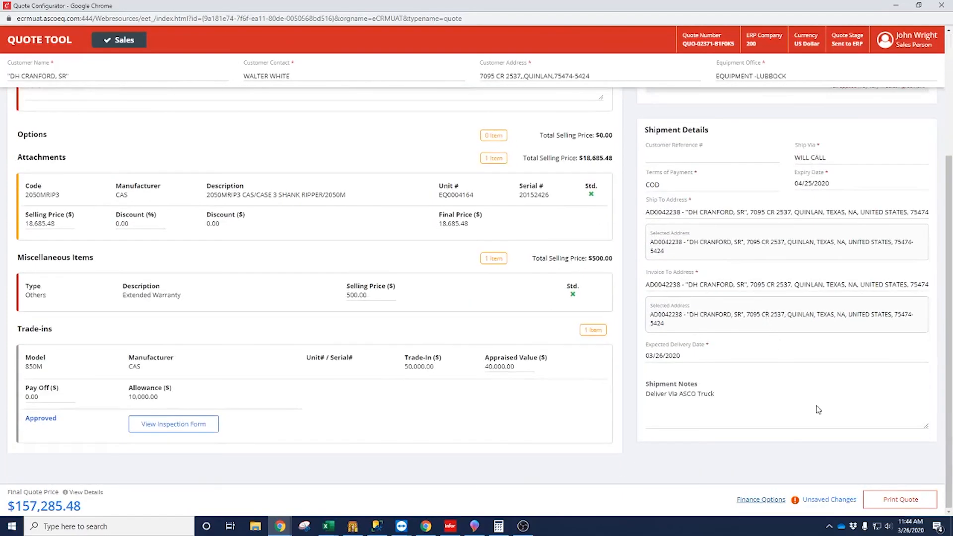
click(941, 5)
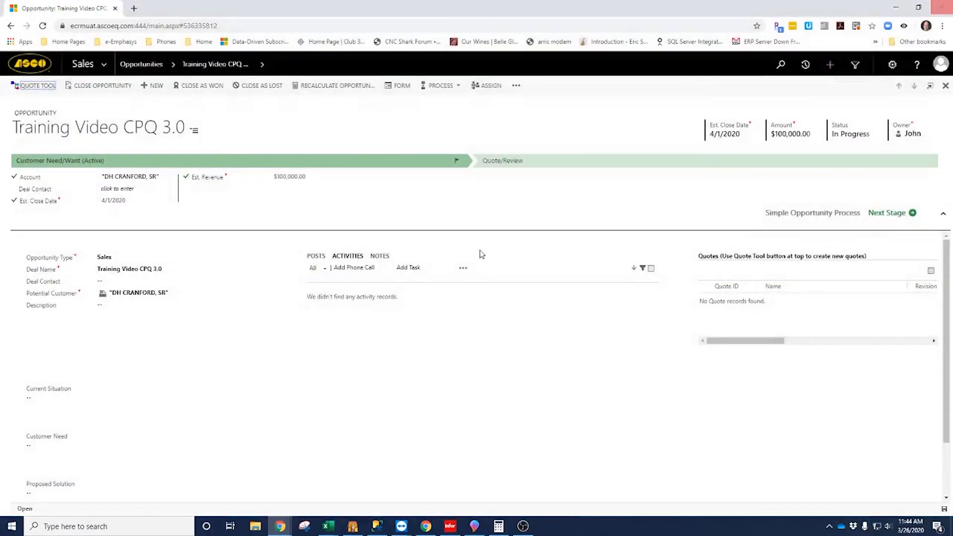